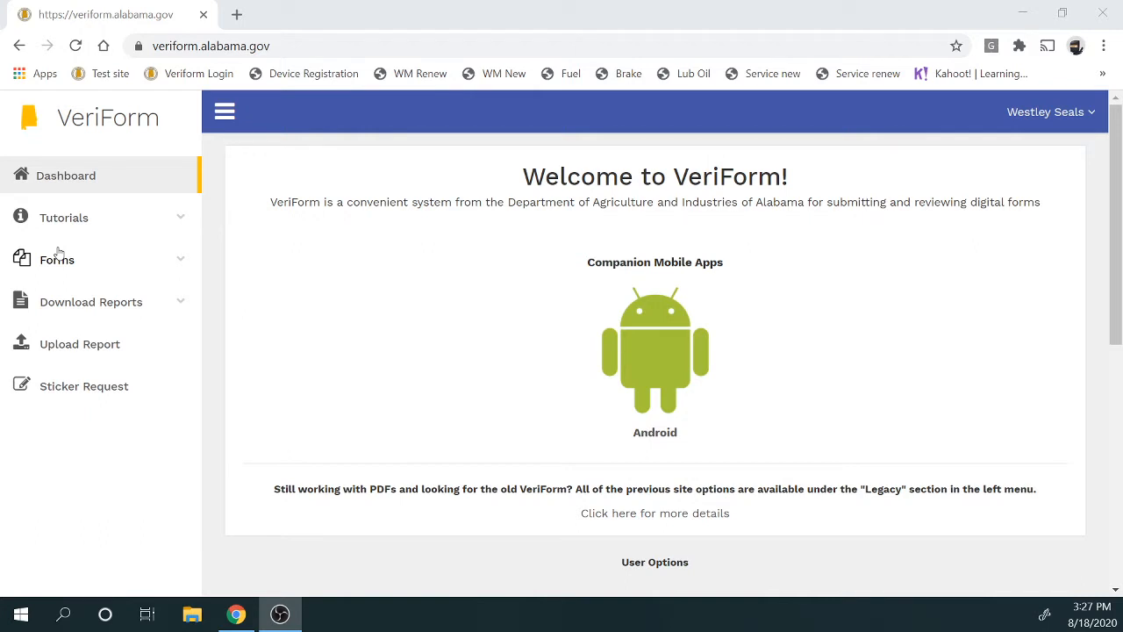
# Expand Forms in the sidebar and open the View Forms list
pyautogui.click(58, 256)
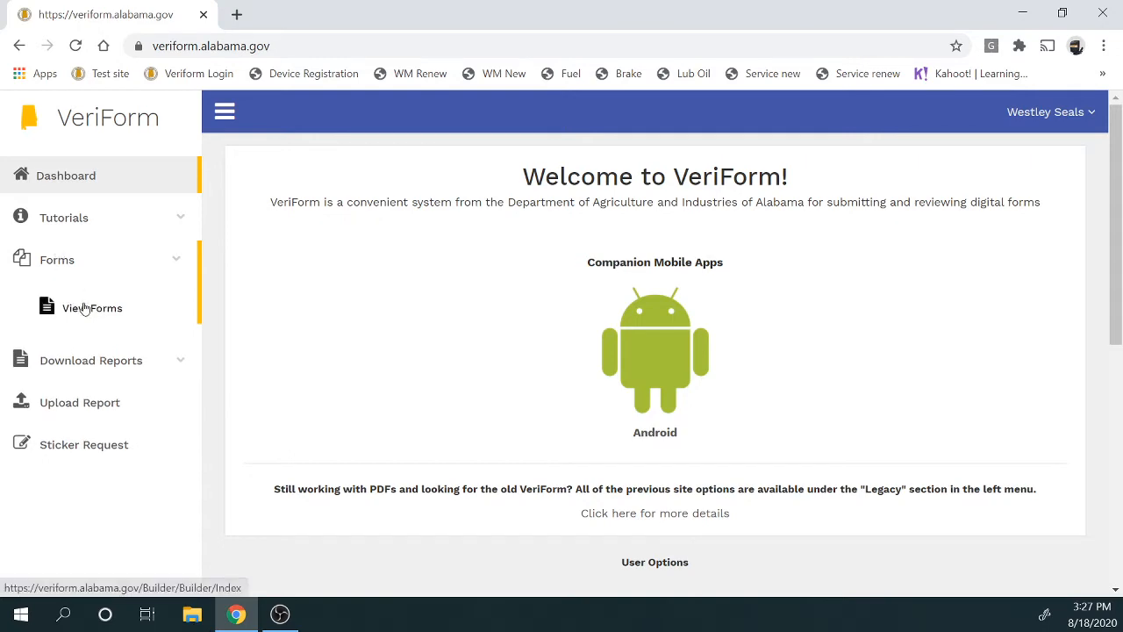
pyautogui.click(84, 308)
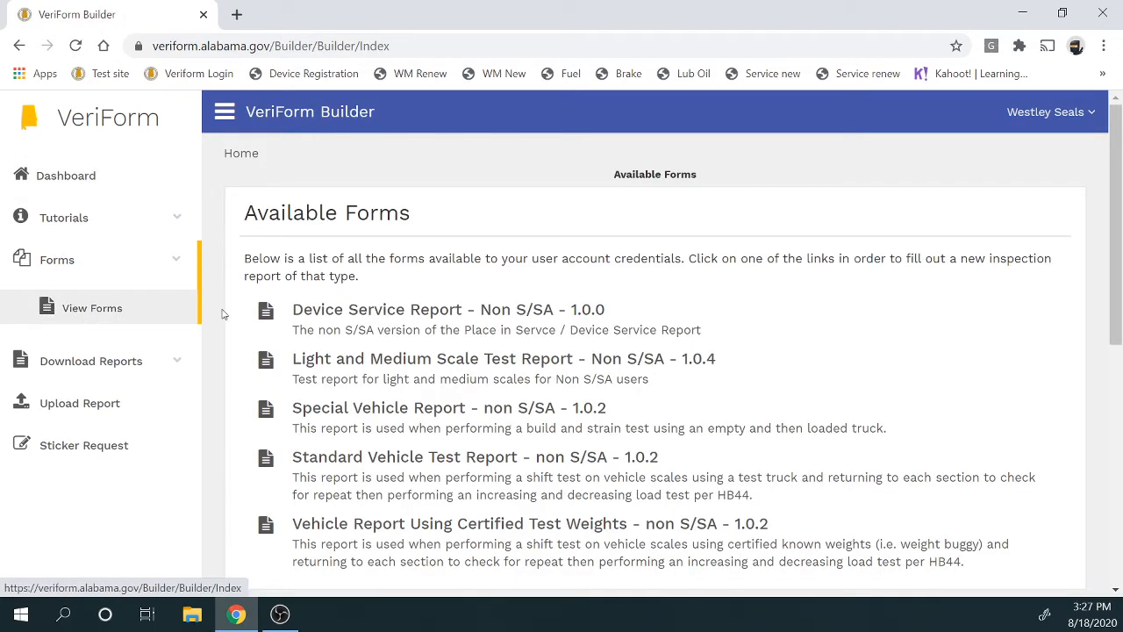
# Start a new Standard Vehicle Test Report - non S/SA 1.0.2 submission
pyautogui.scroll(-2, 263, 307)
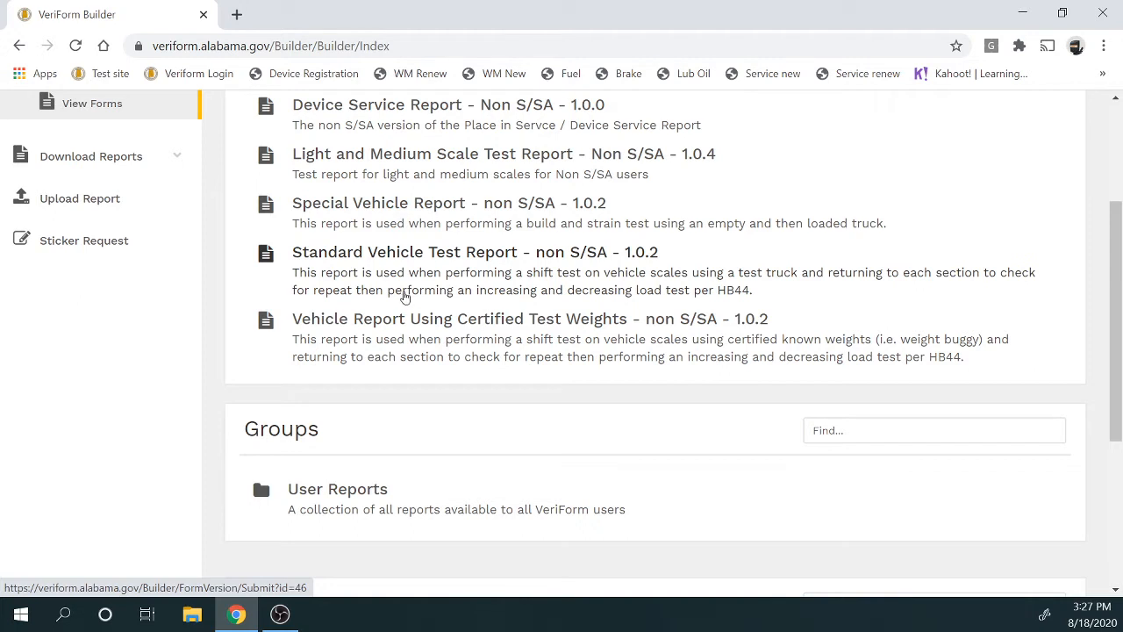
pyautogui.click(405, 260)
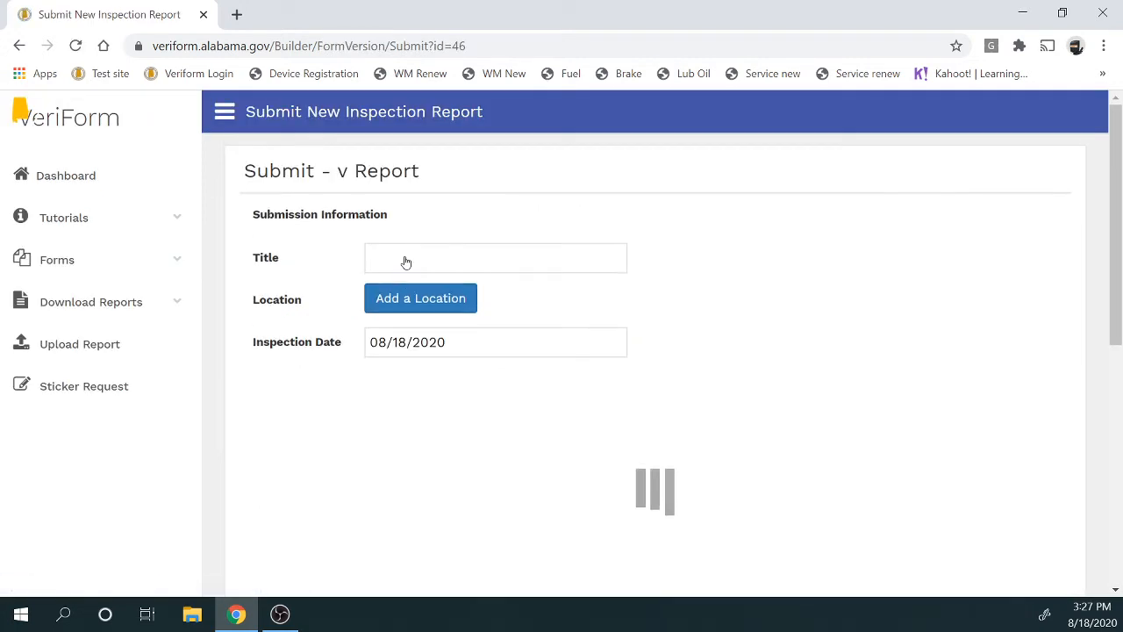
# Replace the report title with 'Test'
pyautogui.click(504, 258)
pyautogui.press('BackSpace')
pyautogui.press('BackSpace')
pyautogui.press('BackSpace')
pyautogui.press('BackSpace')
pyautogui.press('BackSpace')
pyautogui.press('BackSpace')
pyautogui.press('BackSpace')
pyautogui.press('BackSpace')
pyautogui.press('BackSpace')
pyautogui.press('BackSpace')
pyautogui.press('BackSpace')
pyautogui.press('BackSpace')
pyautogui.press('BackSpace')
pyautogui.press('BackSpace')
pyautogui.press('BackSpace')
pyautogui.press('BackSpace')
pyautogui.press('BackSpace')
pyautogui.press('BackSpace')
pyautogui.press('BackSpace')
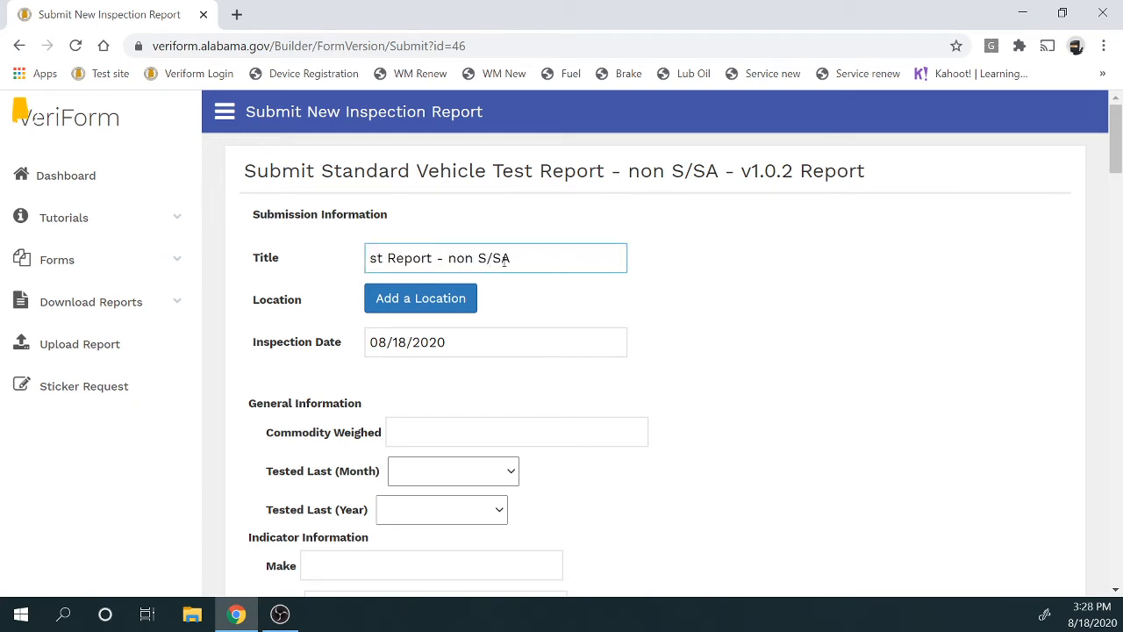
pyautogui.press('Delete')
pyautogui.press('Delete')
pyautogui.press('Delete')
pyautogui.press('Delete')
pyautogui.press('Delete')
pyautogui.press('Delete')
pyautogui.press('Delete')
pyautogui.press('Delete')
pyautogui.press('Delete')
pyautogui.press('Delete')
pyautogui.press('Delete')
pyautogui.press('Delete')
pyautogui.press('Delete')
pyautogui.press('Delete')
pyautogui.press('Delete')
pyautogui.press('Delete')
pyautogui.press('Delete')
pyautogui.press('Delete')
pyautogui.press('Delete')
pyautogui.press('Delete')
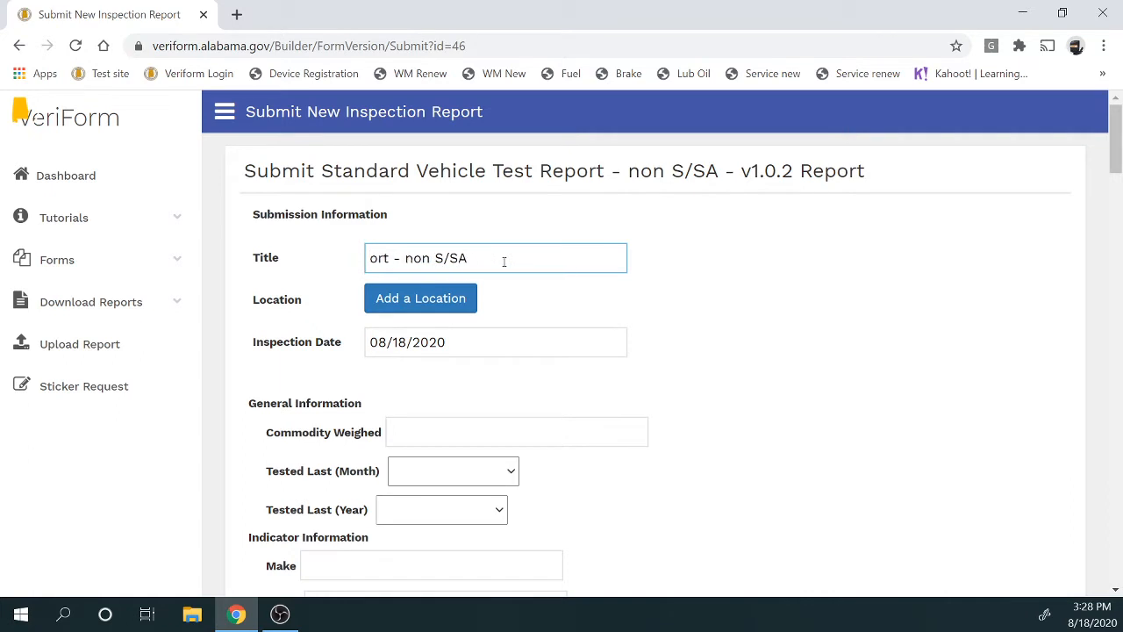
pyautogui.write('Test')
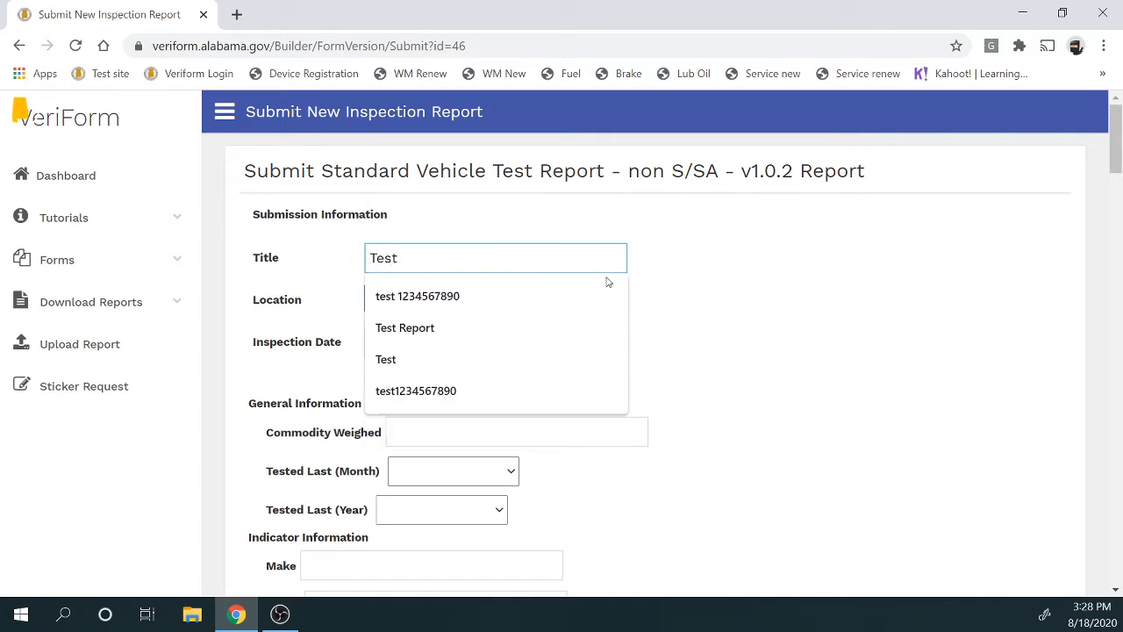
pyautogui.click(782, 316)
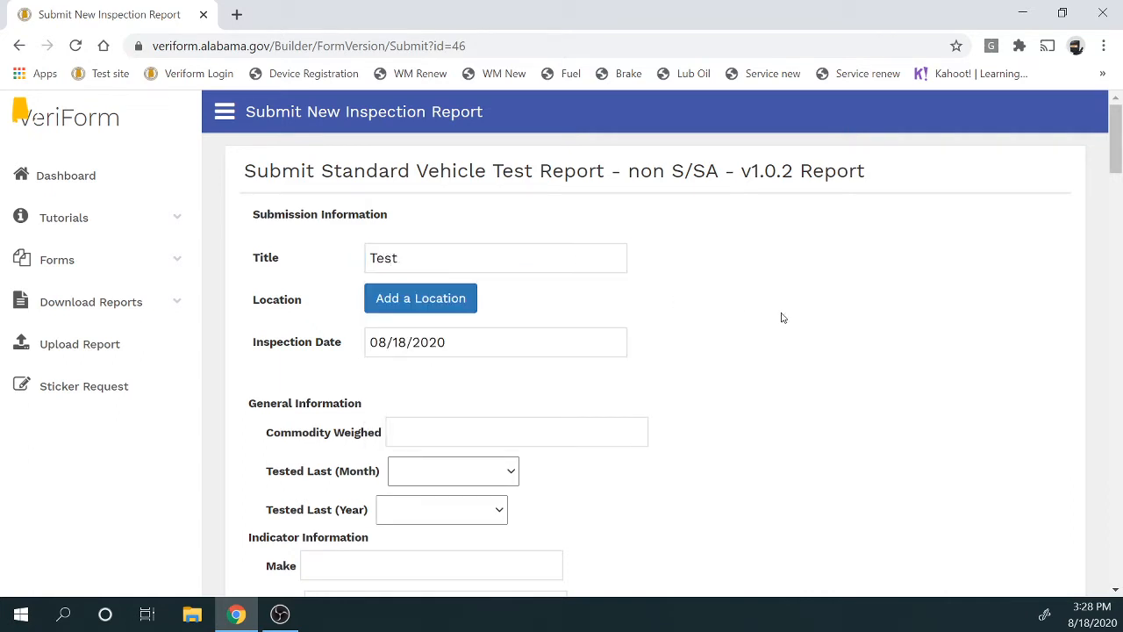
# Search 49999 and add 499999 - The Max as the report location
pyautogui.click(441, 300)
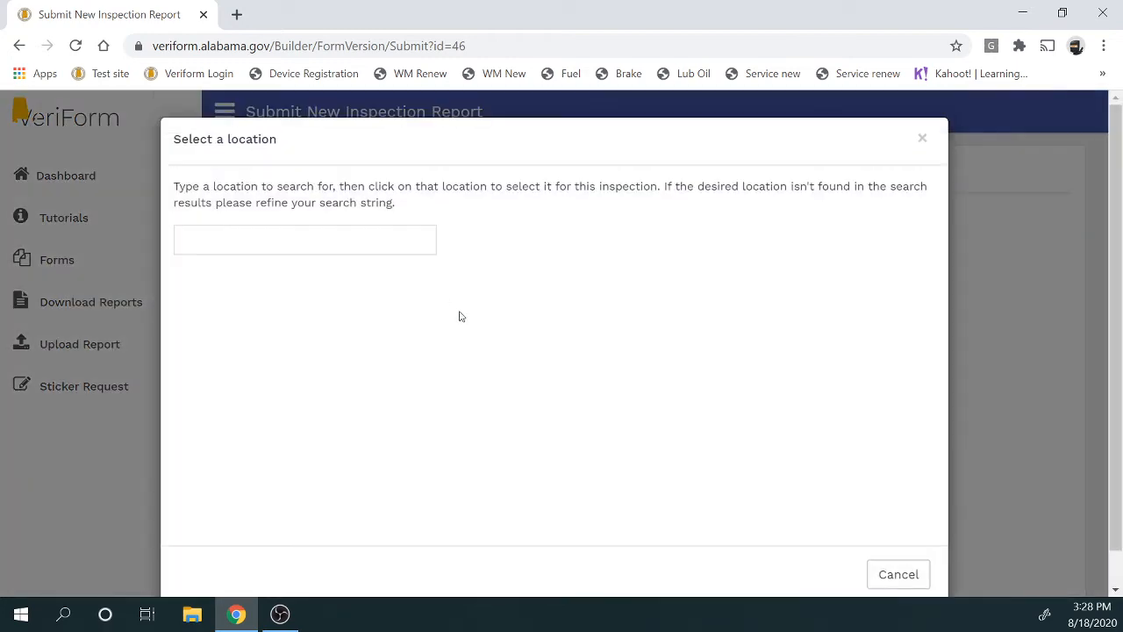
pyautogui.click(394, 235)
pyautogui.write('499')
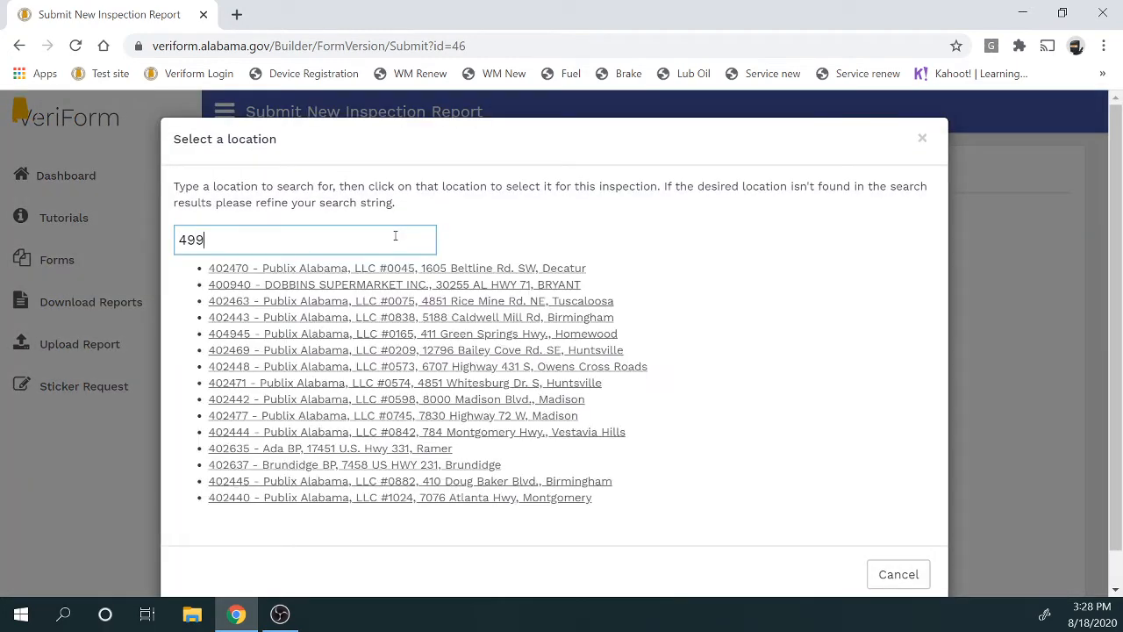
pyautogui.write('99')
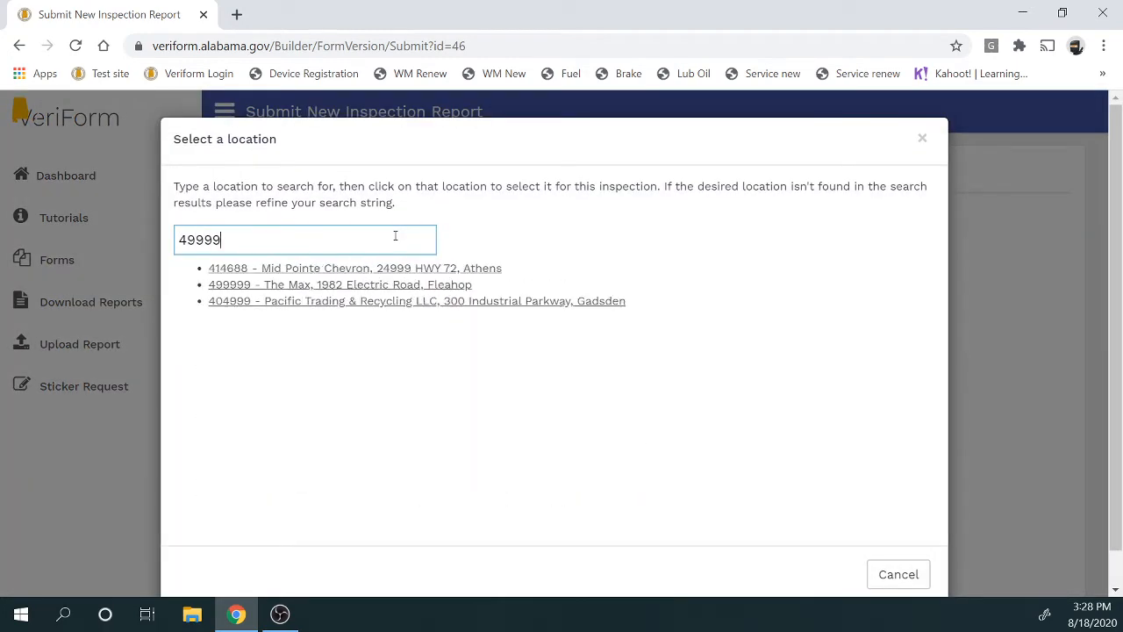
pyautogui.click(376, 270)
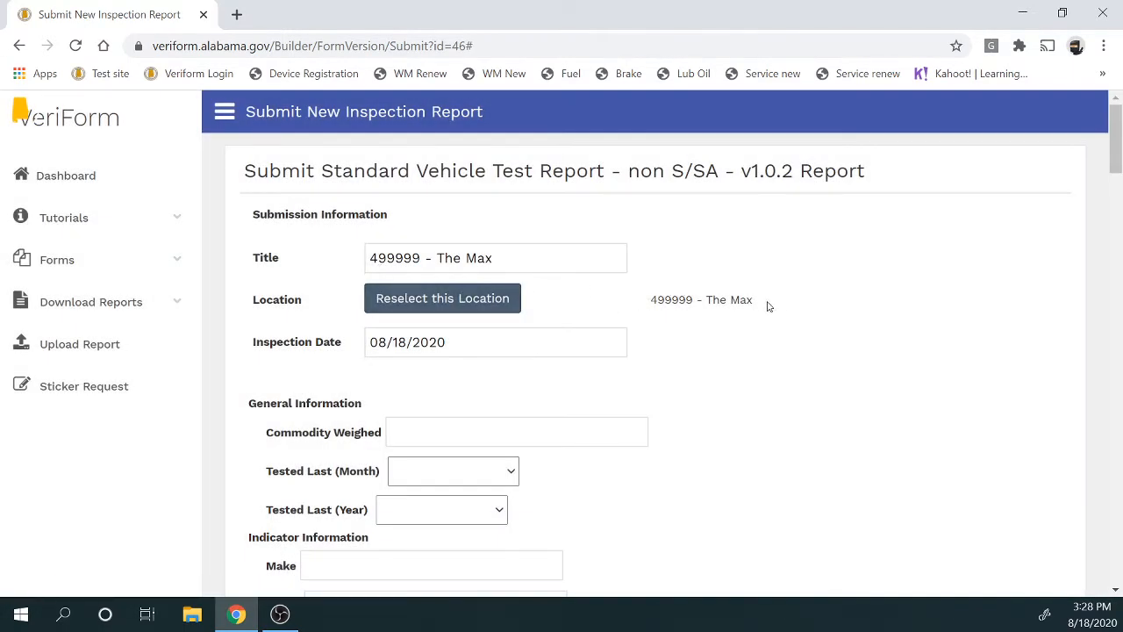
pyautogui.moveTo(767, 306); pyautogui.dragTo(654, 304)
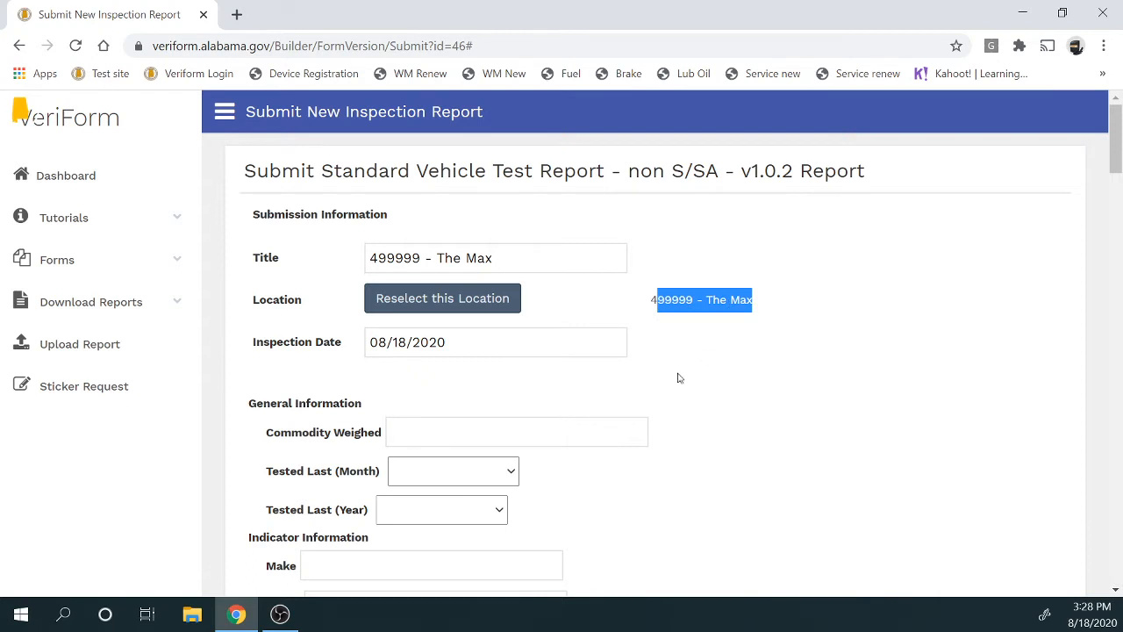
# Confirm in the calendar that the inspection date stays 08/18/2020
pyautogui.click(560, 341)
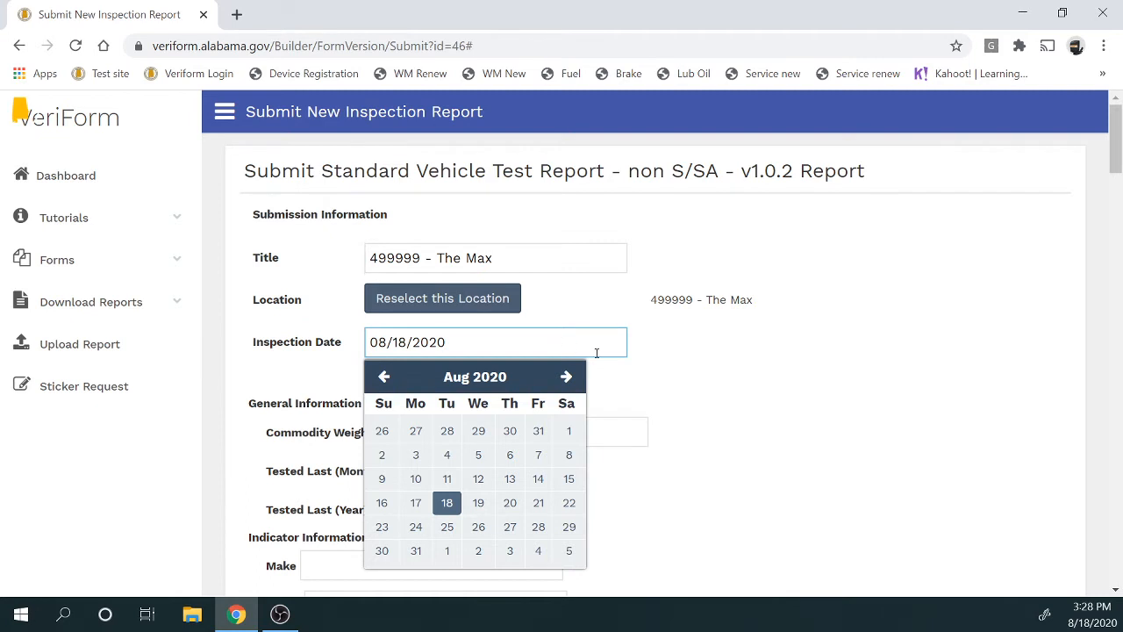
pyautogui.click(724, 357)
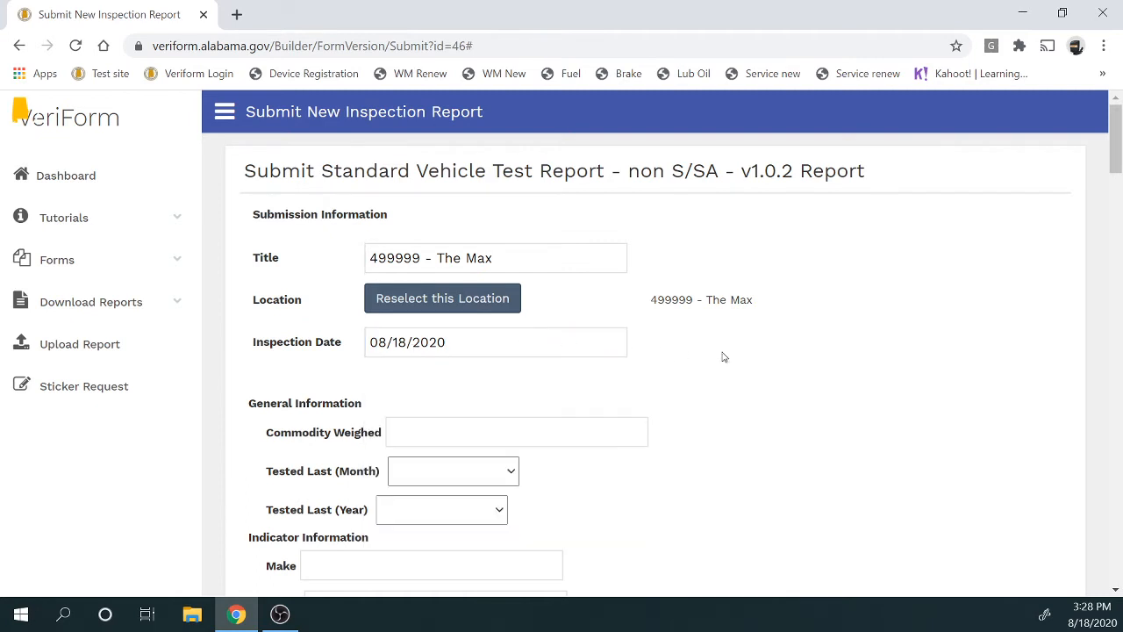
pyautogui.click(546, 348)
pyautogui.click(832, 423)
# Enter commodity Wood and set Tested Last to May 2020
pyautogui.scroll(-2, 755, 459)
pyautogui.click(518, 225)
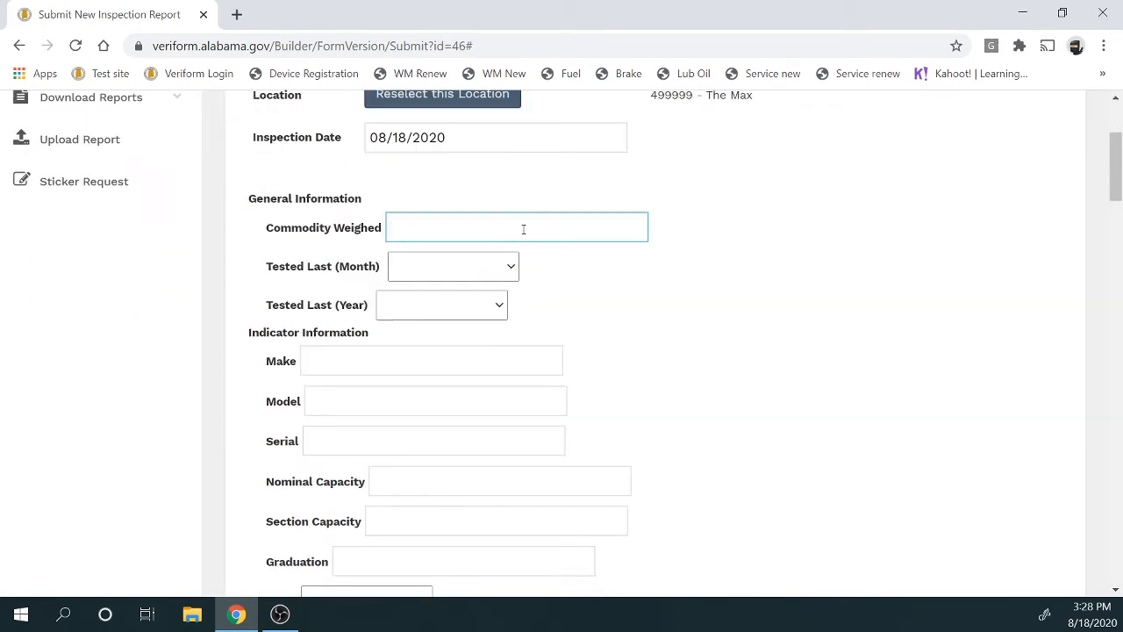
pyautogui.write('Wood')
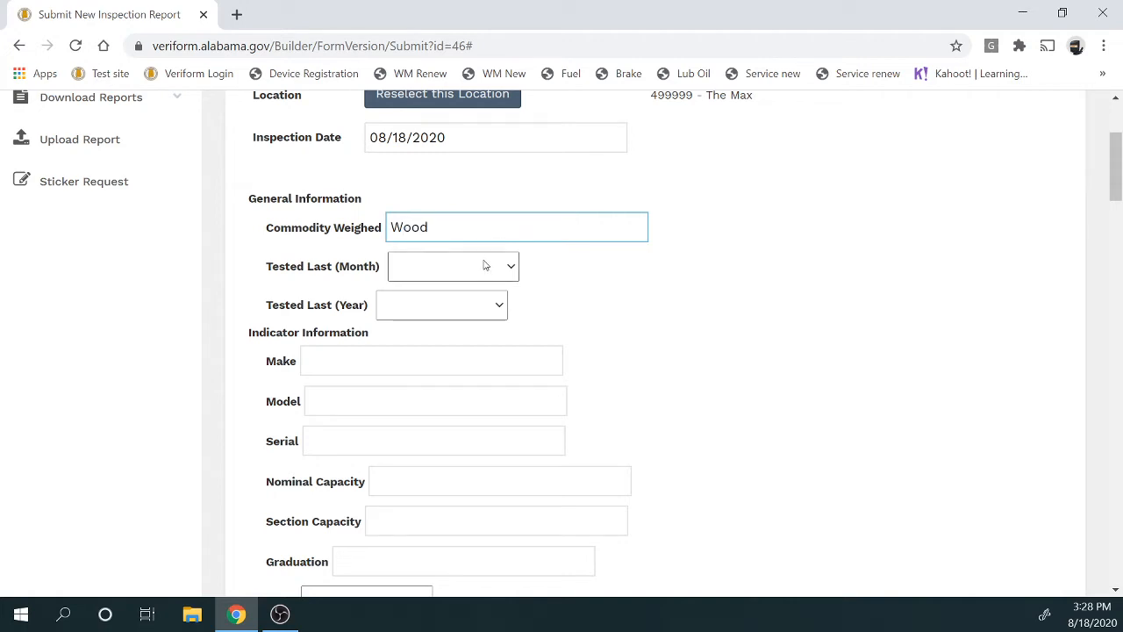
pyautogui.click(483, 265)
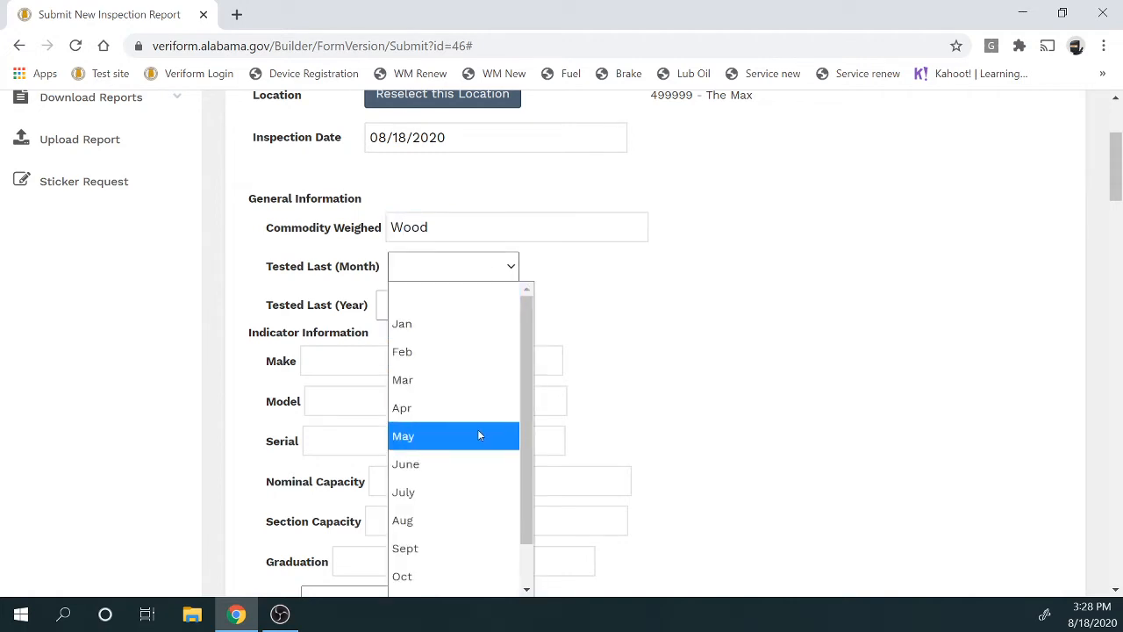
pyautogui.click(479, 435)
pyautogui.click(419, 307)
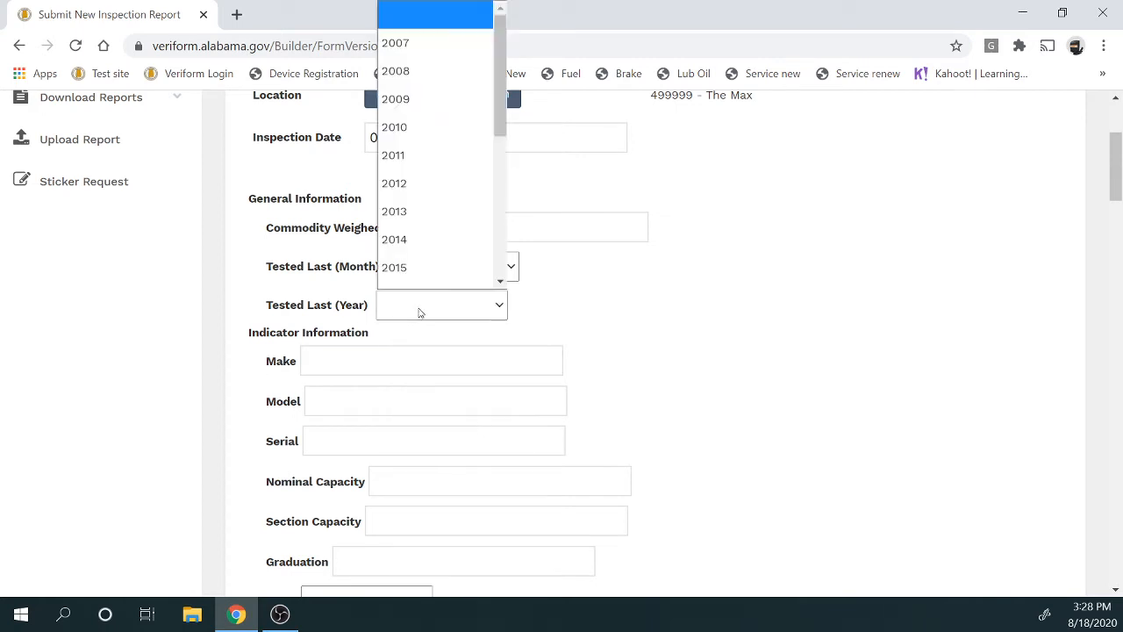
pyautogui.scroll(-3, 441, 239)
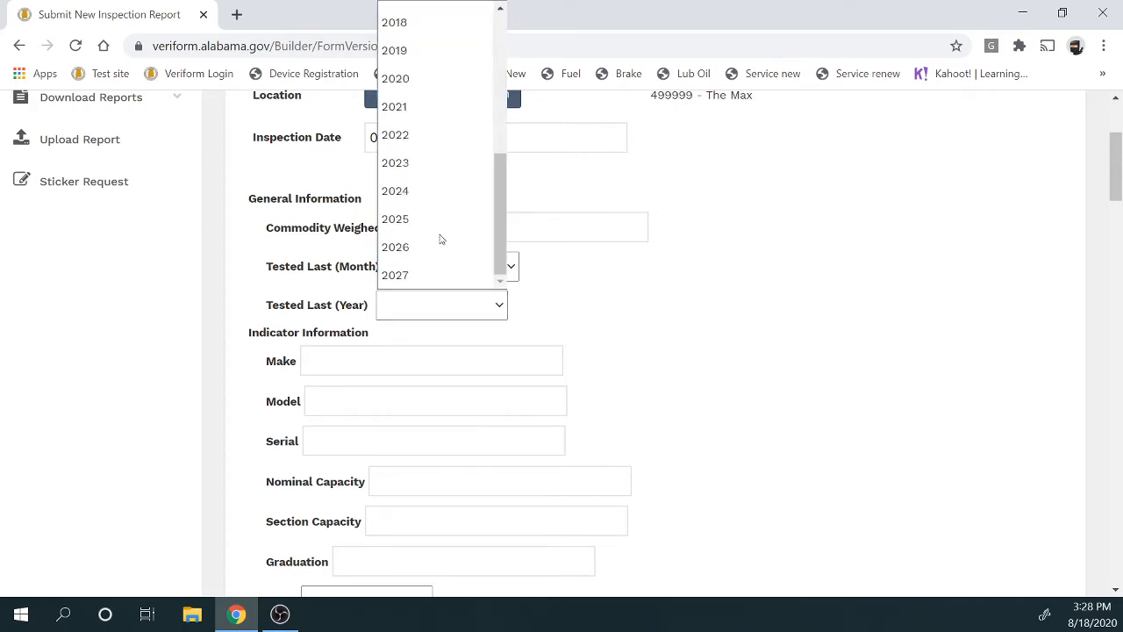
pyautogui.click(445, 80)
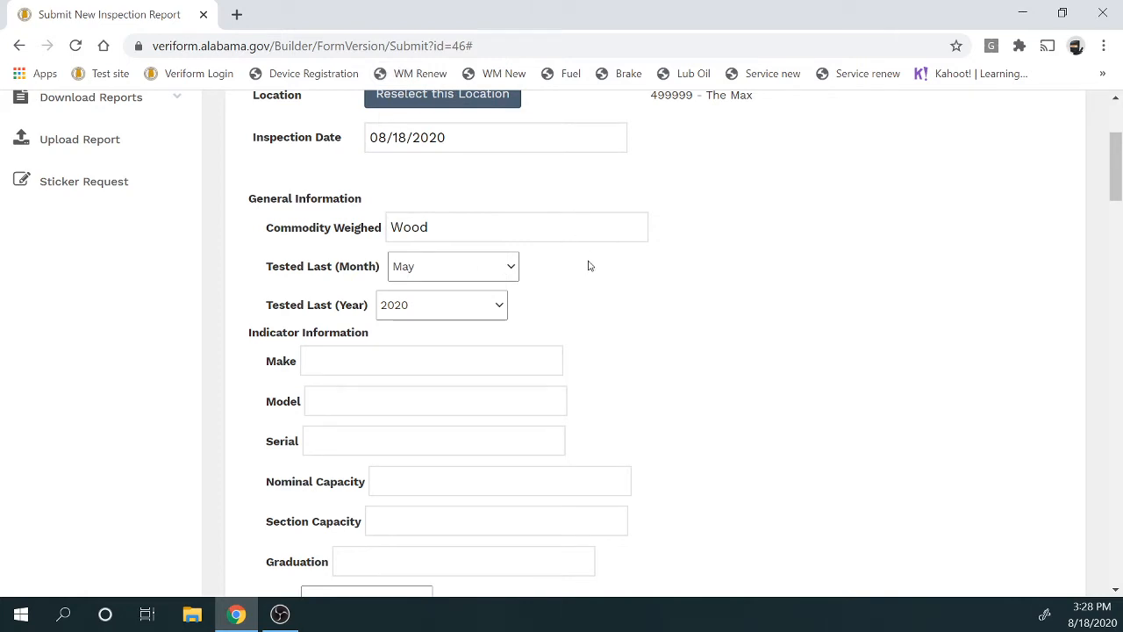
pyautogui.click(519, 355)
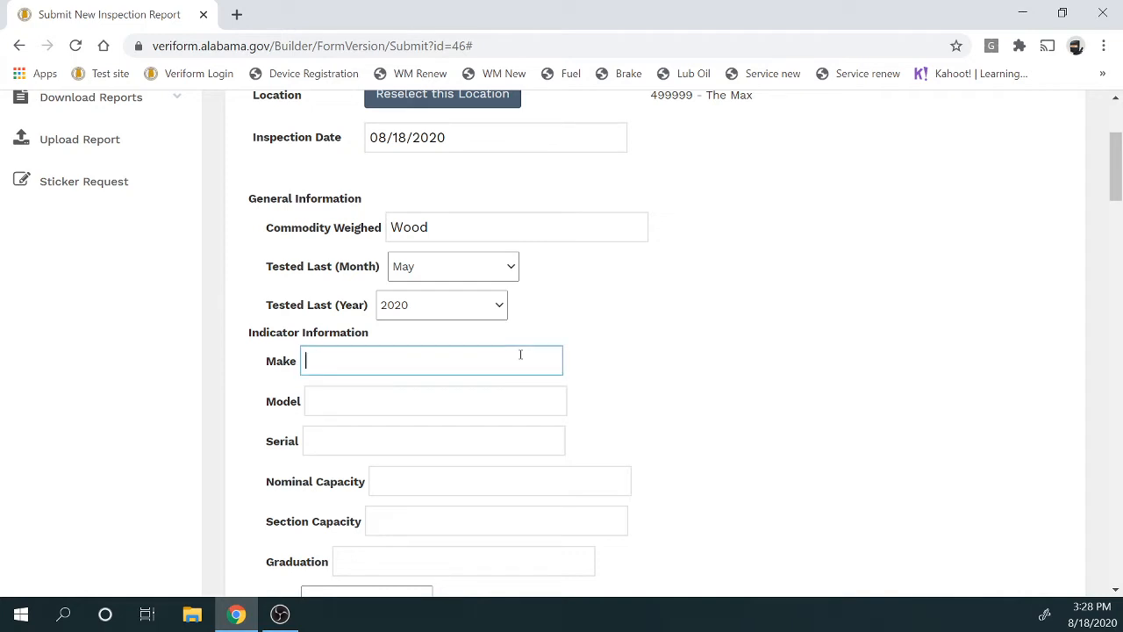
# Enter indicator make SC inc., model SC2000 and serial 1234rrfff
pyautogui.write('SC inc.')
pyautogui.click(387, 406)
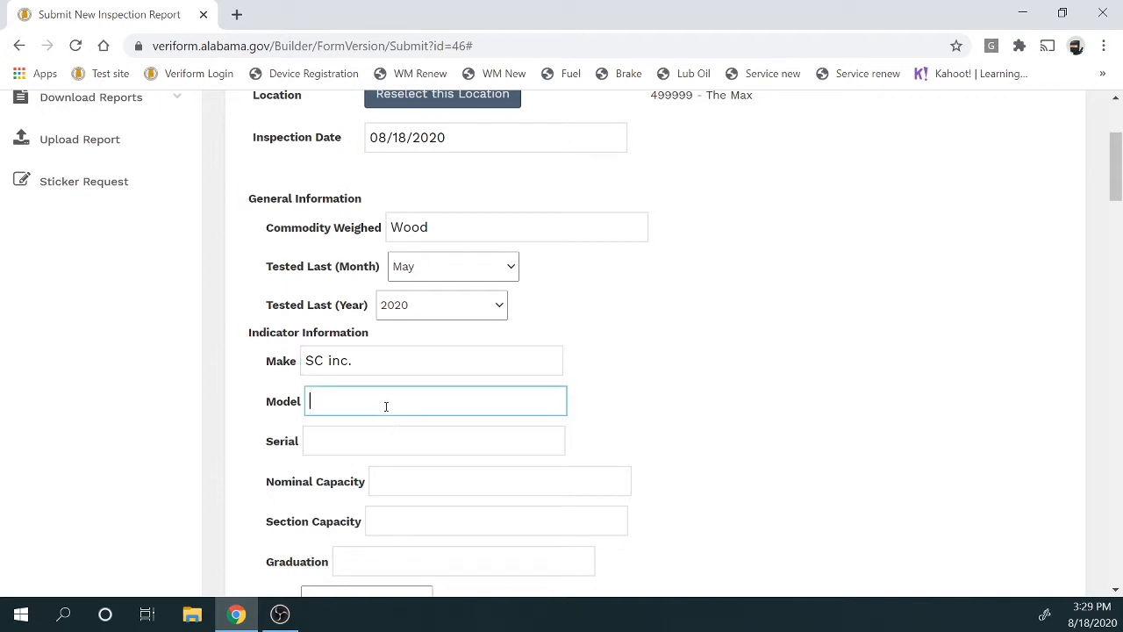
pyautogui.write('SC2000')
pyautogui.click(472, 450)
pyautogui.write('1')
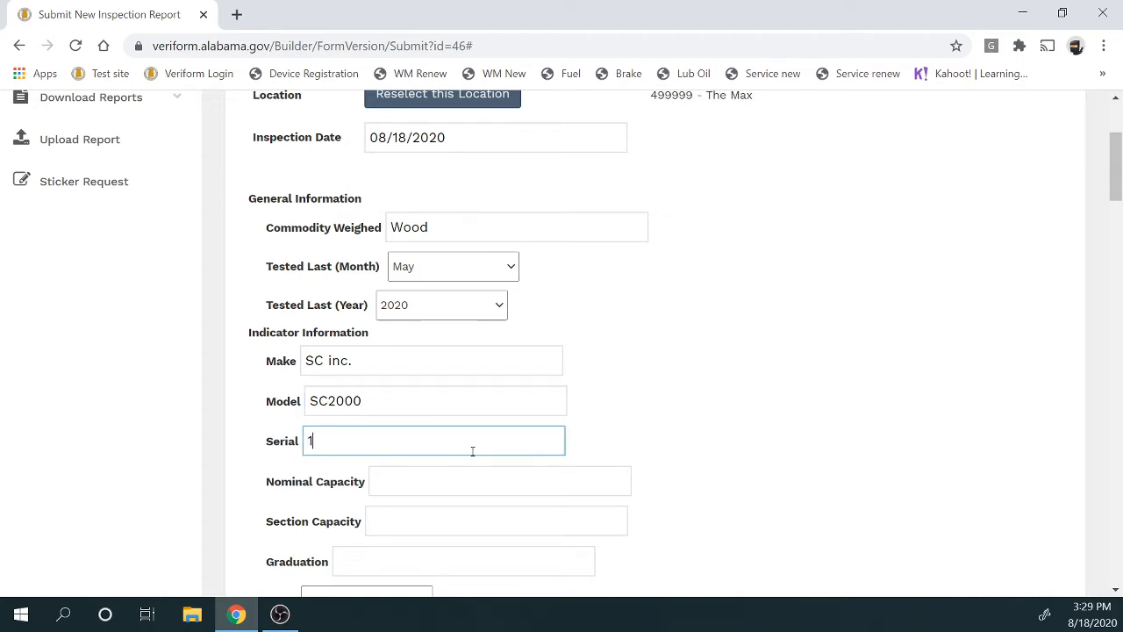
pyautogui.write('234rrfff')
# Enter nominal capacity 120000, section capacity 80000 and graduation 20
pyautogui.click(459, 472)
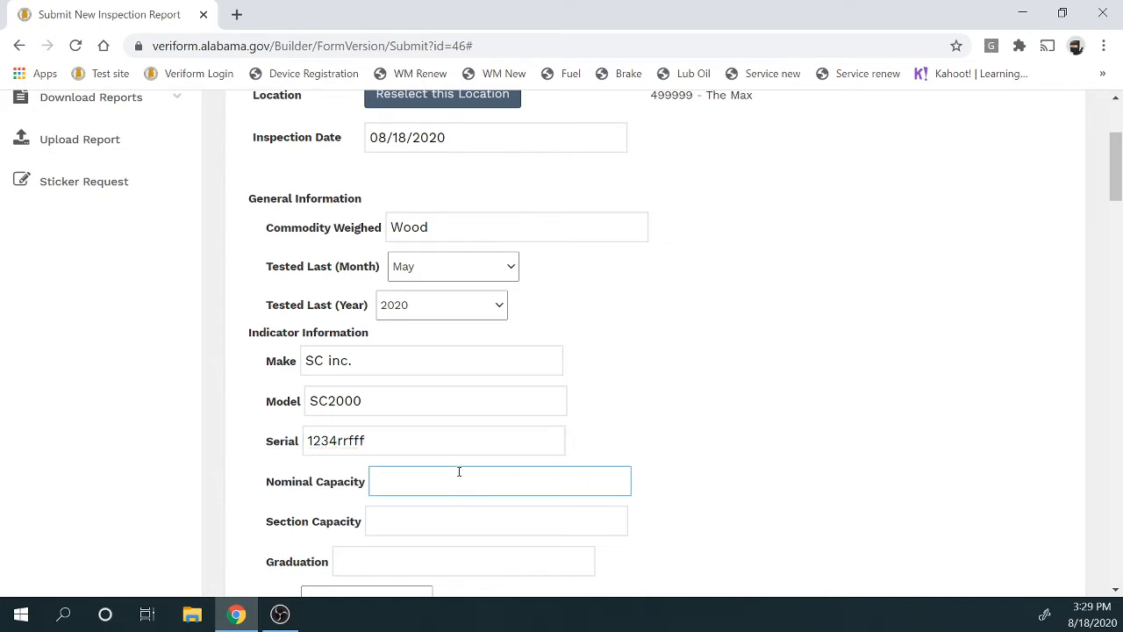
pyautogui.write('120000')
pyautogui.click(447, 515)
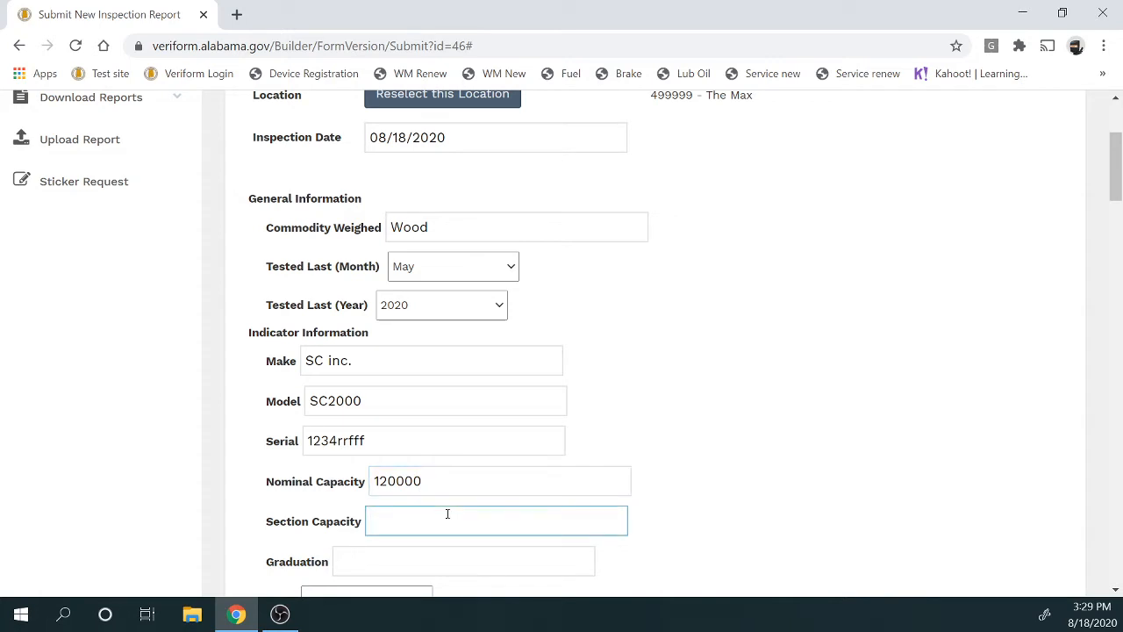
pyautogui.write('80000')
pyautogui.click(422, 567)
pyautogui.write('20')
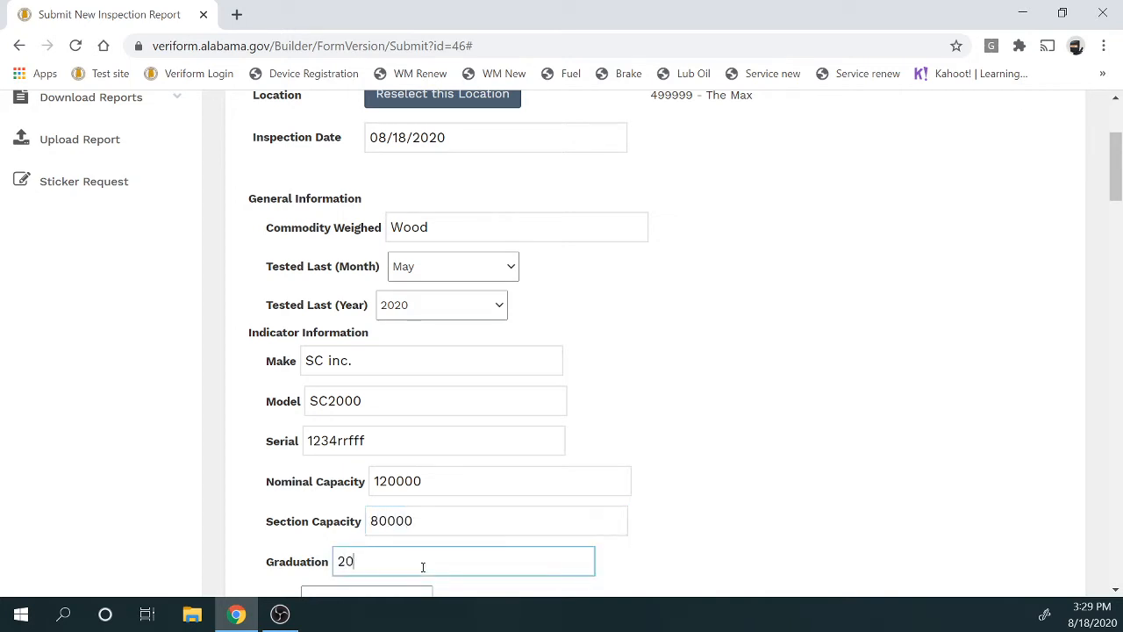
pyautogui.scroll(-2, 422, 567)
# Choose Electronic as indicator type and Printer as printer type
pyautogui.click(430, 279)
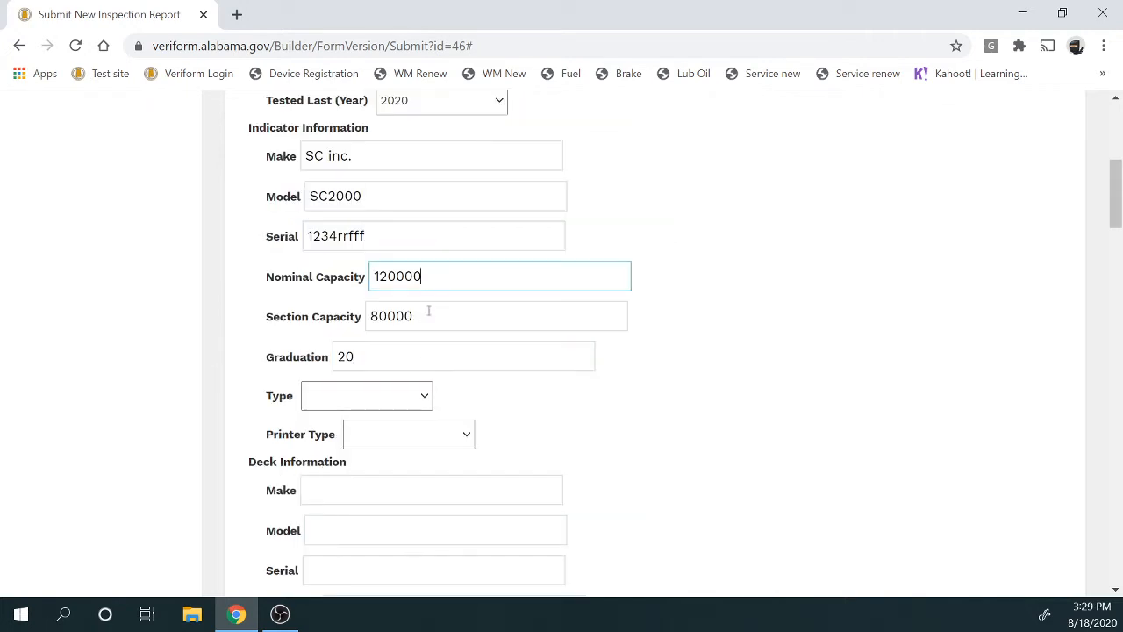
pyautogui.click(423, 323)
pyautogui.click(427, 355)
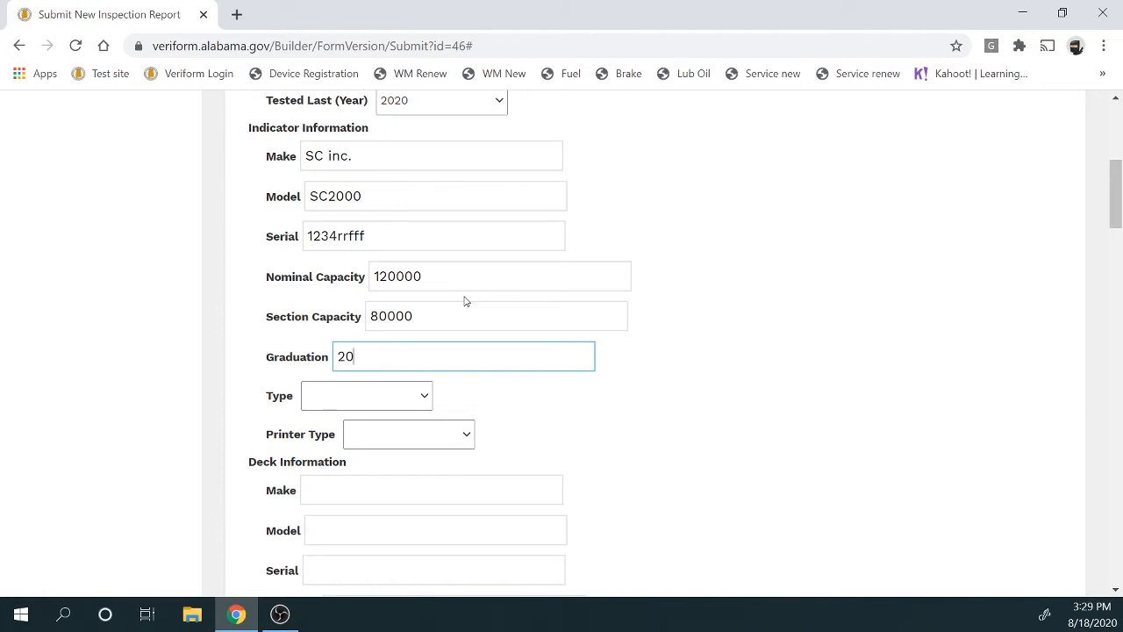
pyautogui.click(419, 397)
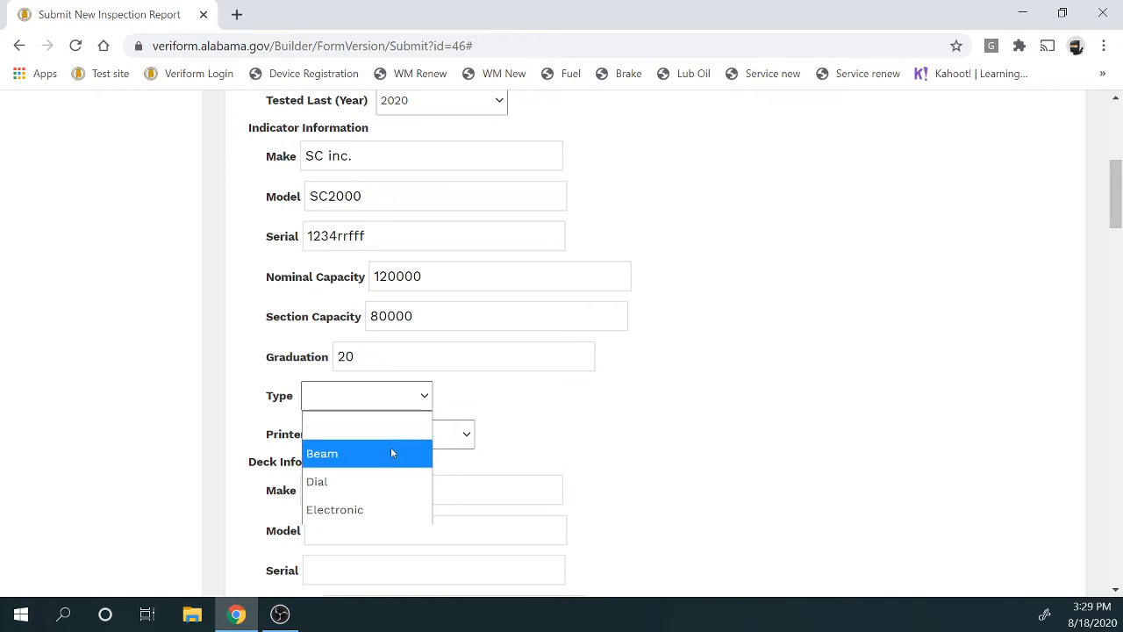
pyautogui.click(384, 509)
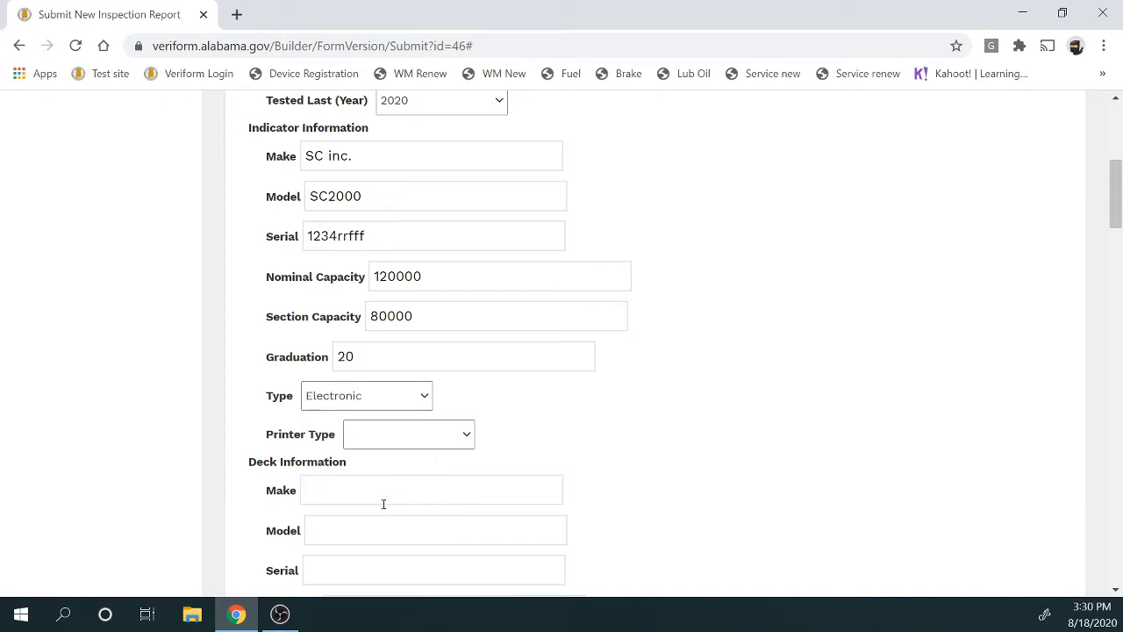
pyautogui.click(389, 439)
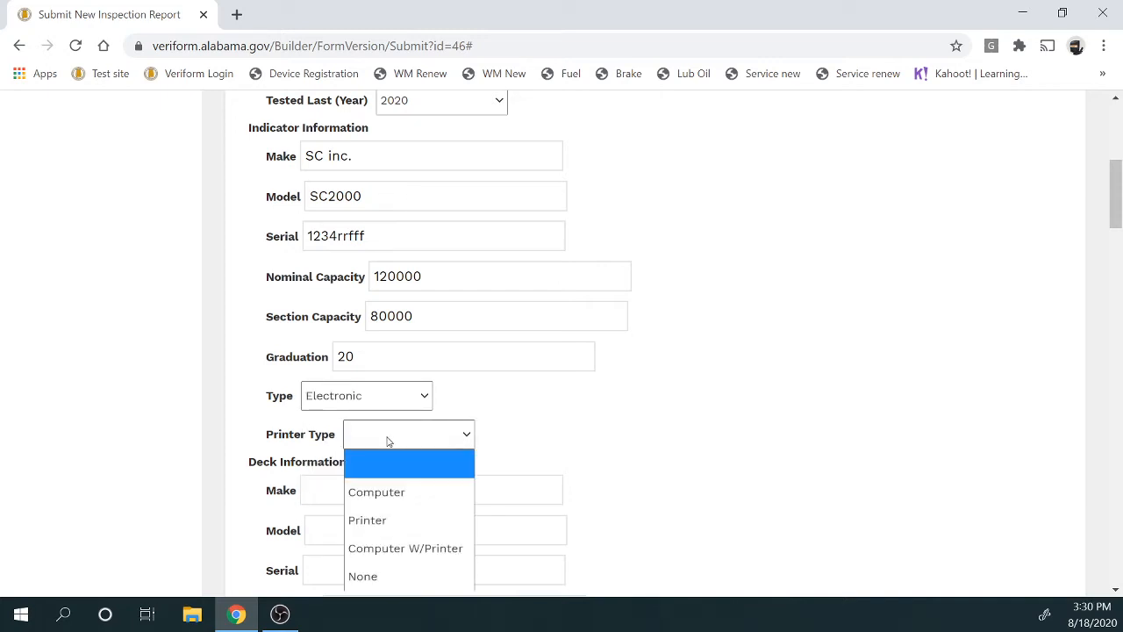
pyautogui.scroll(-2, 411, 445)
pyautogui.click(434, 230)
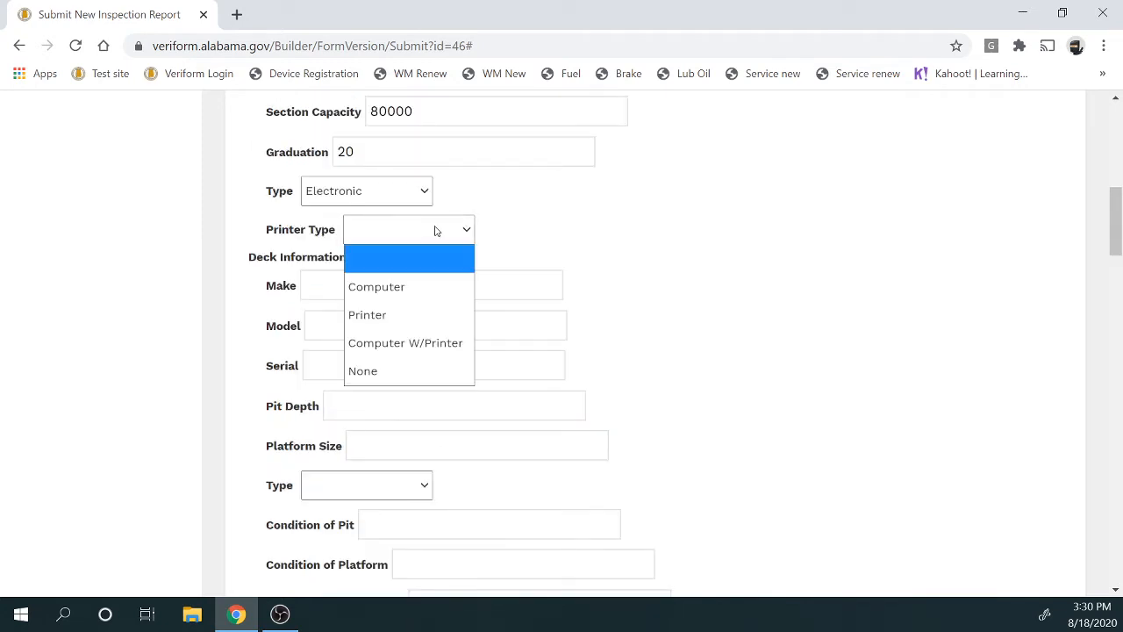
pyautogui.click(423, 316)
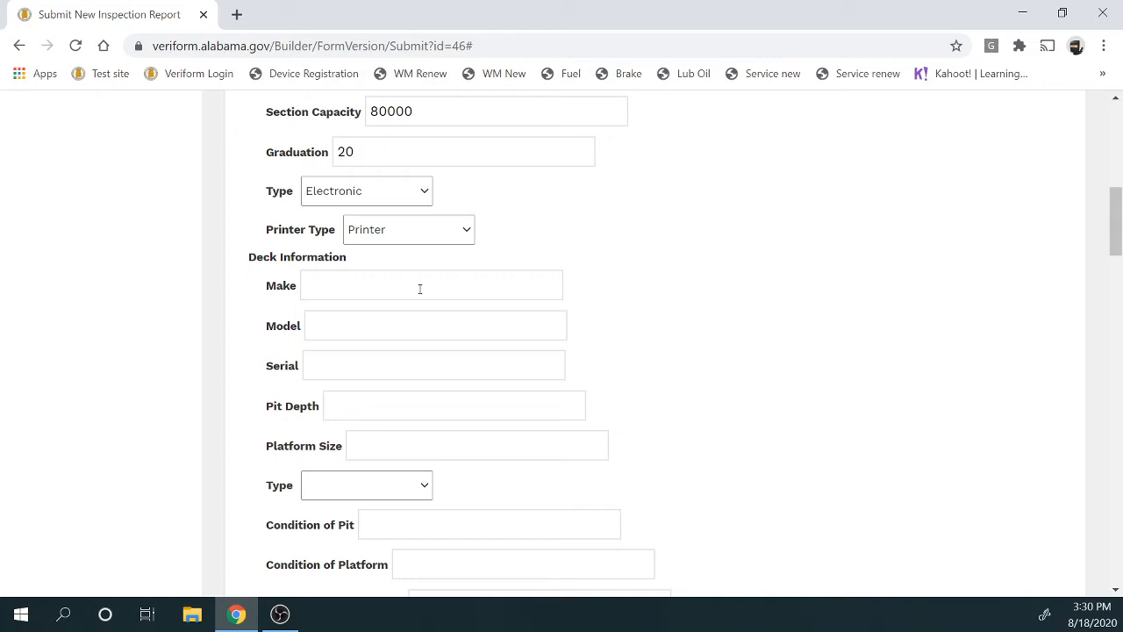
# Enter deck make SC Inc., model SC5000, serial 1234rfvb, pit depth Above Ground, platform 11X80
pyautogui.click(419, 288)
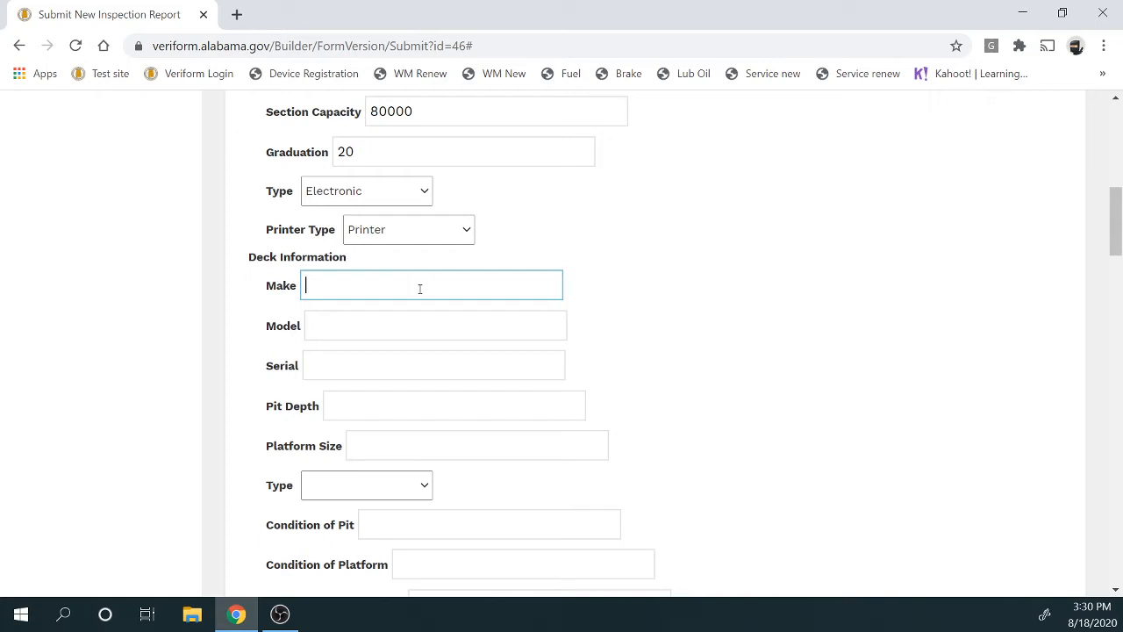
pyautogui.write('SC Inc.')
pyautogui.click(388, 313)
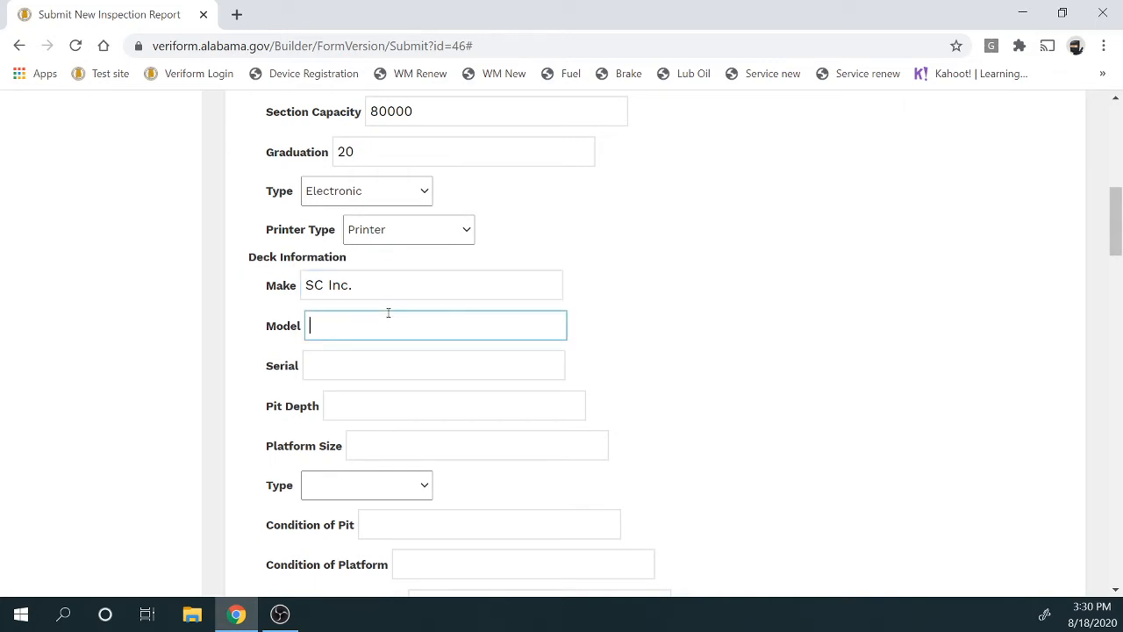
pyautogui.write('SC5000')
pyautogui.click(395, 362)
pyautogui.write('1234')
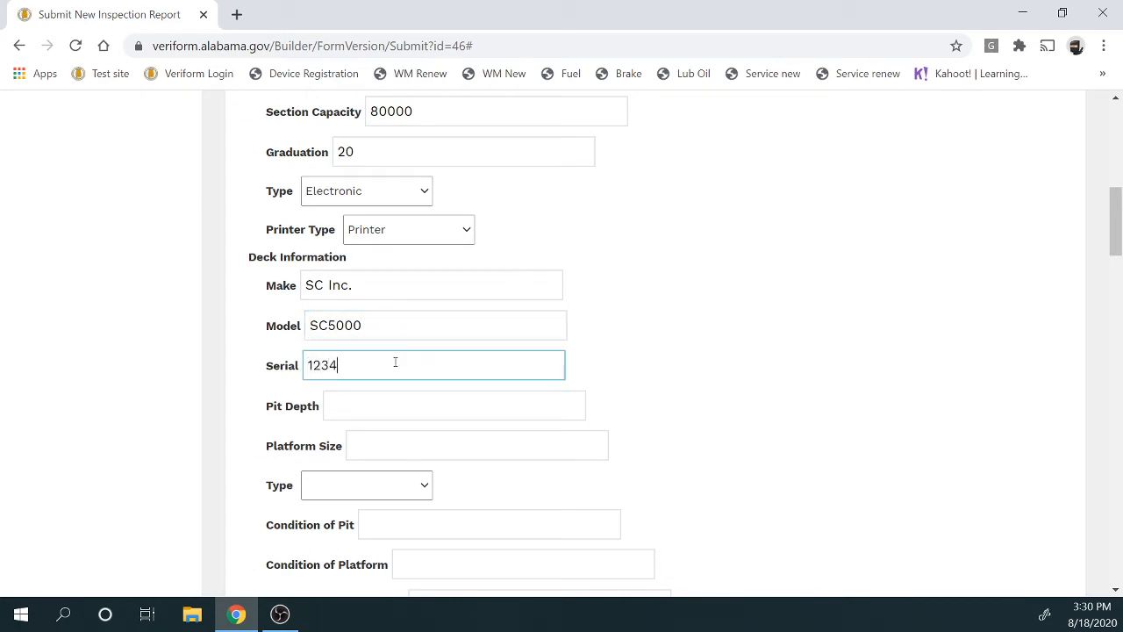
pyautogui.write('rfvb')
pyautogui.click(411, 407)
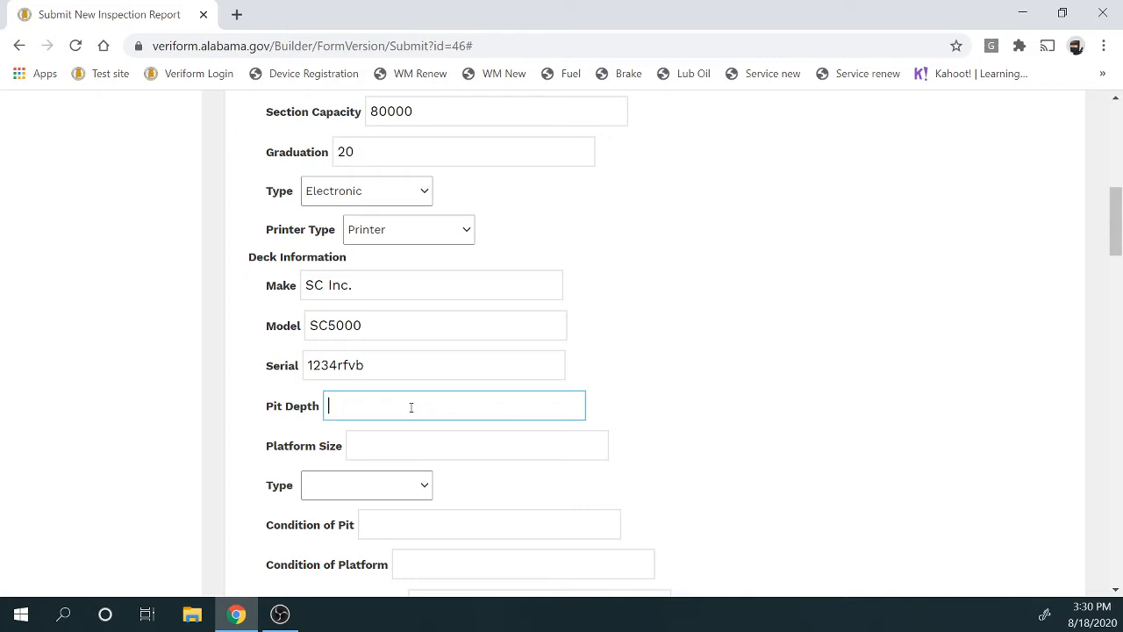
pyautogui.write('Above Ground')
pyautogui.click(434, 445)
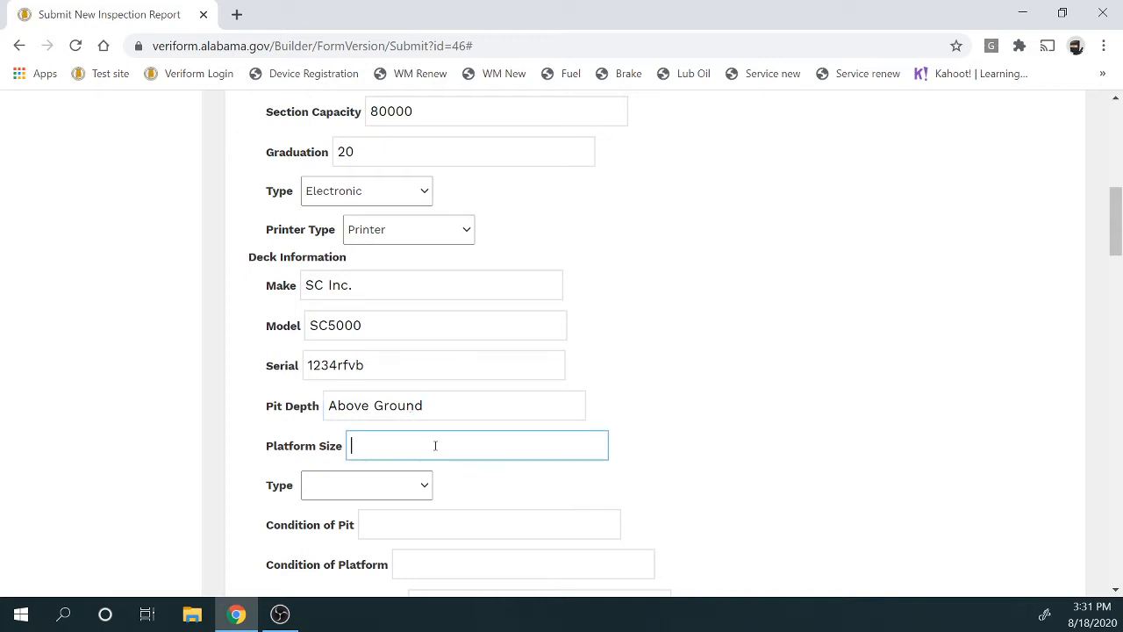
pyautogui.write('11X80')
# Choose Electronic as the deck type
pyautogui.scroll(-2, 434, 446)
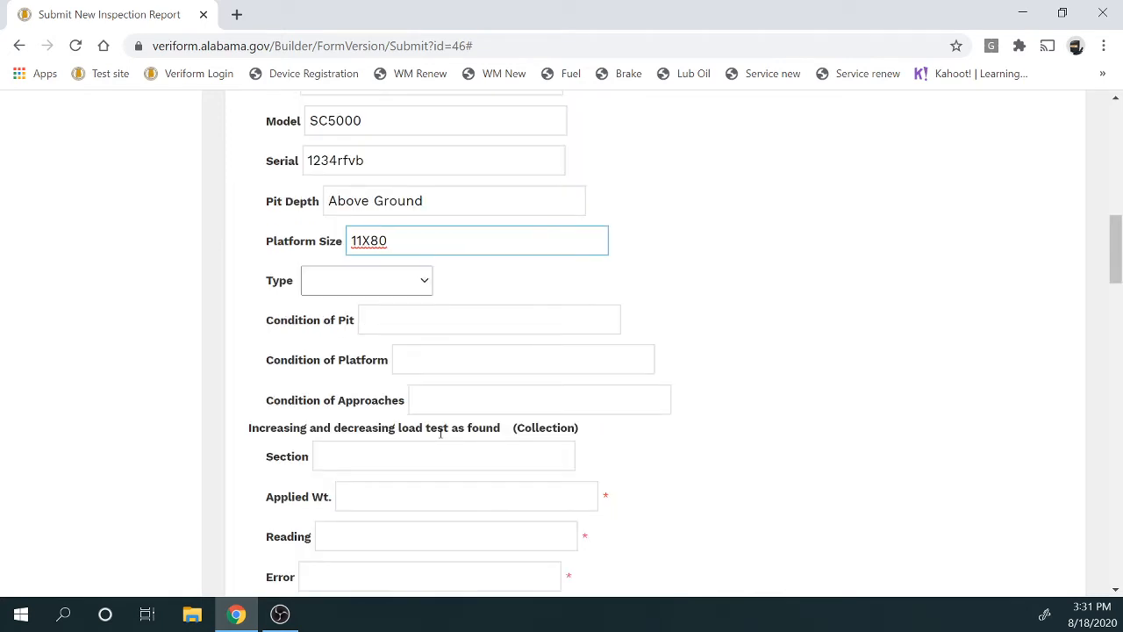
pyautogui.click(423, 281)
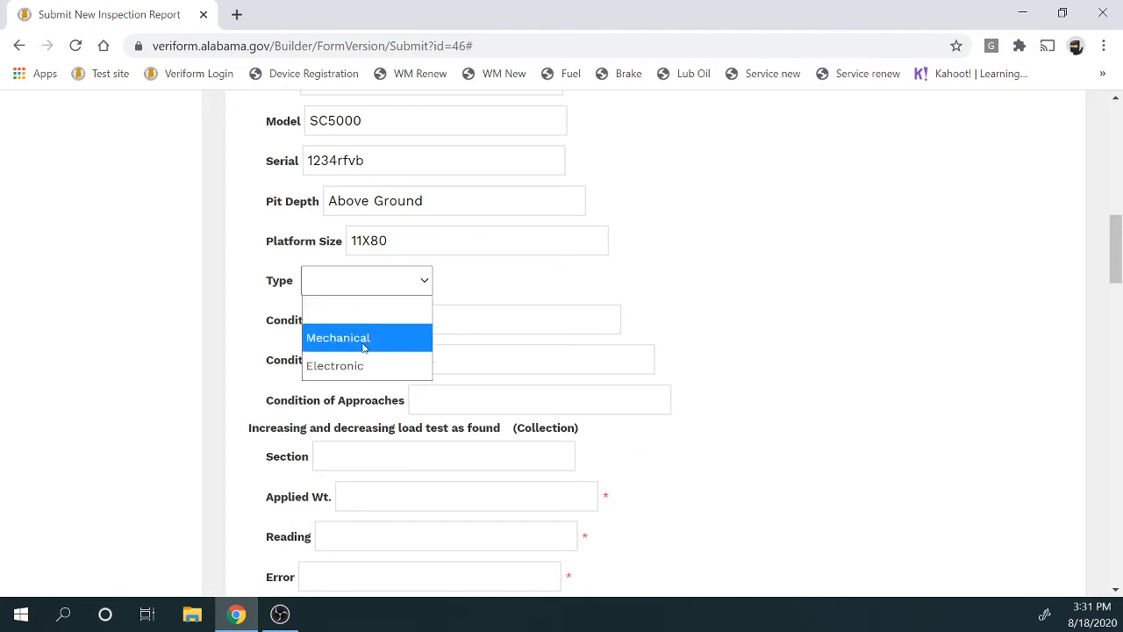
pyautogui.click(355, 371)
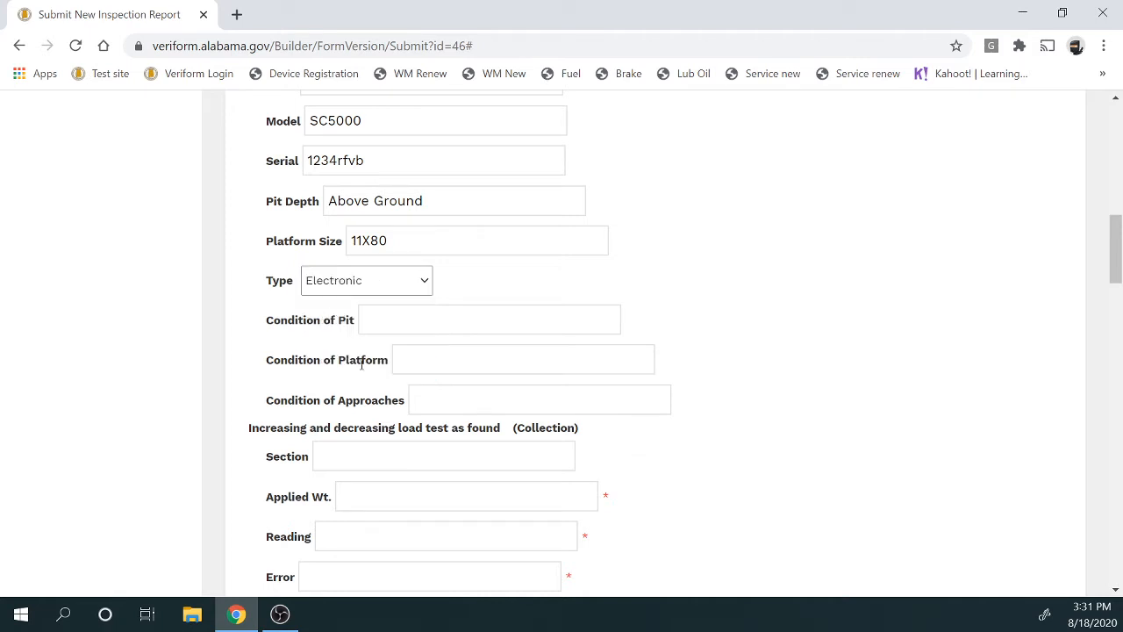
# Record the pit, platform and approaches conditions as Good
pyautogui.click(381, 325)
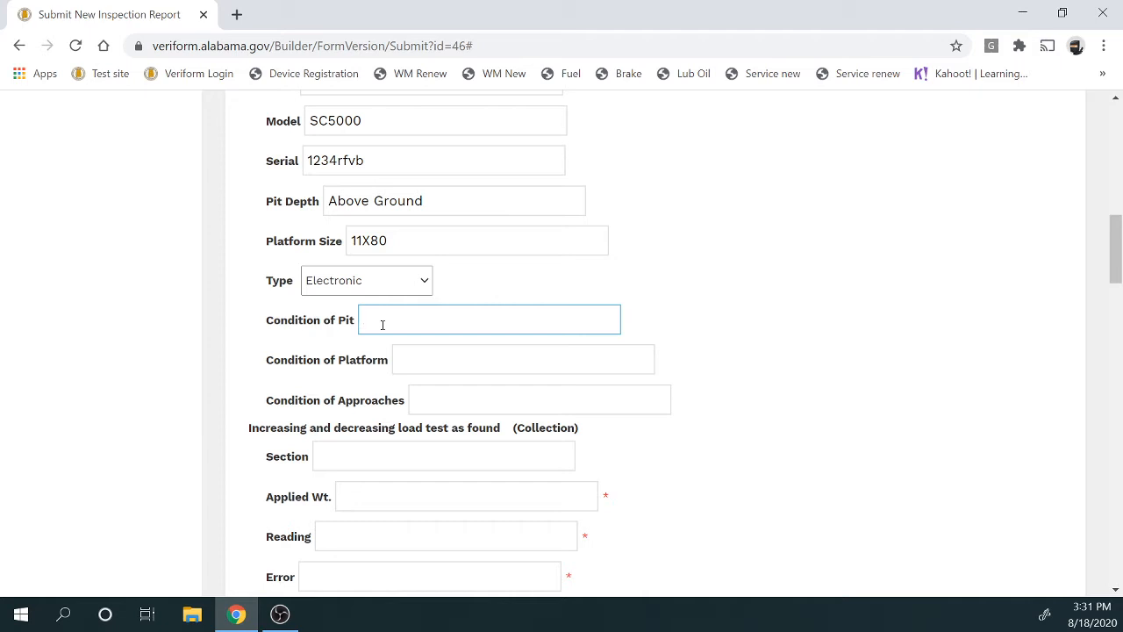
pyautogui.write('Good')
pyautogui.click(417, 362)
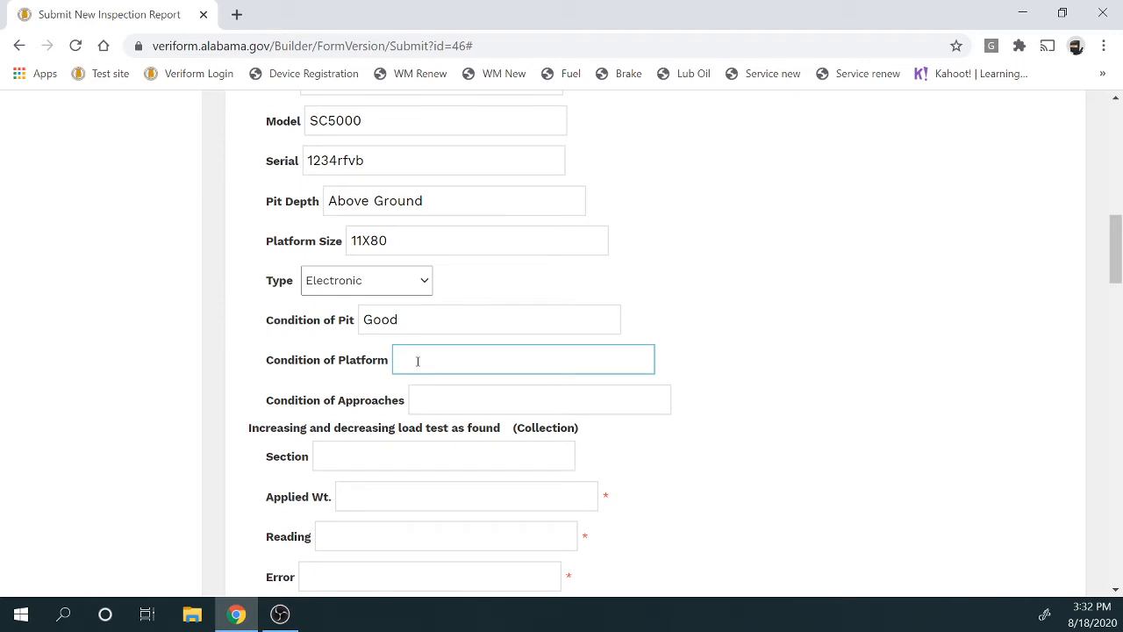
pyautogui.write('Good')
pyautogui.click(437, 397)
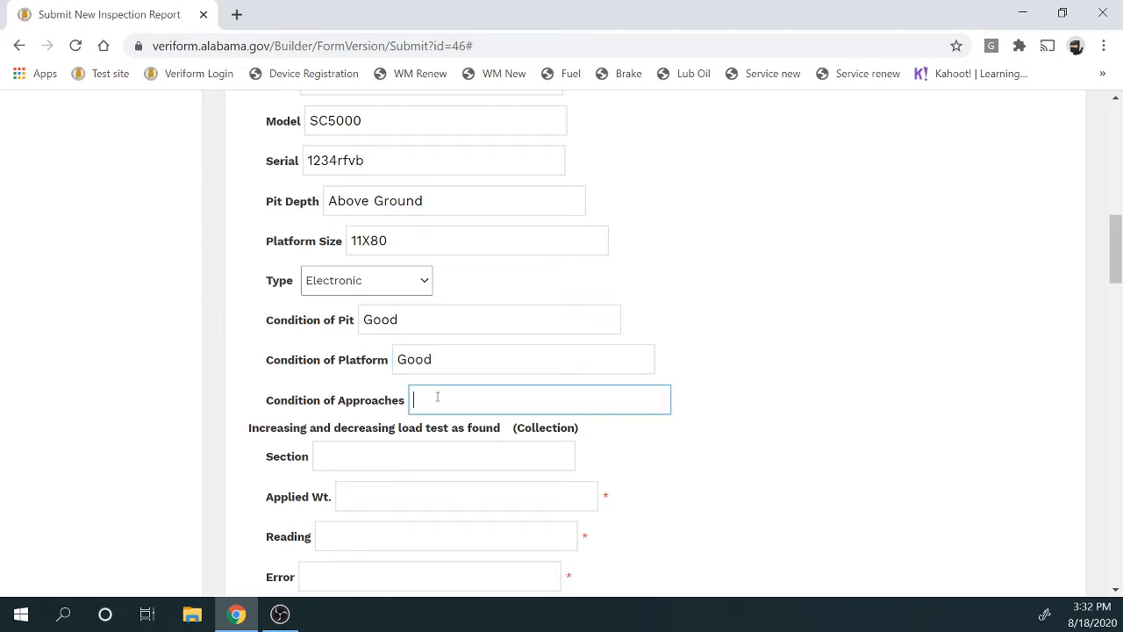
pyautogui.write('Good')
pyautogui.scroll(-2, 737, 452)
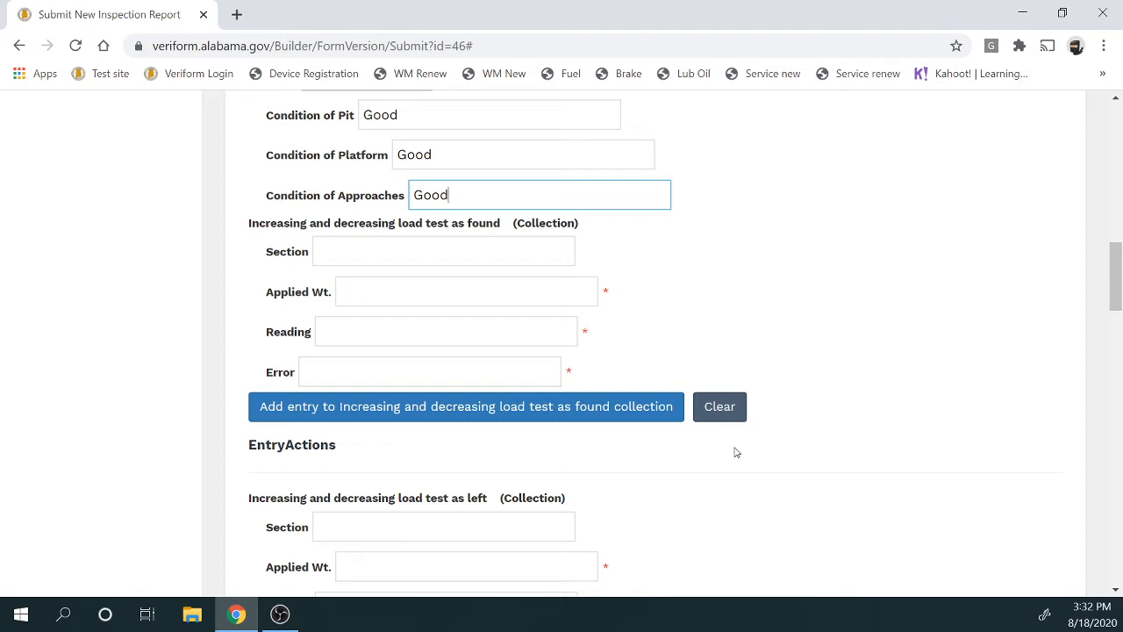
pyautogui.scroll(-2, 496, 311)
pyautogui.scroll(-2, 497, 305)
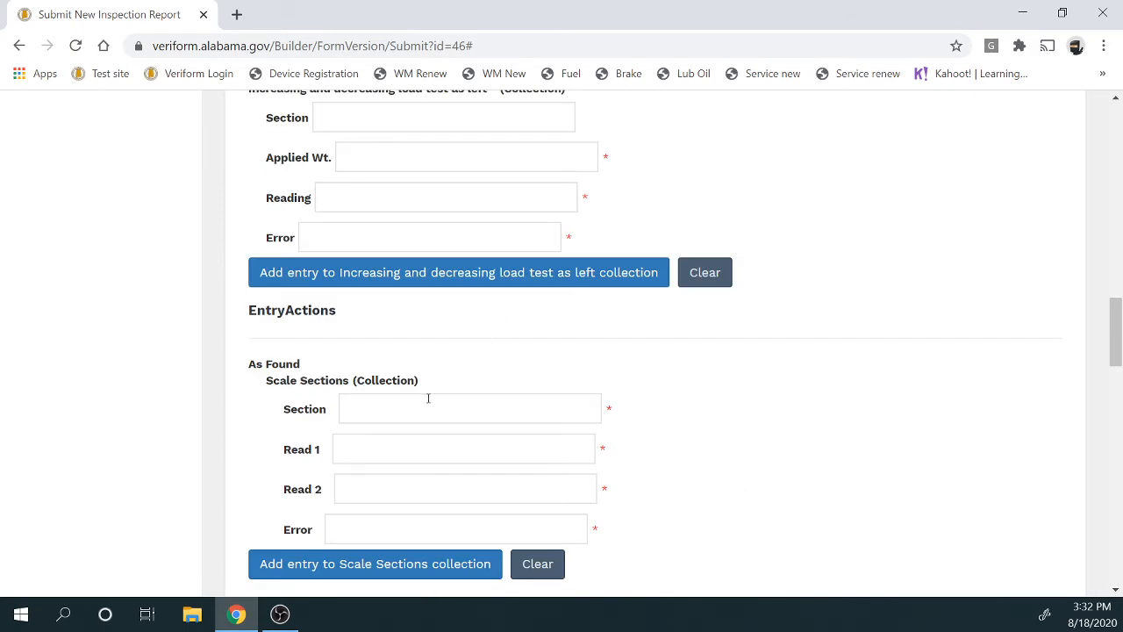
pyautogui.scroll(4, 428, 398)
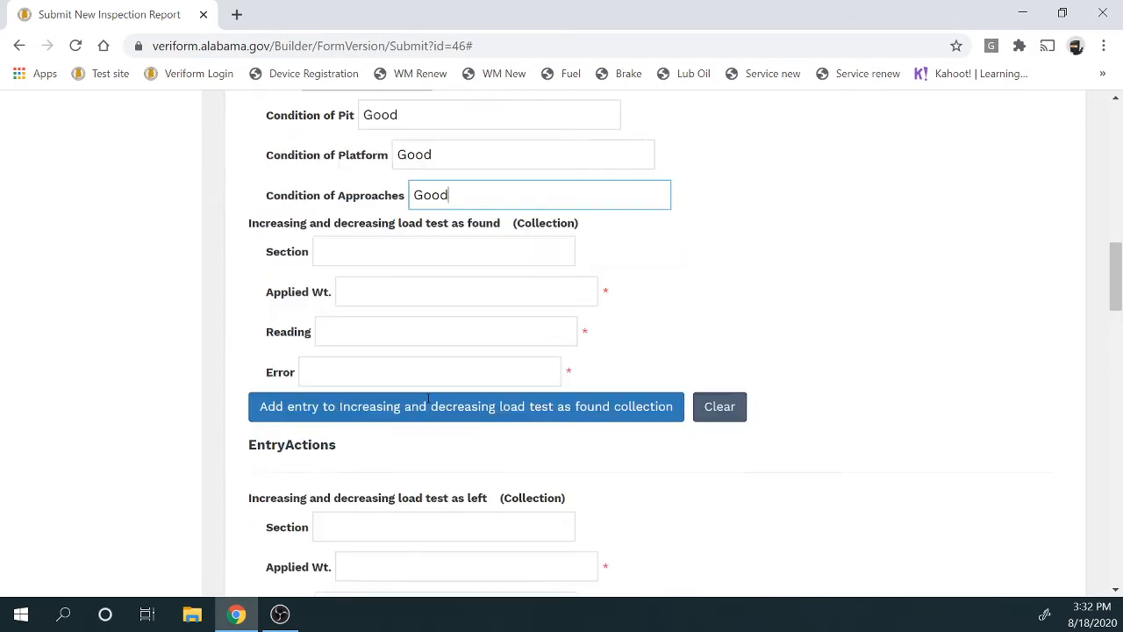
# Add a Section 1 as-found entry with 0 applied, 0 reading, 0 error
pyautogui.click(382, 255)
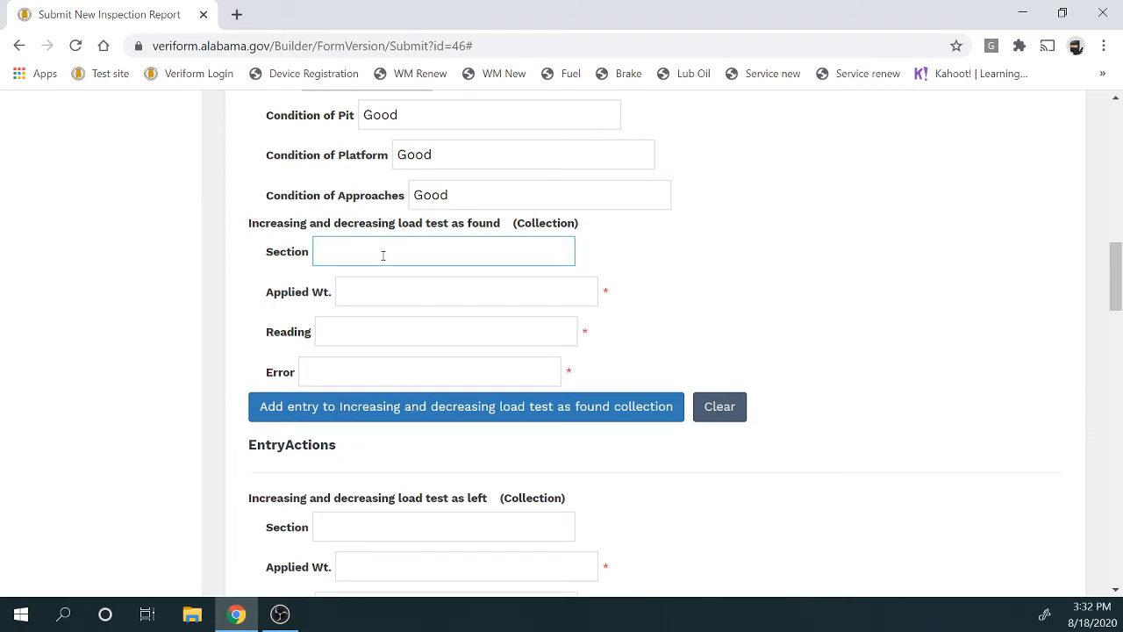
pyautogui.write('1')
pyautogui.click(414, 297)
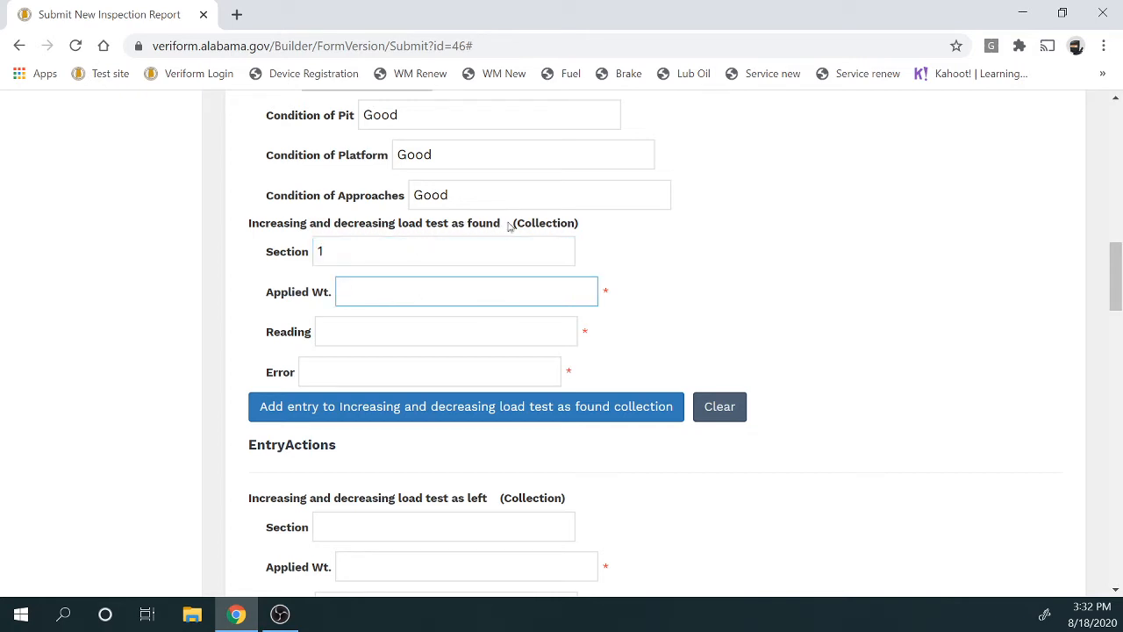
pyautogui.moveTo(507, 223); pyautogui.dragTo(449, 224)
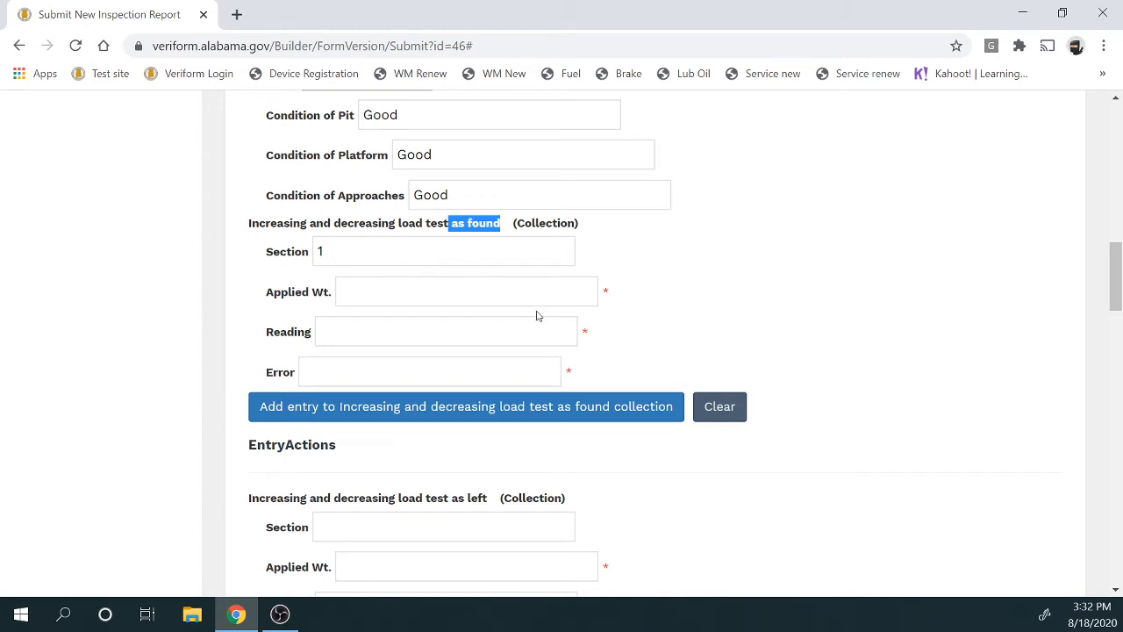
pyautogui.click(477, 292)
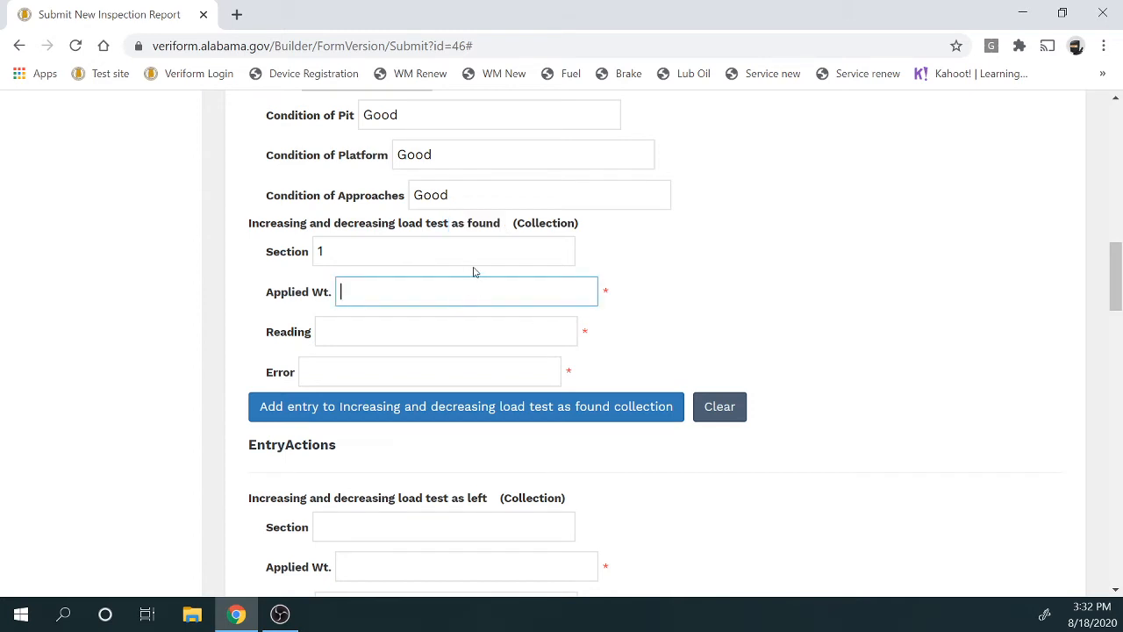
pyautogui.write('0')
pyautogui.click(472, 326)
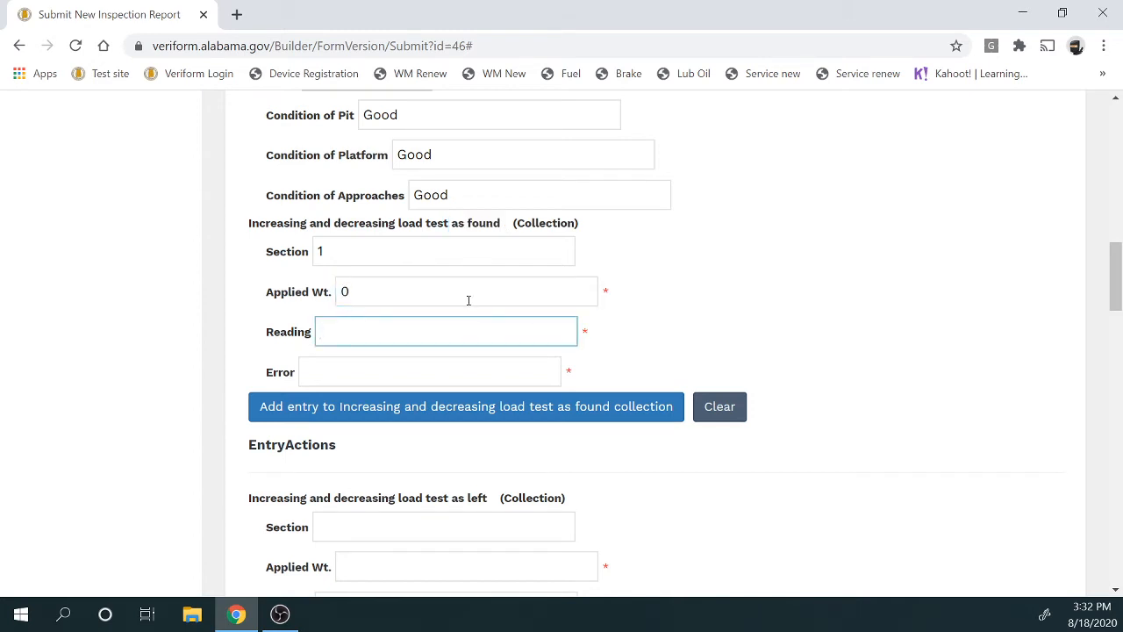
pyautogui.write('0')
pyautogui.click(455, 359)
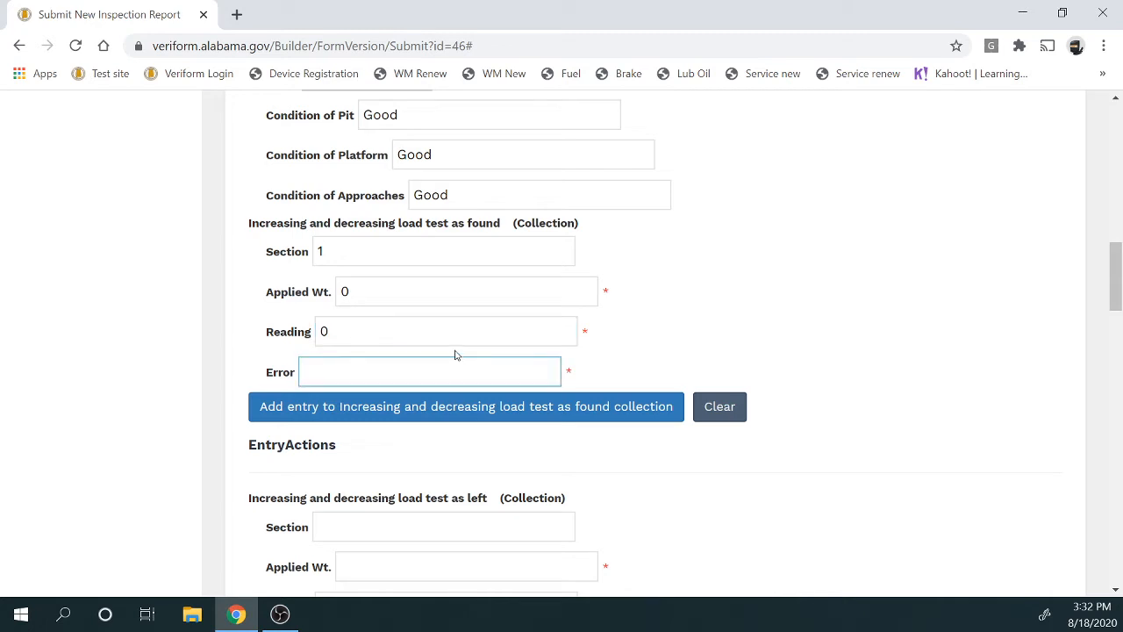
pyautogui.write('0')
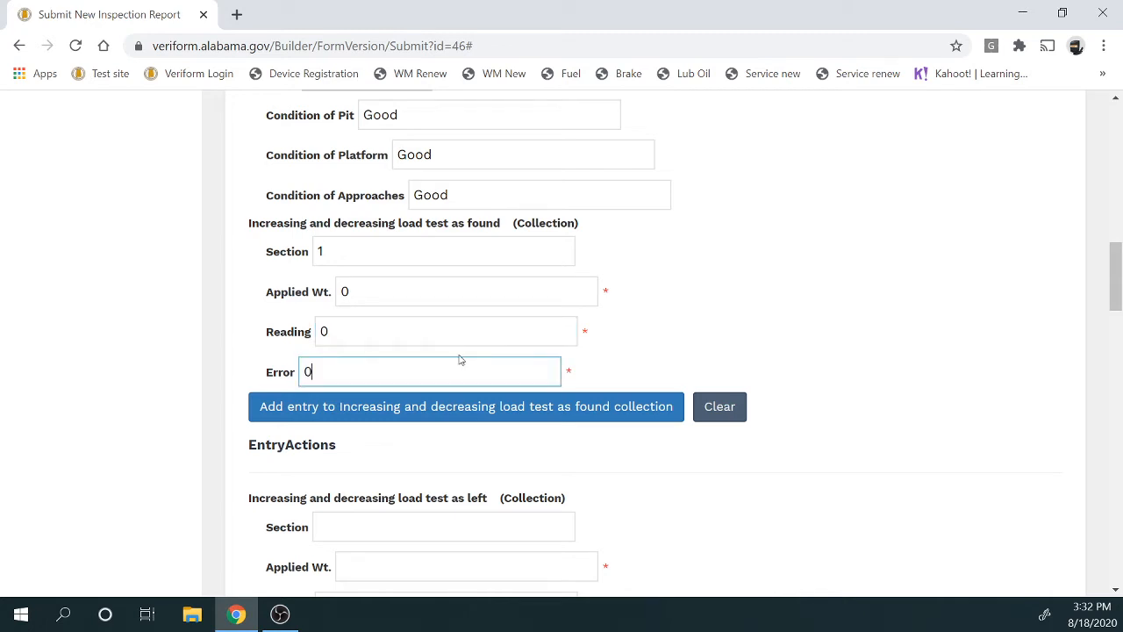
pyautogui.click(458, 403)
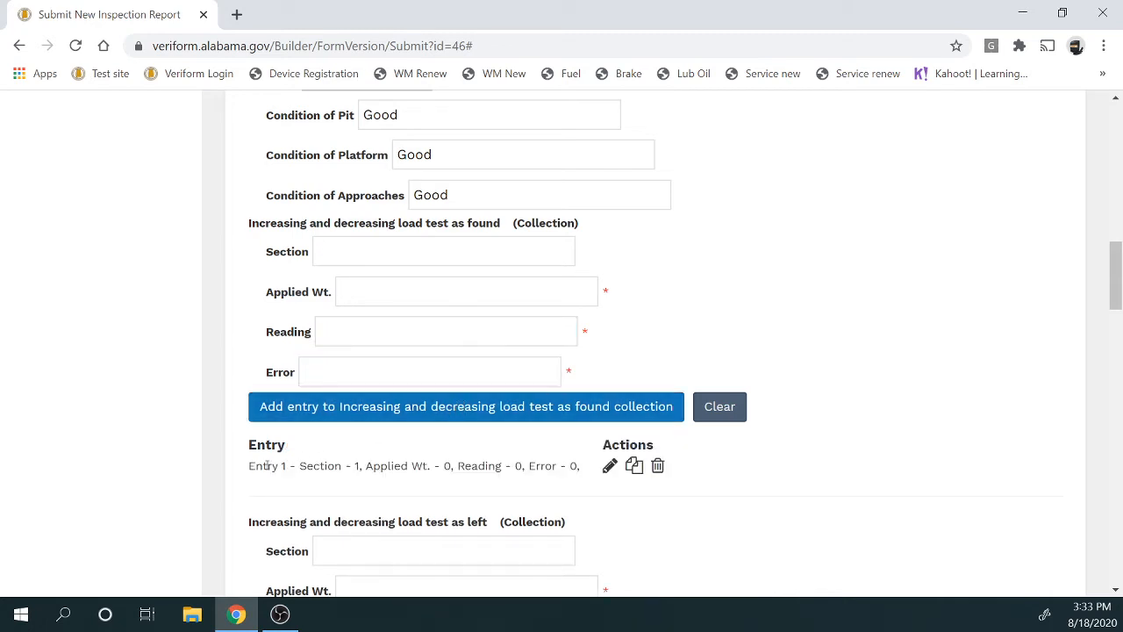
pyautogui.moveTo(267, 466); pyautogui.dragTo(572, 468)
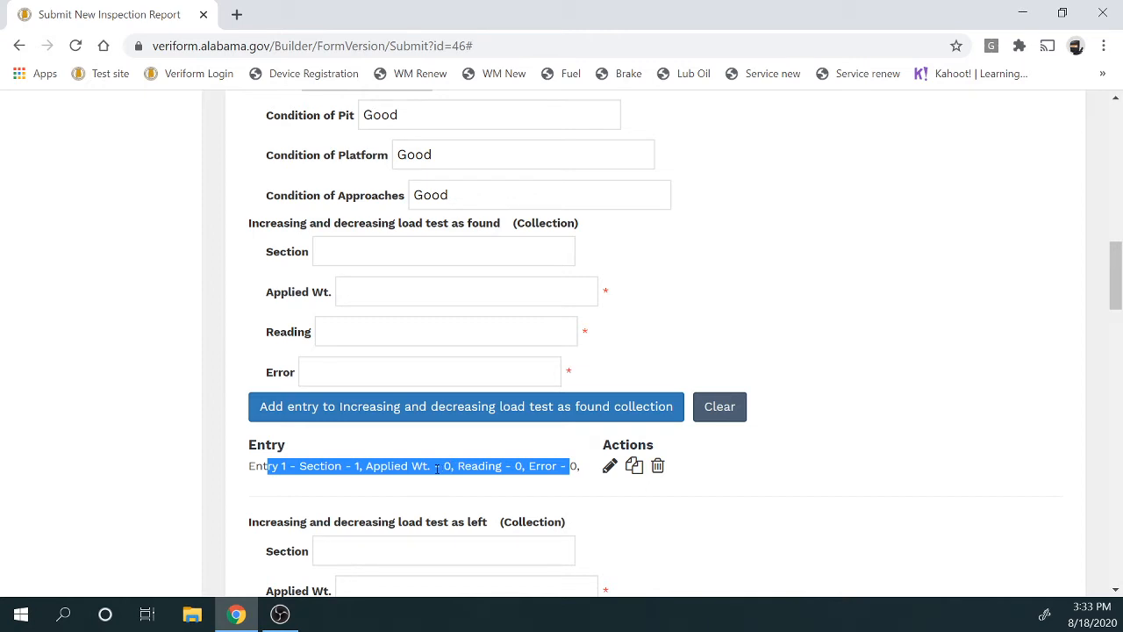
# Add a Section 1 as-found entry: 8000 applied, 7980 read, -20 error
pyautogui.click(421, 258)
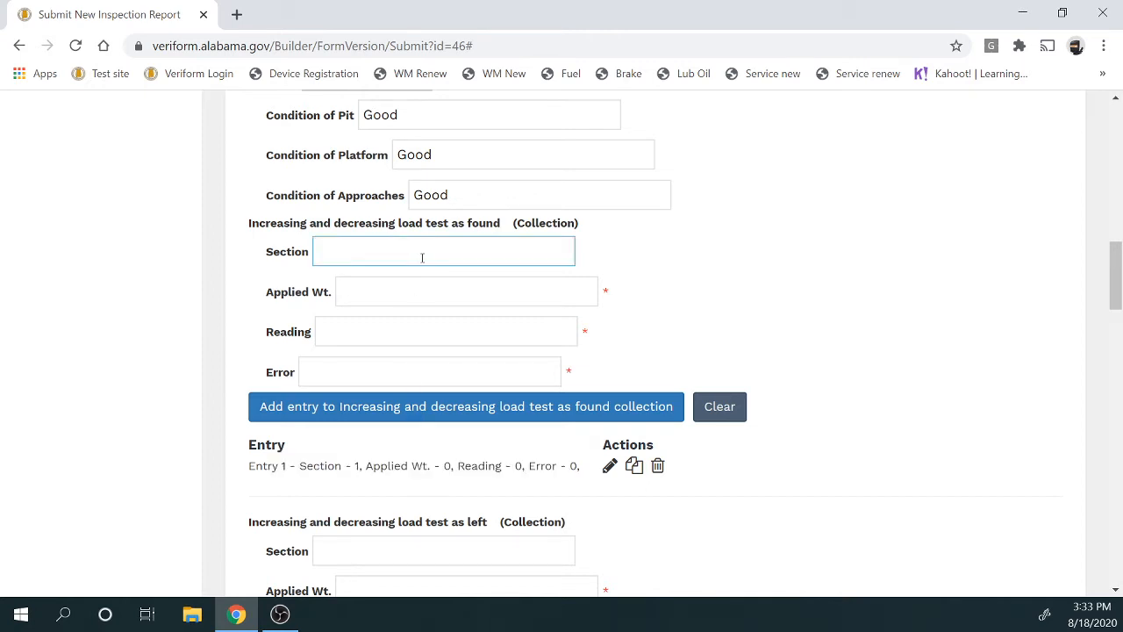
pyautogui.write('1')
pyautogui.click(418, 291)
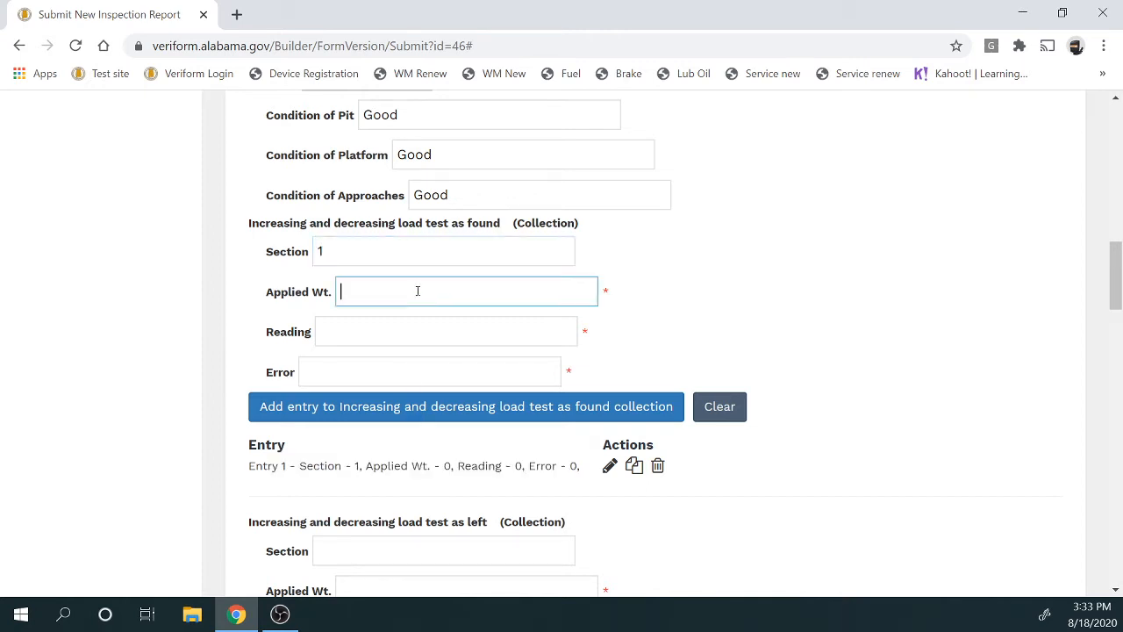
pyautogui.write('8000')
pyautogui.click(416, 329)
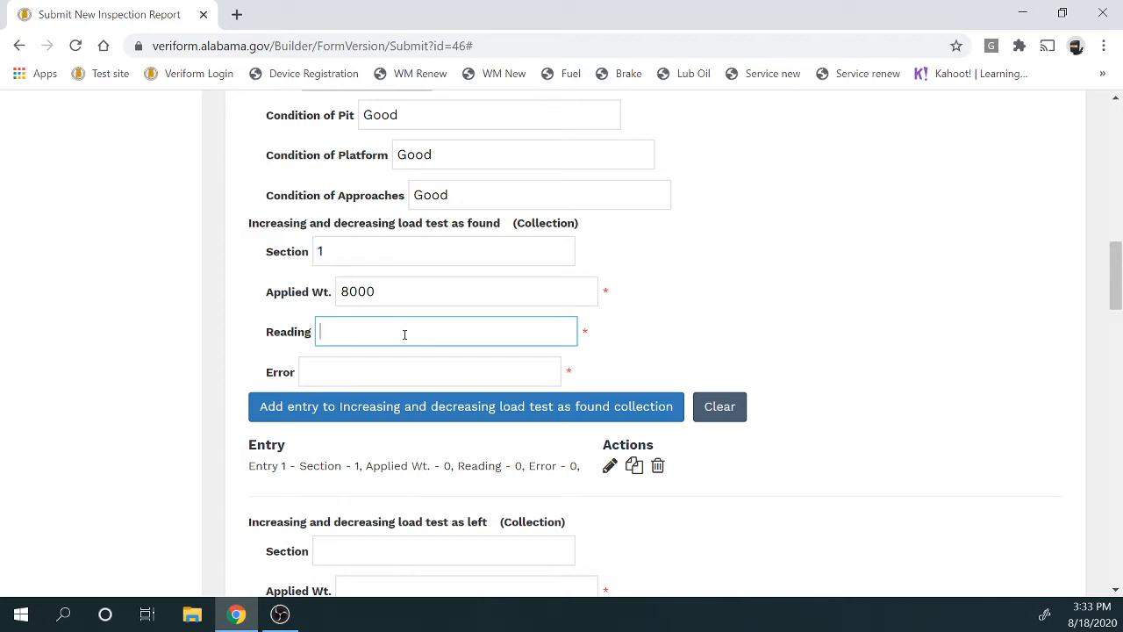
pyautogui.write('7980')
pyautogui.click(401, 378)
pyautogui.write('-')
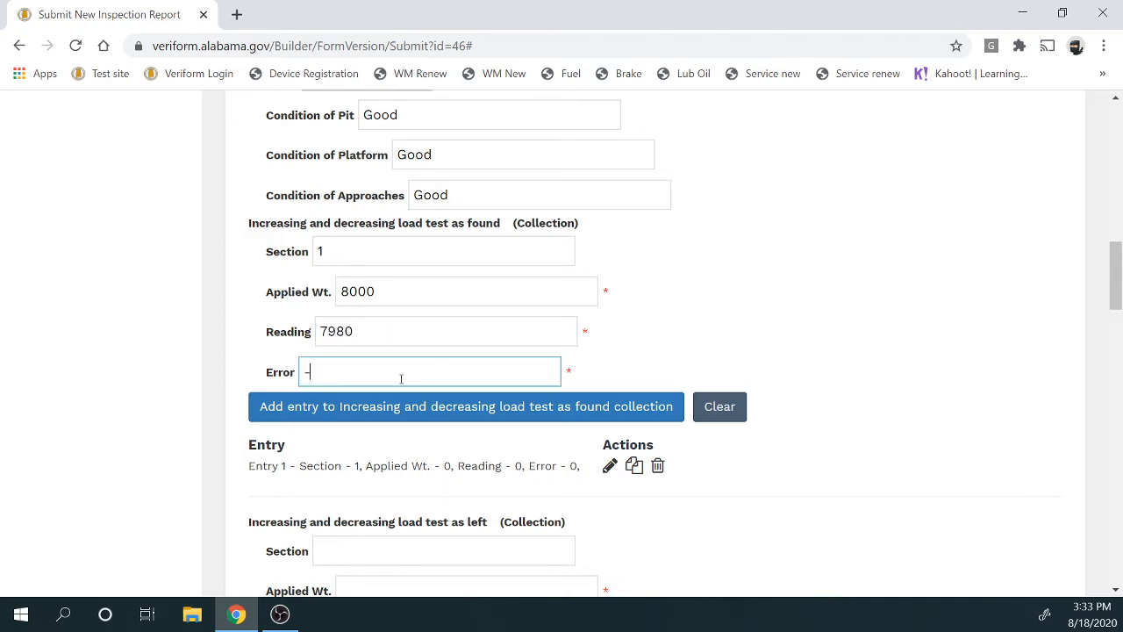
pyautogui.write('20')
pyautogui.click(413, 405)
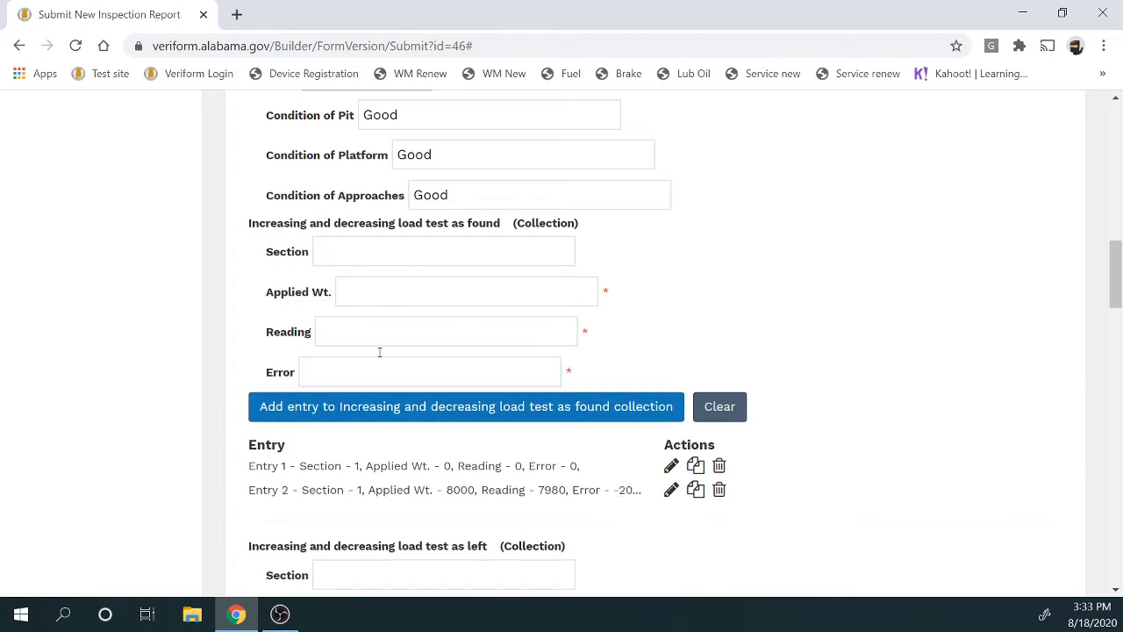
# Add a Section 1 as-found entry: 16000 applied, 16020 read, 20 error
pyautogui.click(367, 254)
pyautogui.write('1')
pyautogui.click(371, 292)
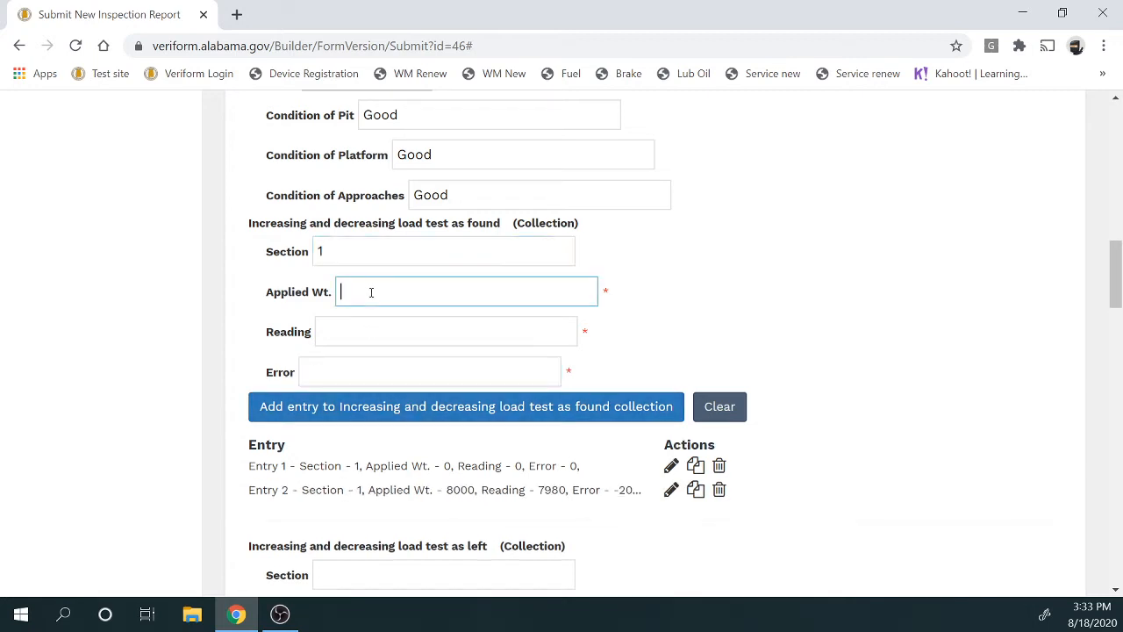
pyautogui.write('16000')
pyautogui.click(377, 325)
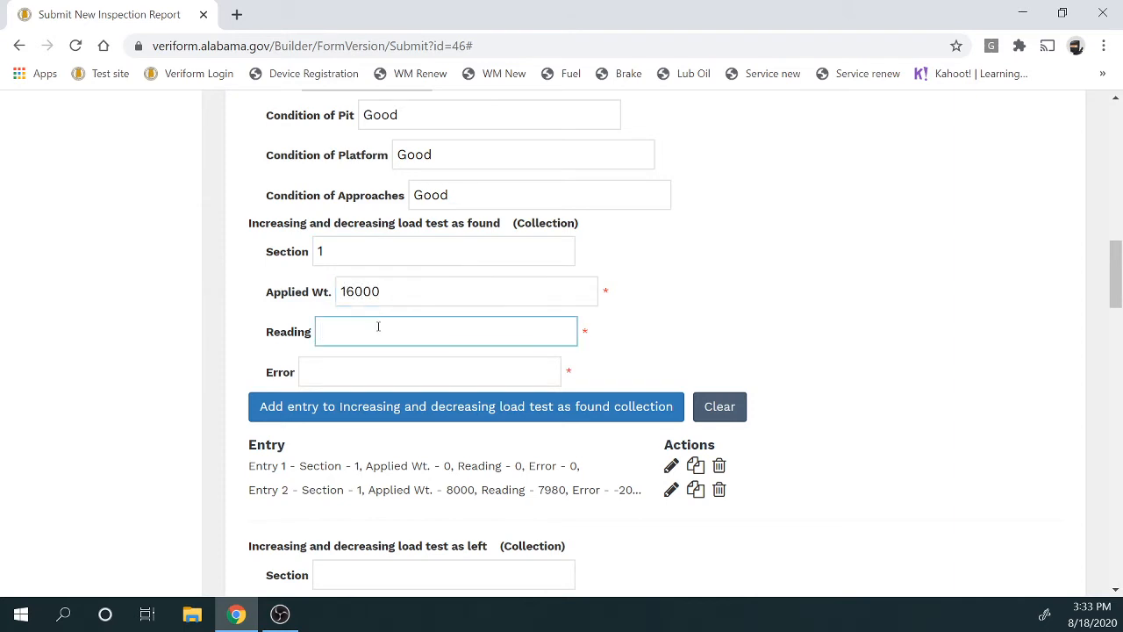
pyautogui.write('16020')
pyautogui.click(376, 368)
pyautogui.write('20')
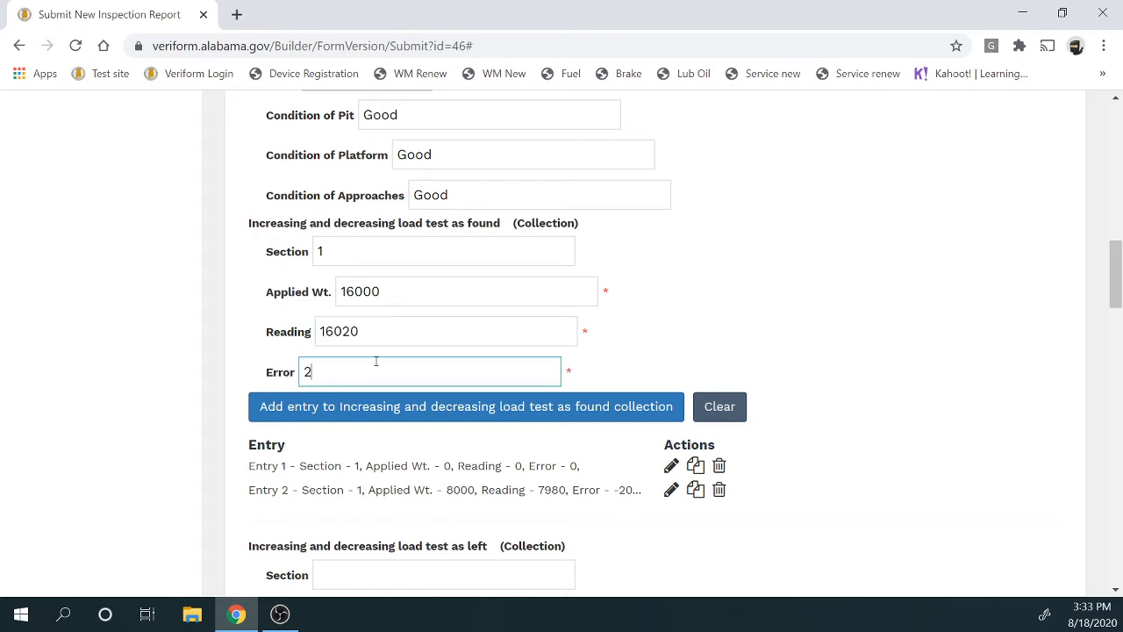
pyautogui.click(390, 408)
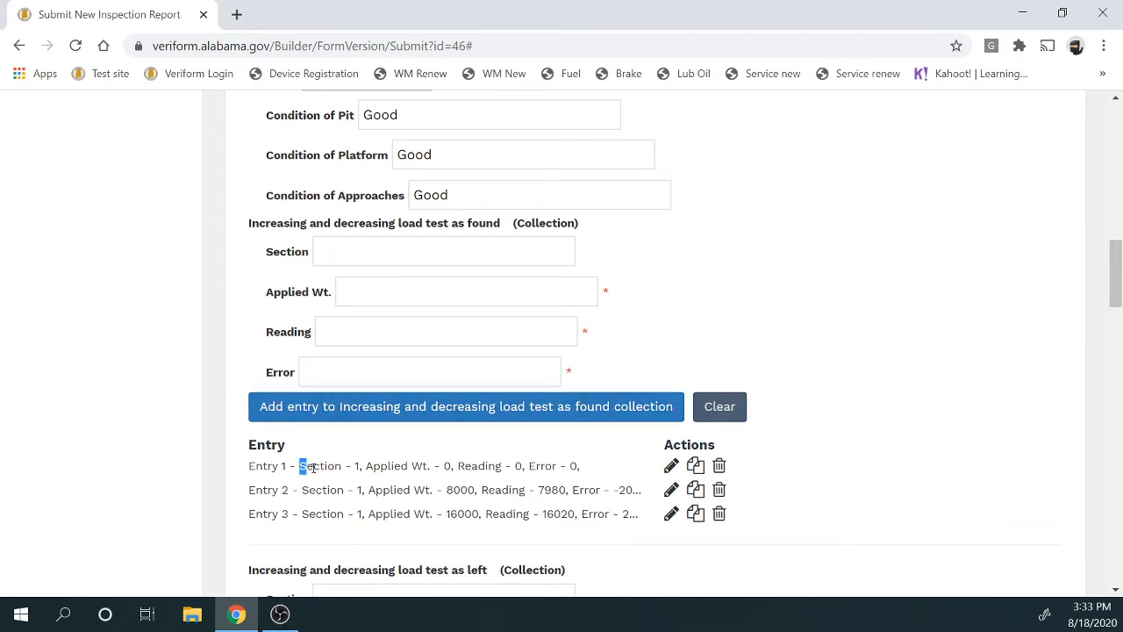
pyautogui.moveTo(301, 466); pyautogui.dragTo(604, 524)
pyautogui.click(599, 532)
# Add as-found Entry 4: Section 1, 24000 applied, 24000 reading, 0 error
pyautogui.click(417, 251)
pyautogui.write('1')
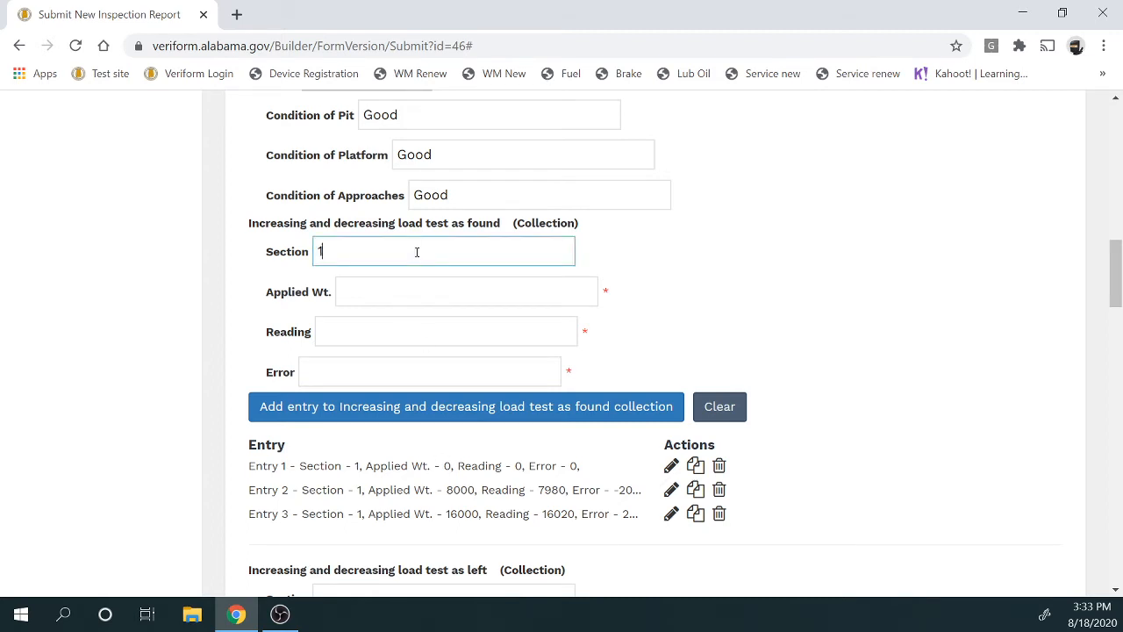
pyautogui.click(429, 297)
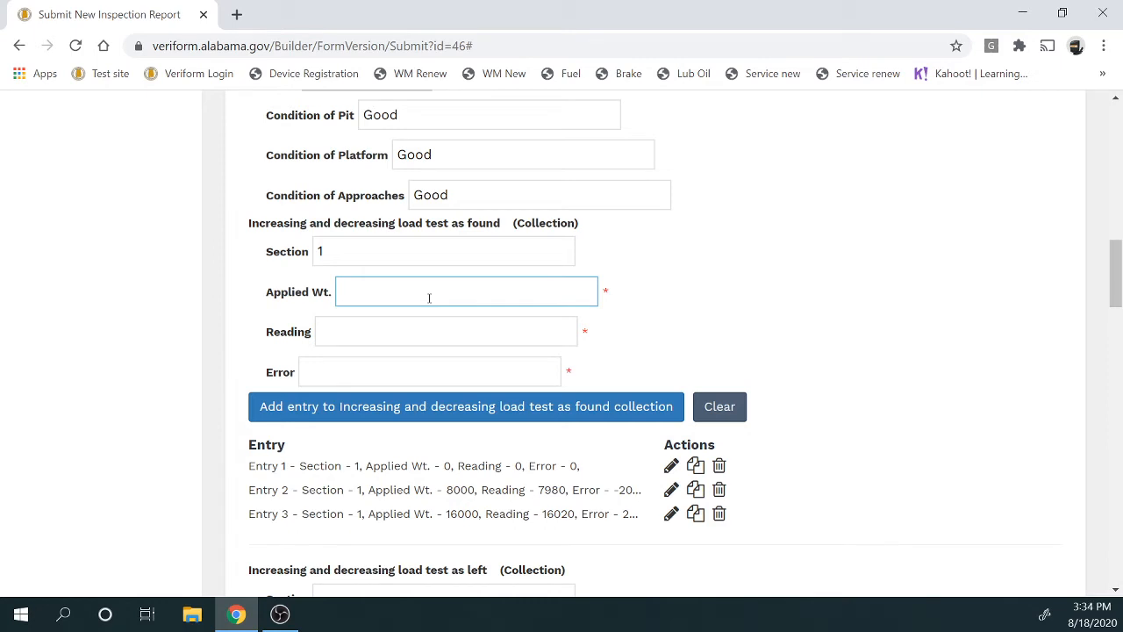
pyautogui.write('24000')
pyautogui.click(406, 323)
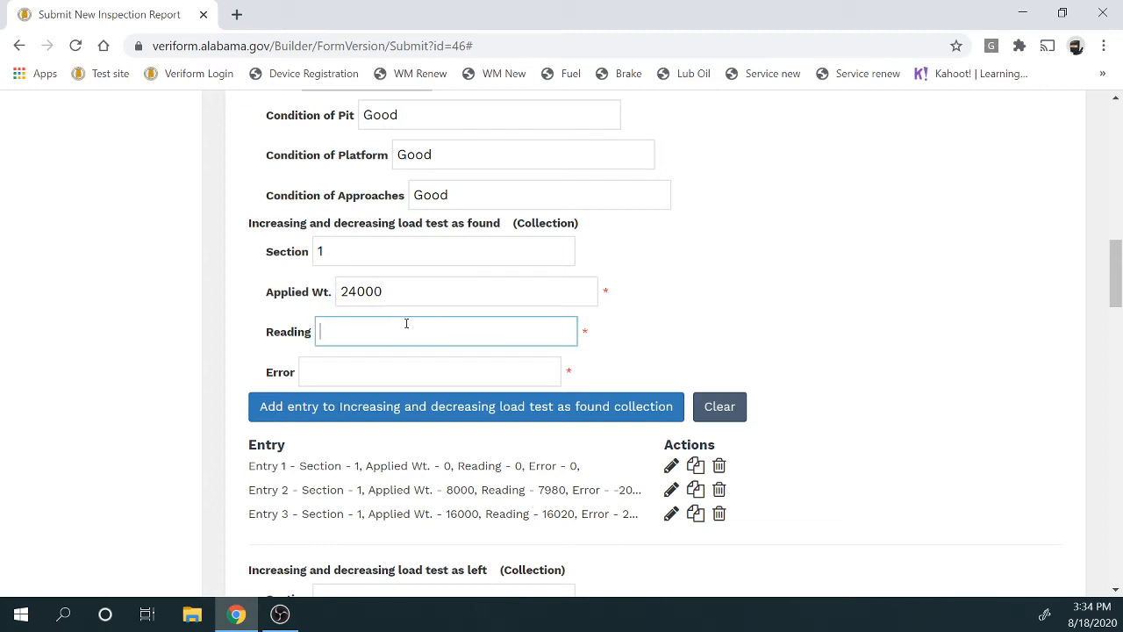
pyautogui.write('24000')
pyautogui.click(413, 366)
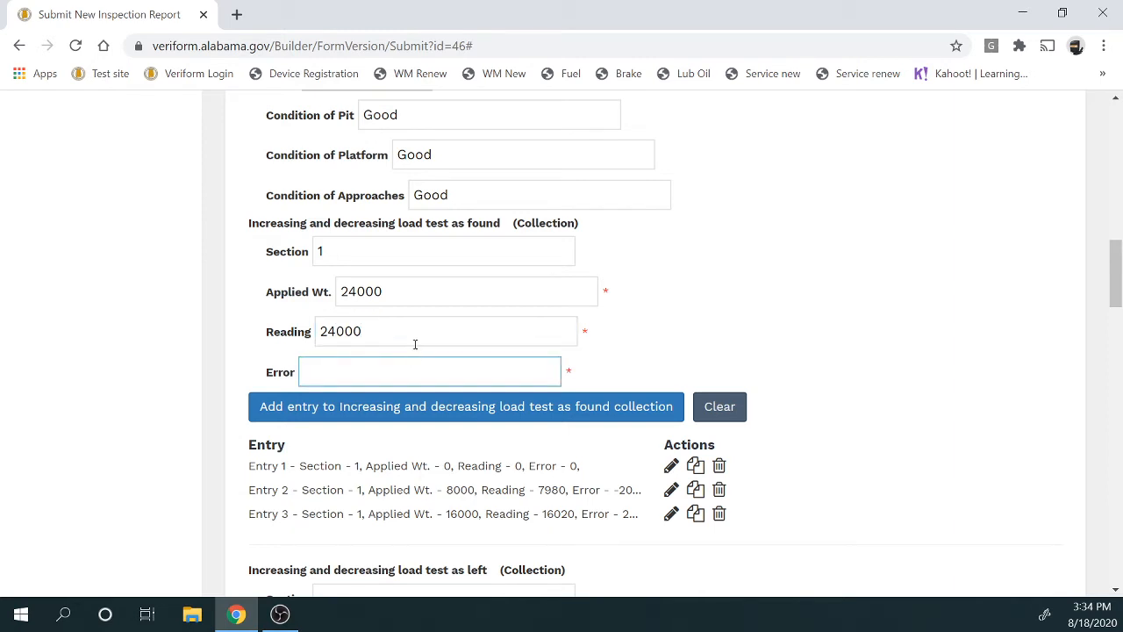
pyautogui.write('0')
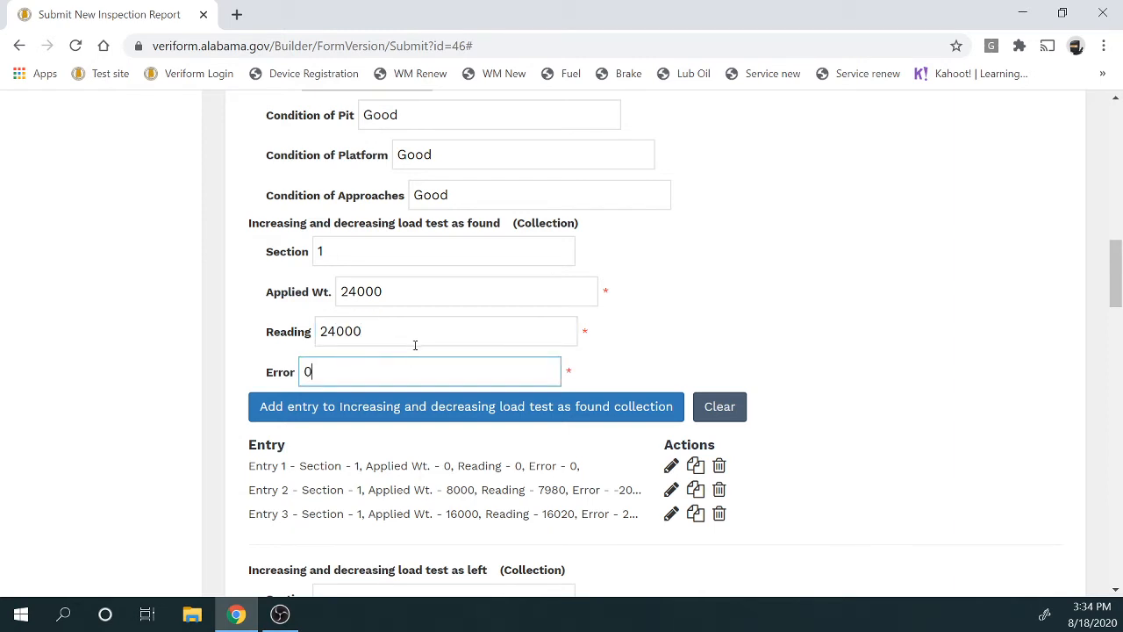
pyautogui.click(426, 408)
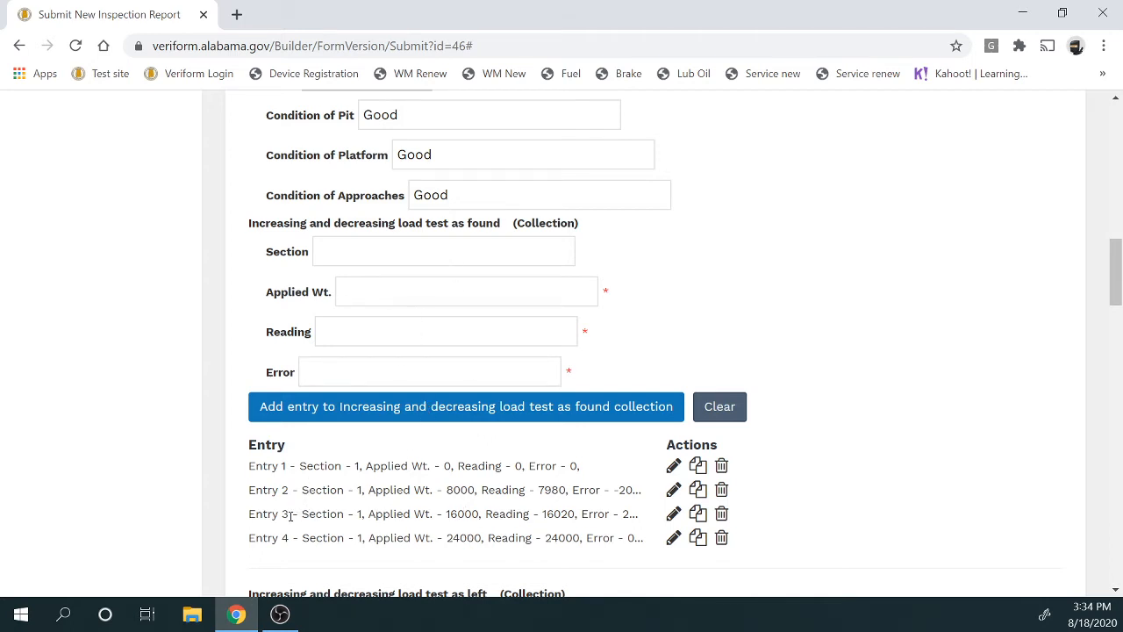
pyautogui.moveTo(307, 514); pyautogui.dragTo(531, 515)
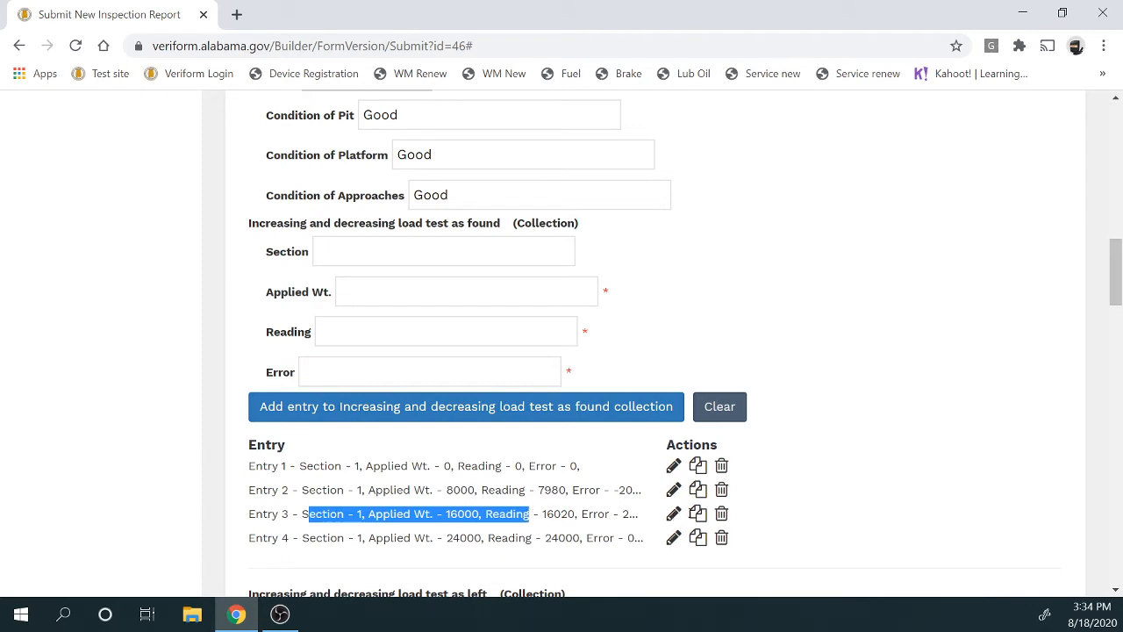
# Add a copy of Entry 3 (16000/16020/20), then a corrected 8000/8000/0 row from Entry 2
pyautogui.click(703, 520)
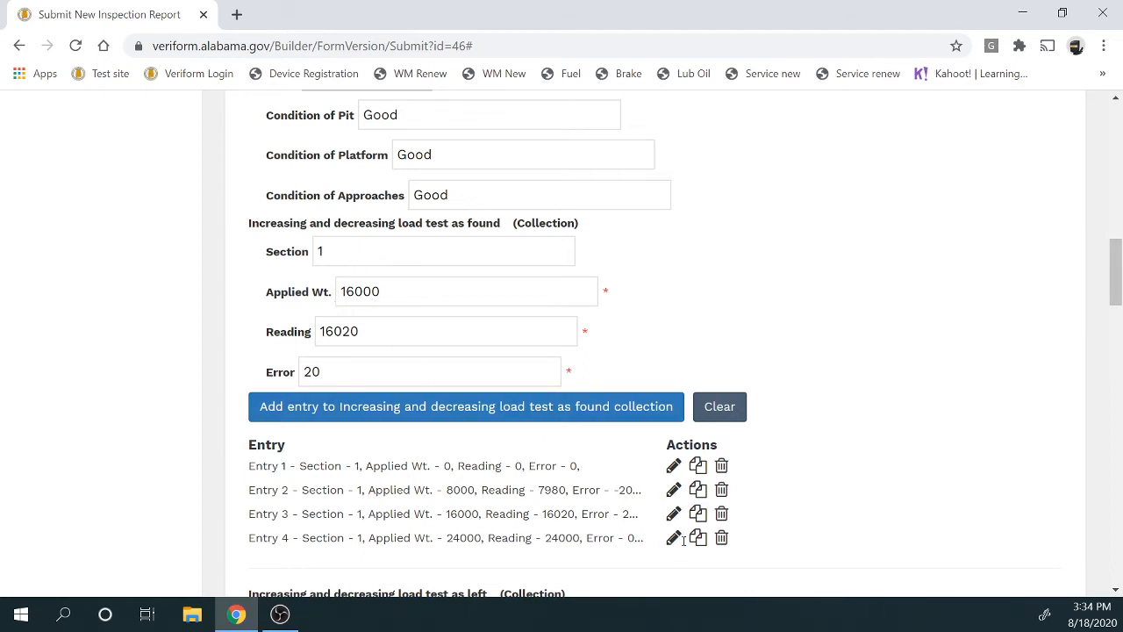
pyautogui.click(371, 407)
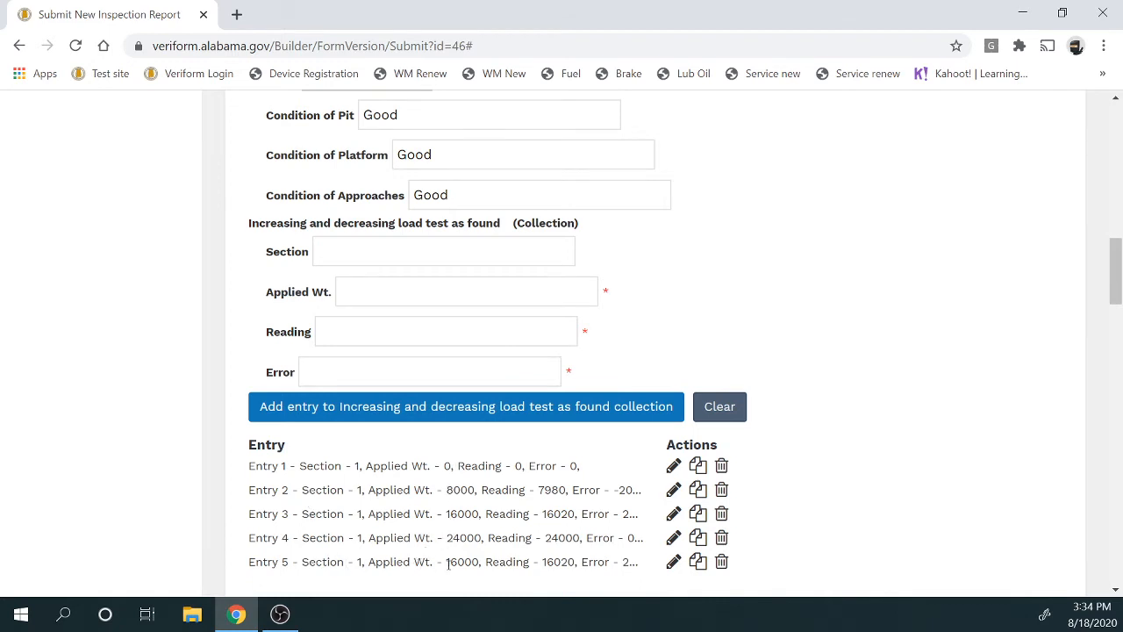
pyautogui.click(699, 492)
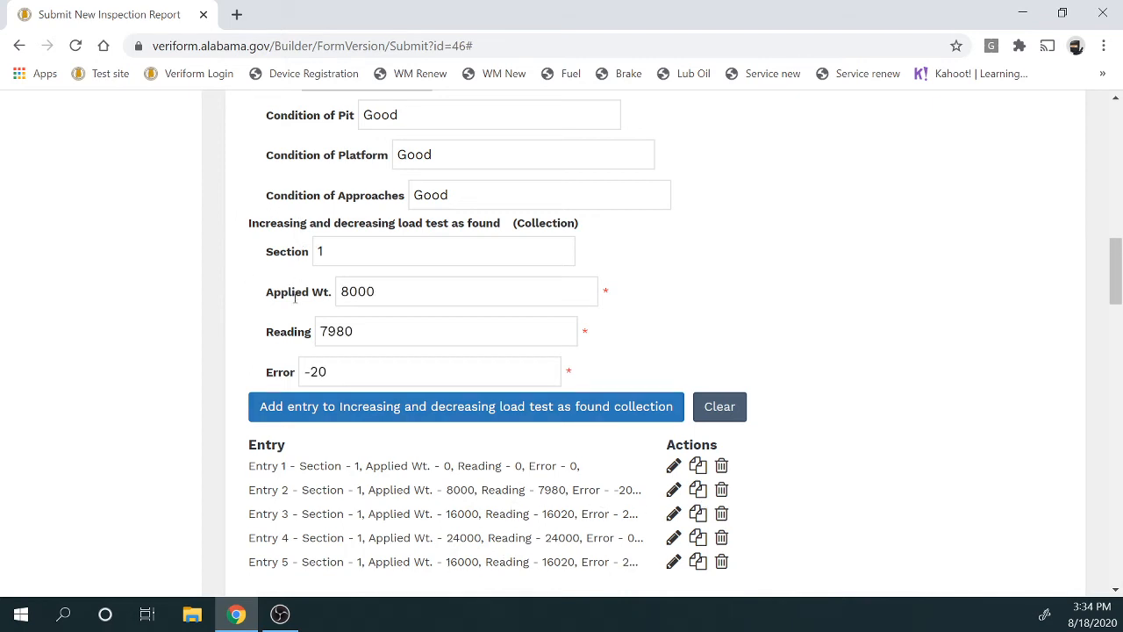
pyautogui.click(361, 342)
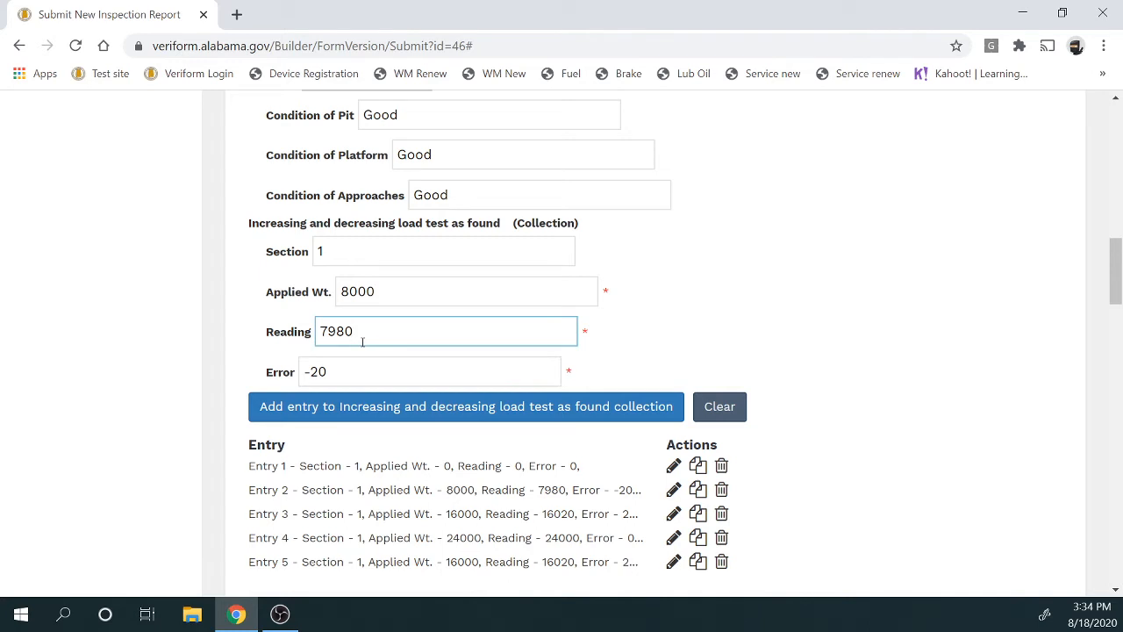
pyautogui.press('BackSpace')
pyautogui.press('BackSpace')
pyautogui.press('BackSpace')
pyautogui.press('BackSpace')
pyautogui.write('8000')
pyautogui.click(376, 365)
pyautogui.press('BackSpace')
pyautogui.press('BackSpace')
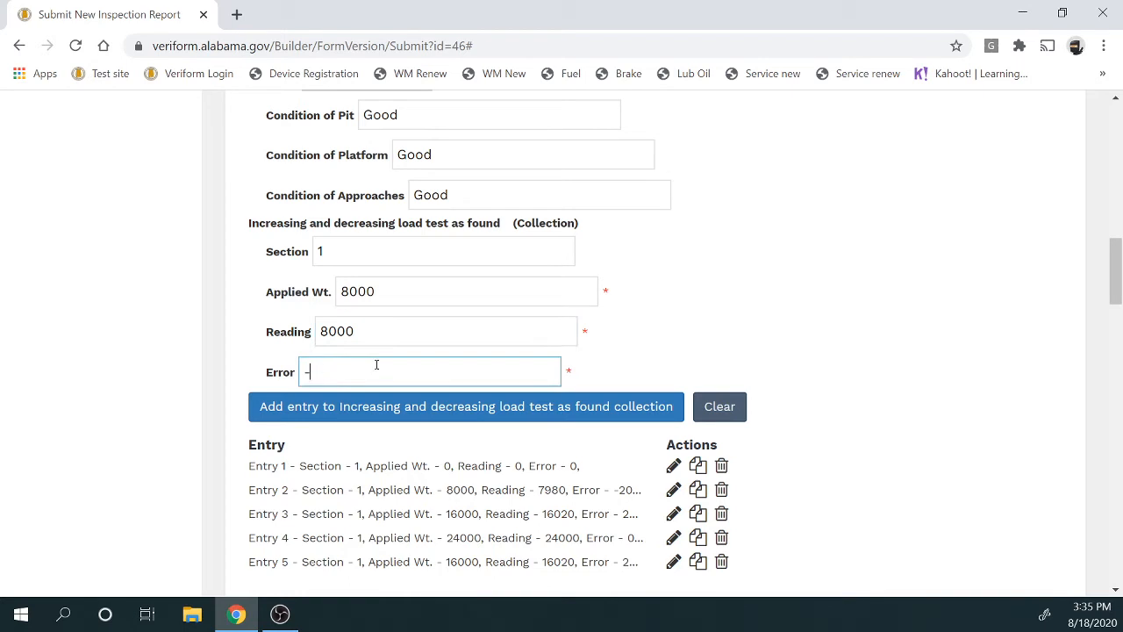
pyautogui.press('BackSpace')
pyautogui.write('0')
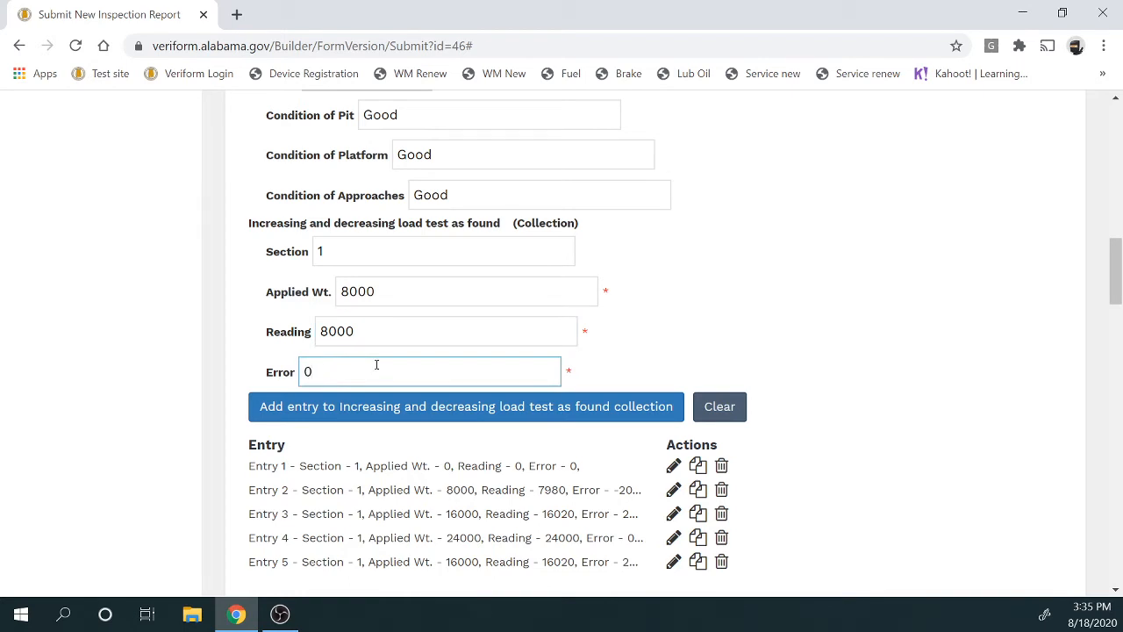
pyautogui.click(394, 409)
# Load Entry 1's zero-weight values into the form for another entry
pyautogui.scroll(-2, 702, 461)
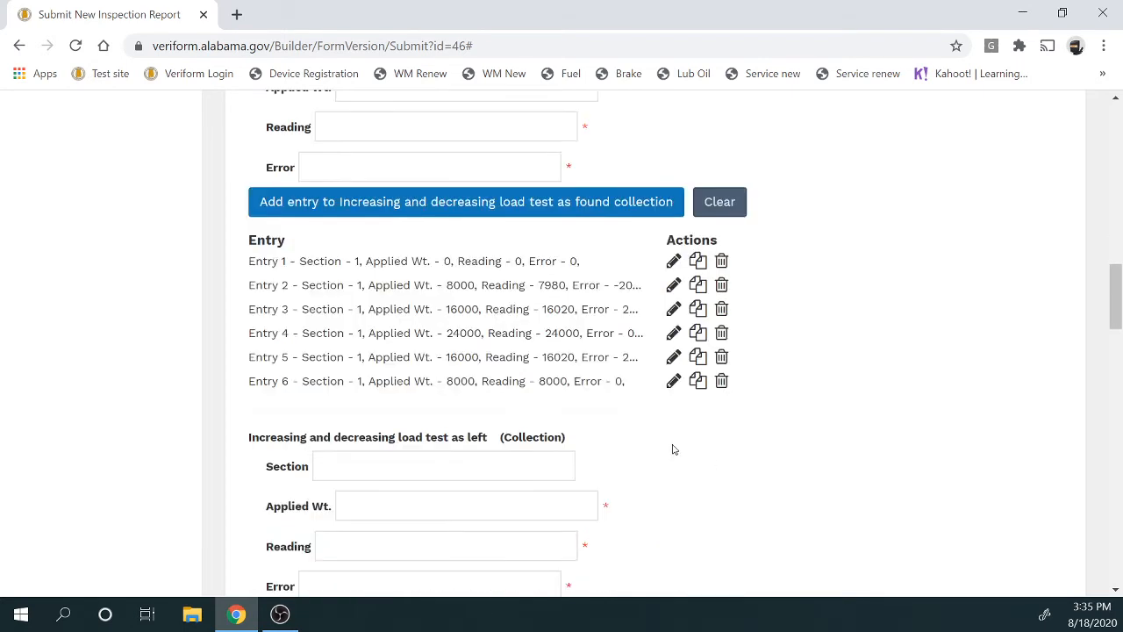
pyautogui.click(698, 261)
pyautogui.scroll(4, 654, 307)
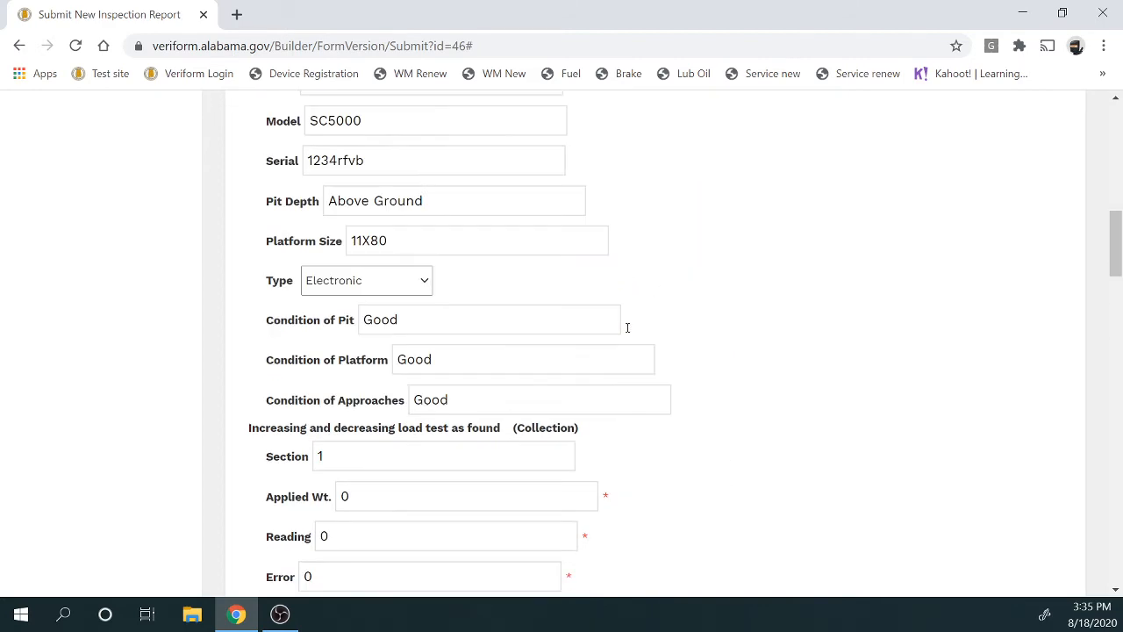
pyautogui.scroll(-2, 626, 325)
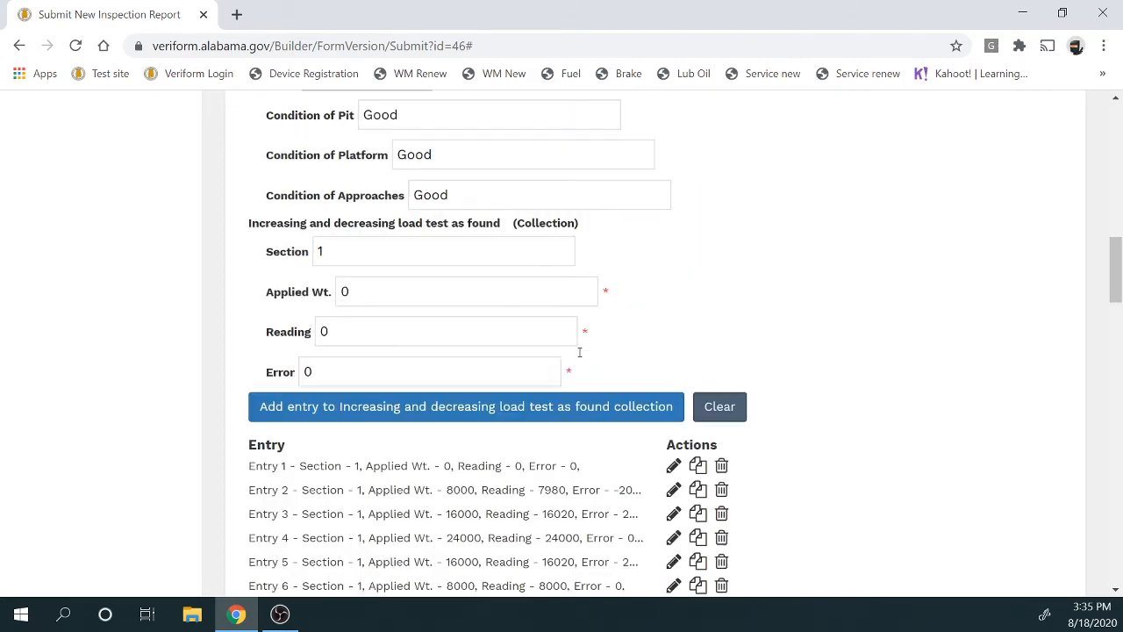
pyautogui.click(452, 413)
pyautogui.scroll(-2, 449, 408)
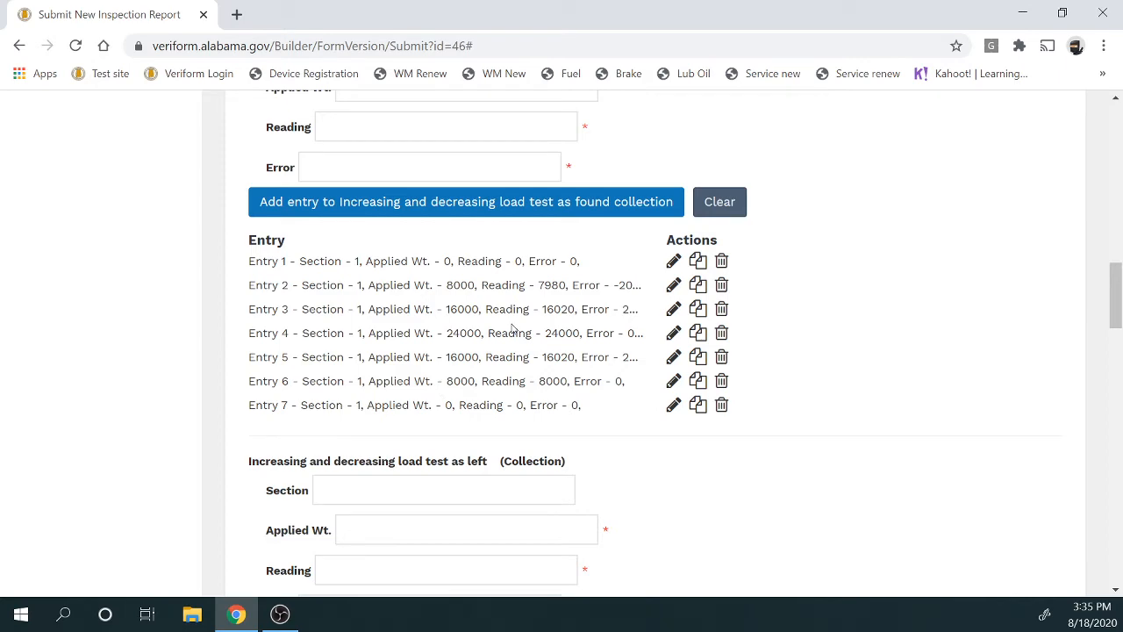
pyautogui.scroll(-2, 514, 328)
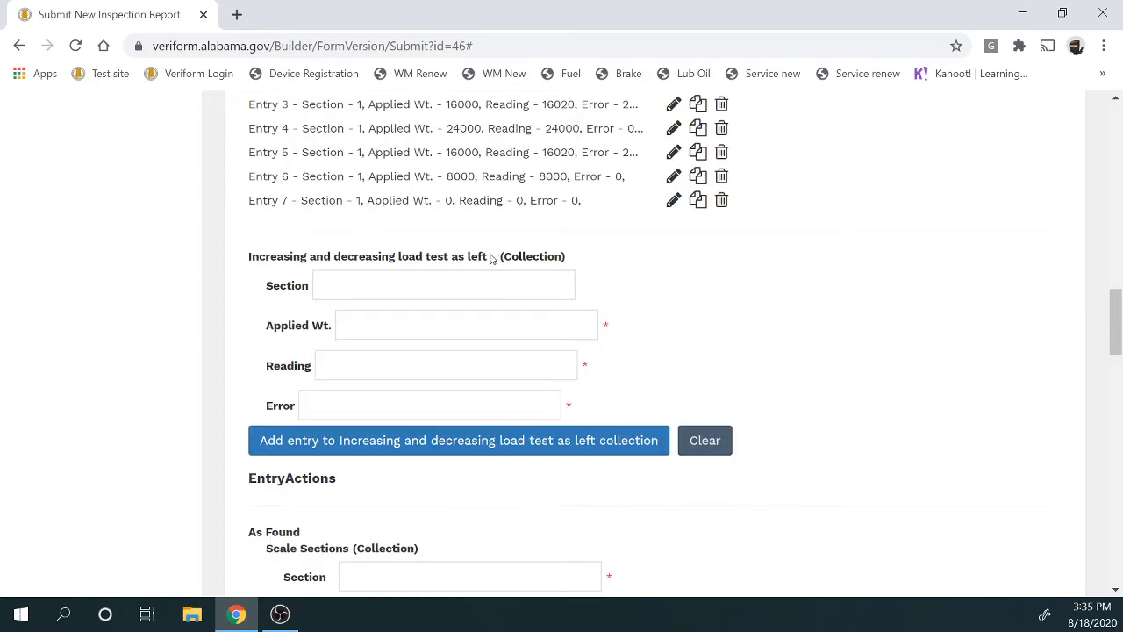
pyautogui.moveTo(489, 255); pyautogui.dragTo(450, 257)
pyautogui.scroll(4, 462, 281)
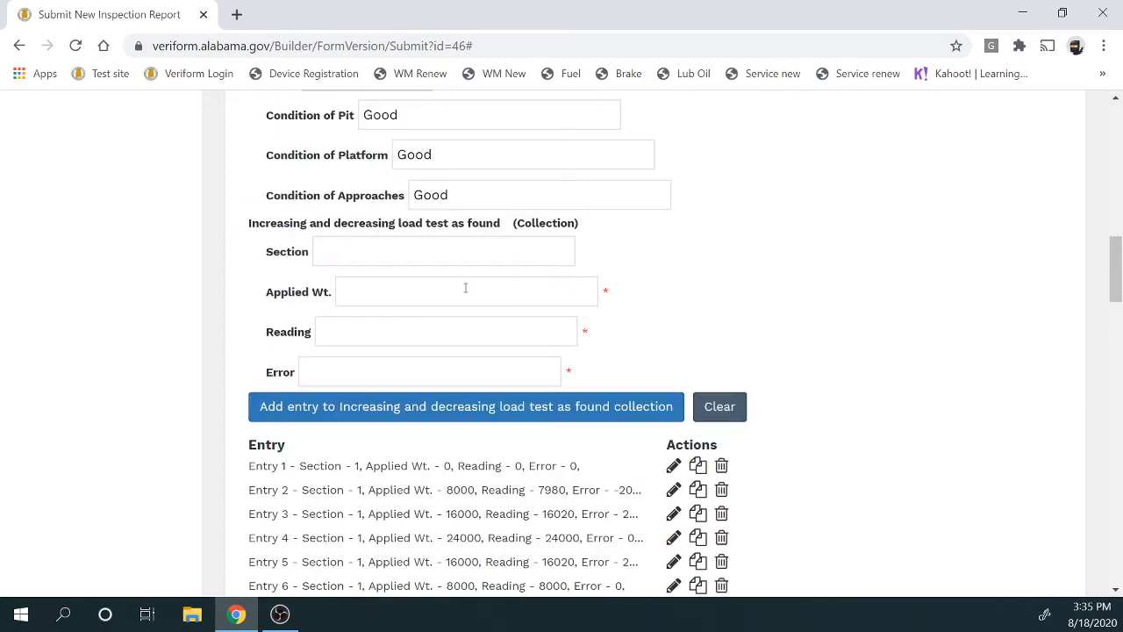
pyautogui.moveTo(502, 225); pyautogui.dragTo(451, 225)
pyautogui.scroll(-2, 441, 279)
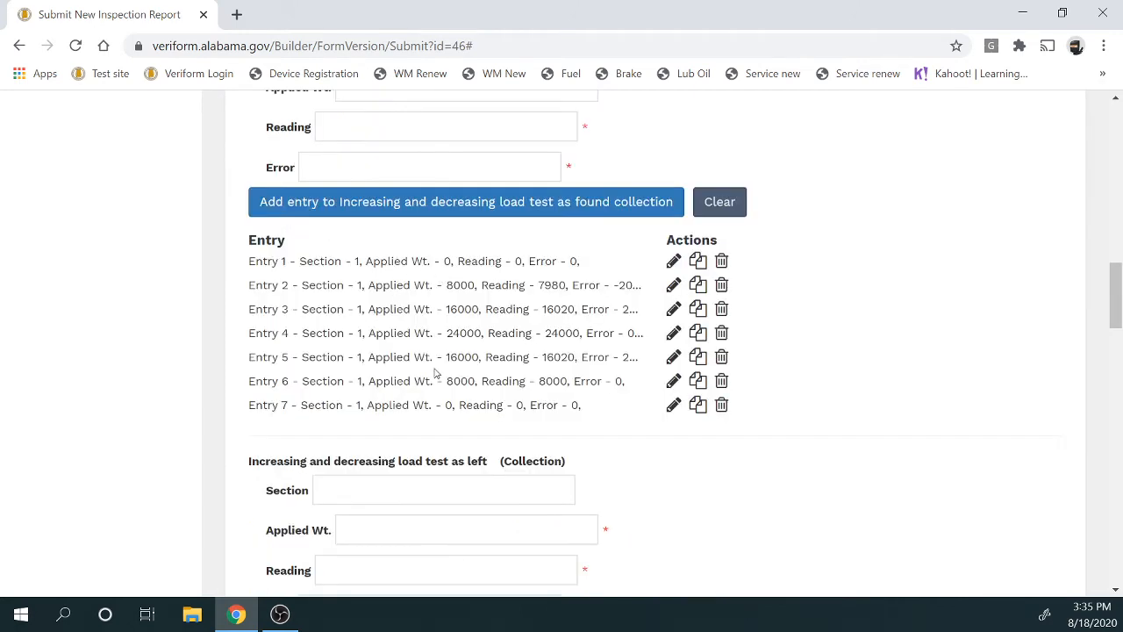
pyautogui.scroll(-2, 439, 371)
pyautogui.moveTo(485, 254); pyautogui.dragTo(460, 256)
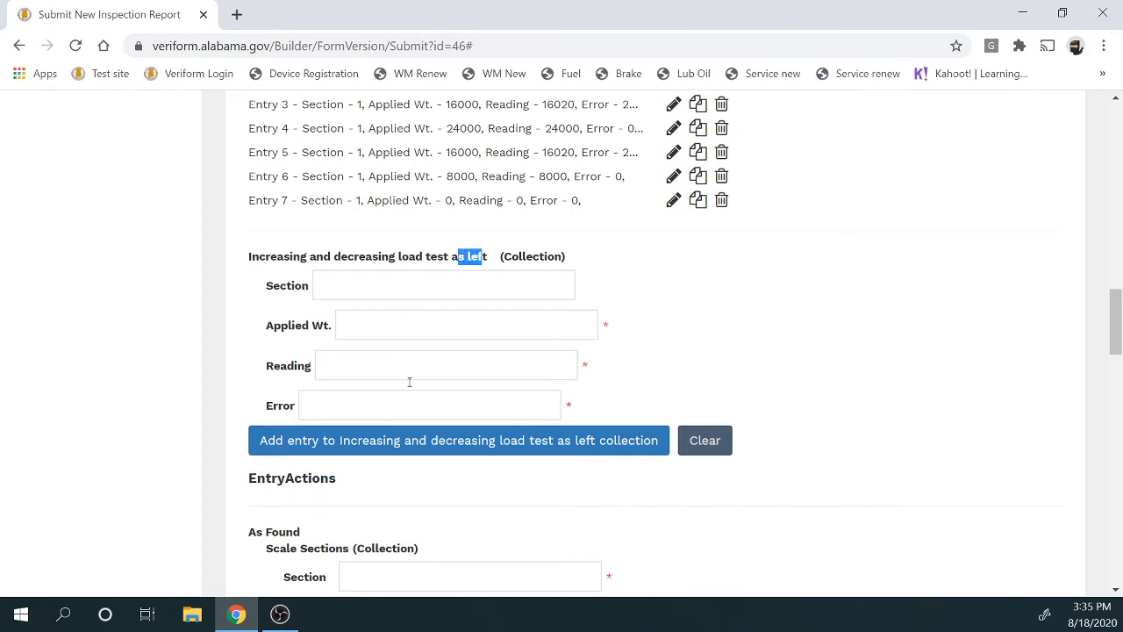
pyautogui.scroll(2, 409, 386)
pyautogui.scroll(-2, 402, 245)
# Add an as-left Section 1 entry at 0 applied, 0 reading, error 0
pyautogui.click(503, 296)
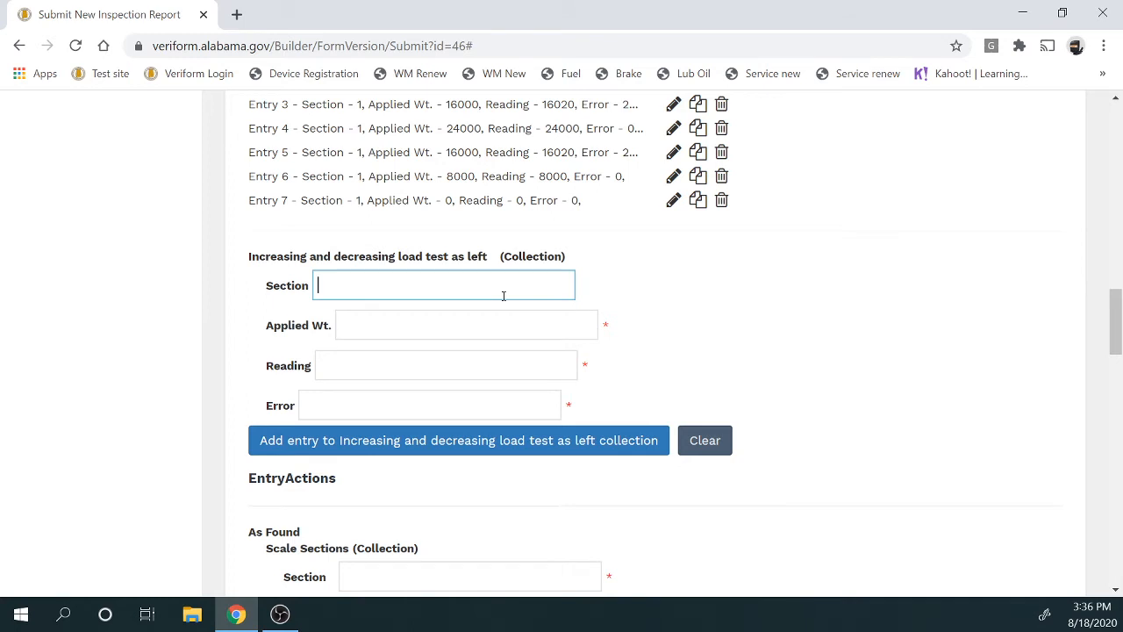
pyautogui.write('1')
pyautogui.click(472, 330)
pyautogui.write('0')
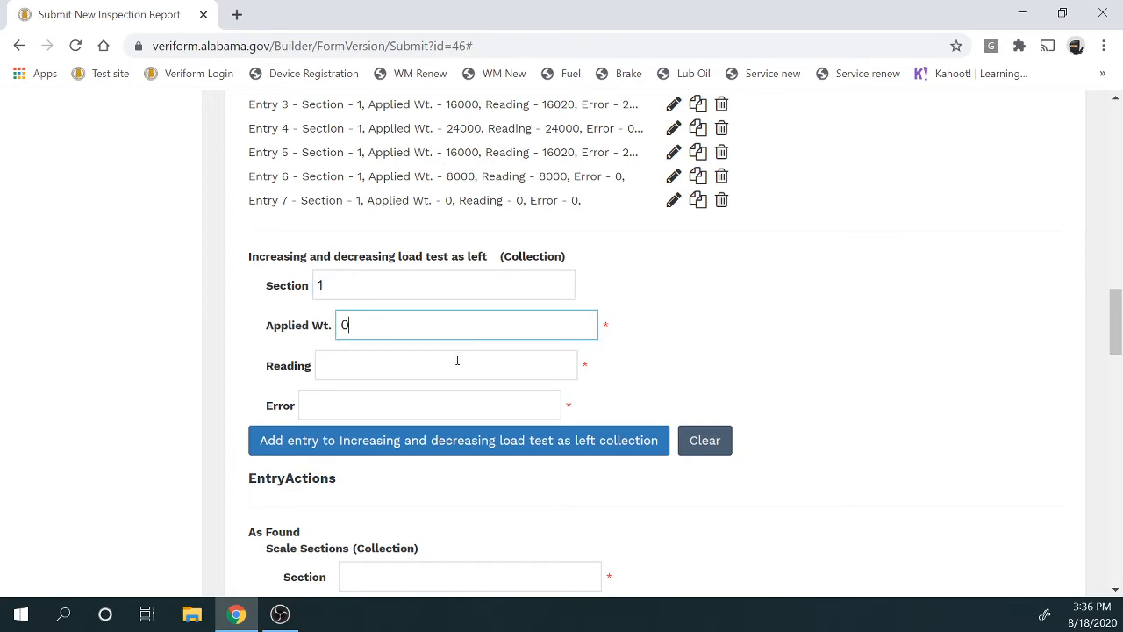
pyautogui.click(458, 362)
pyautogui.write('0')
pyautogui.click(453, 412)
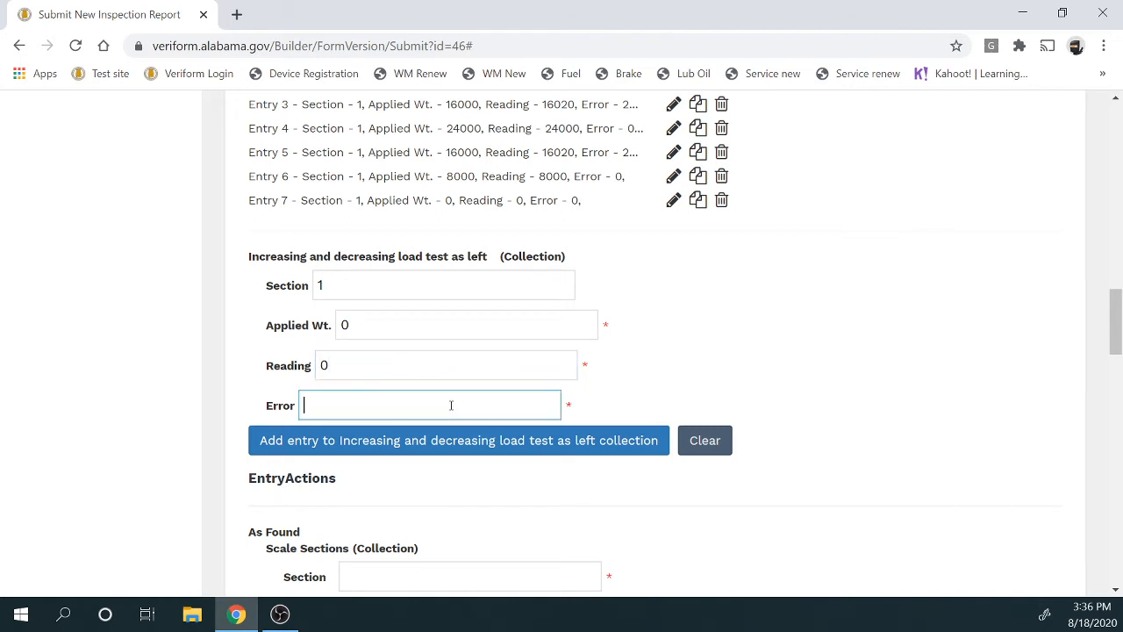
pyautogui.write('0')
pyautogui.click(460, 446)
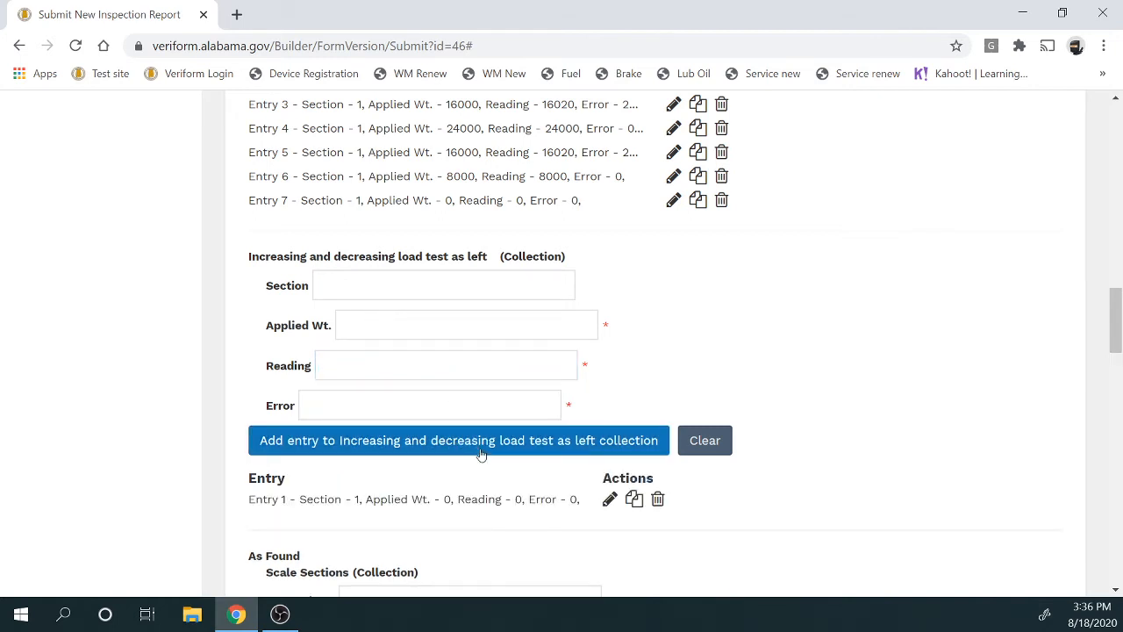
# Add an as-left Section 1 entry at 8000 applied, 8000 reading, error 0
pyautogui.click(367, 290)
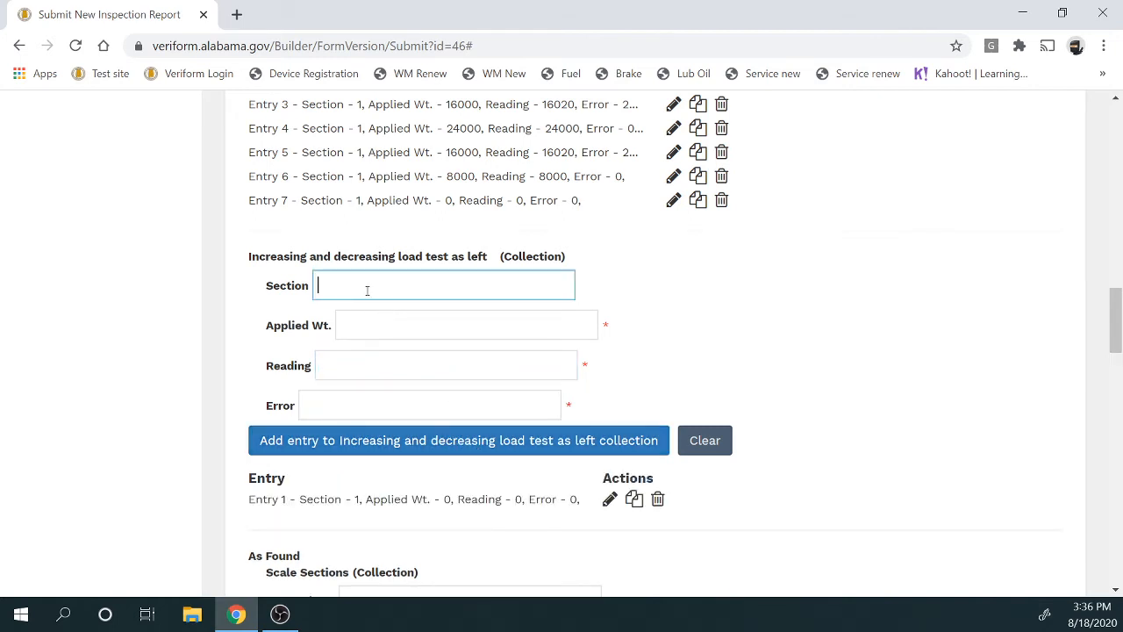
pyautogui.write('1')
pyautogui.click(369, 321)
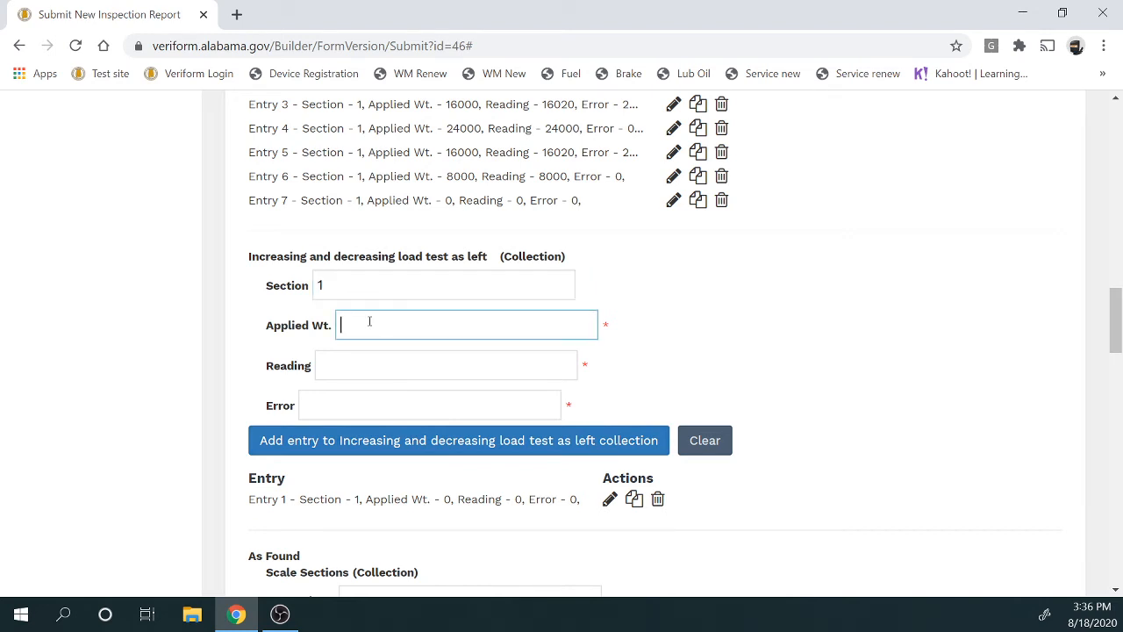
pyautogui.write('8000')
pyautogui.click(375, 354)
pyautogui.click(375, 358)
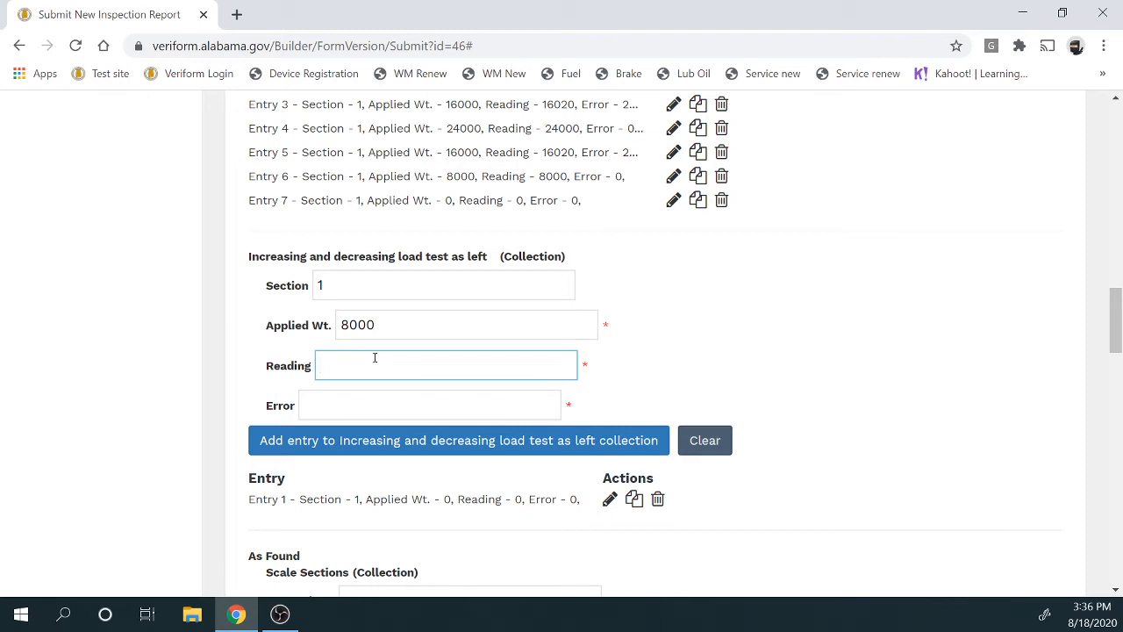
pyautogui.write('8000')
pyautogui.click(381, 395)
pyautogui.write('0')
pyautogui.click(401, 441)
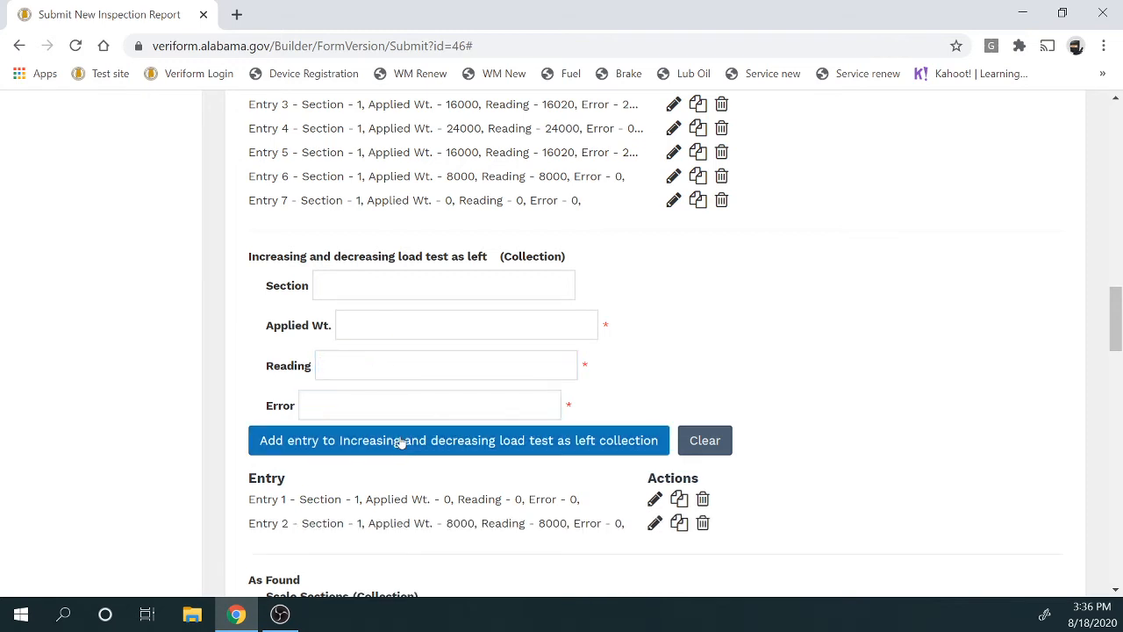
# Add an as-left Section 1 entry at 16000 applied, 16000 reading, error 0
pyautogui.click(391, 287)
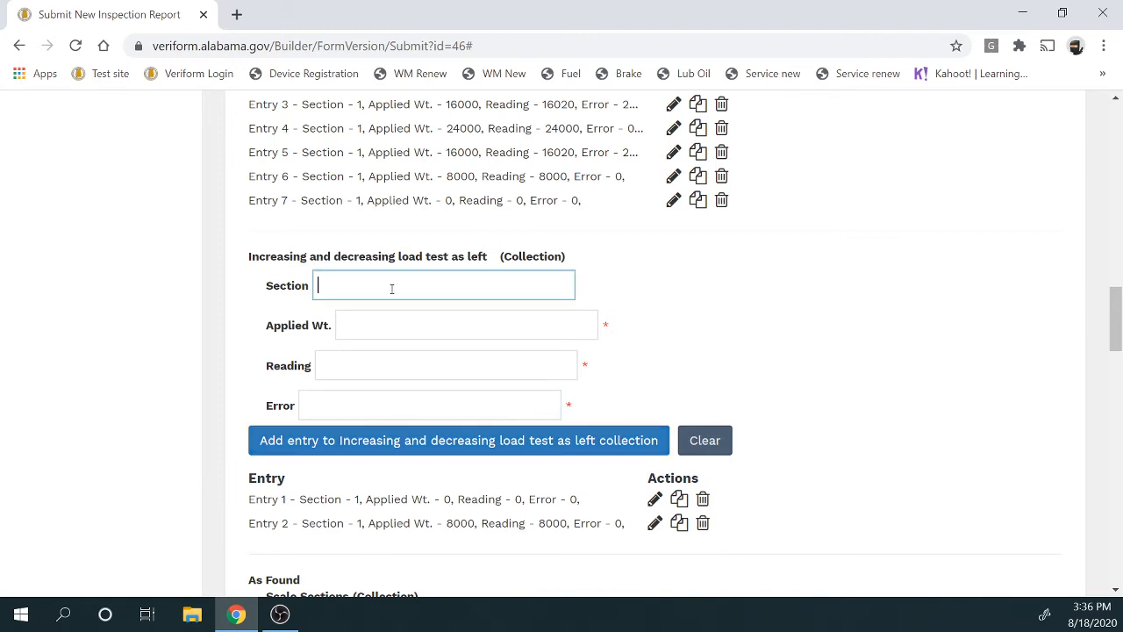
pyautogui.write('1')
pyautogui.click(391, 324)
pyautogui.write('1')
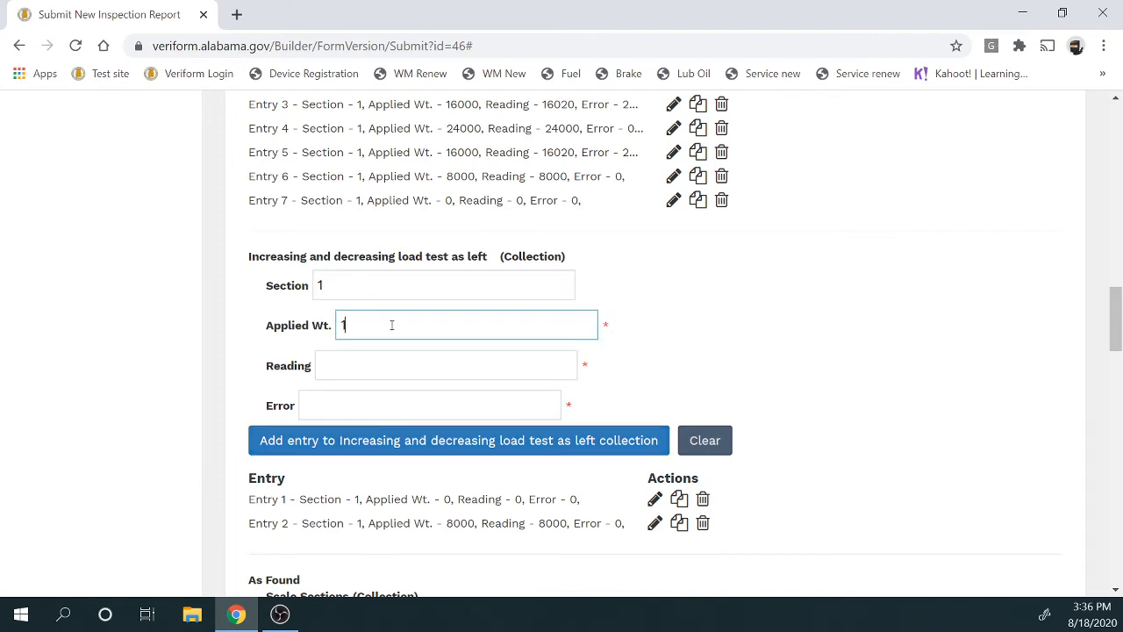
pyautogui.write('6000')
pyautogui.click(397, 353)
pyautogui.write('160')
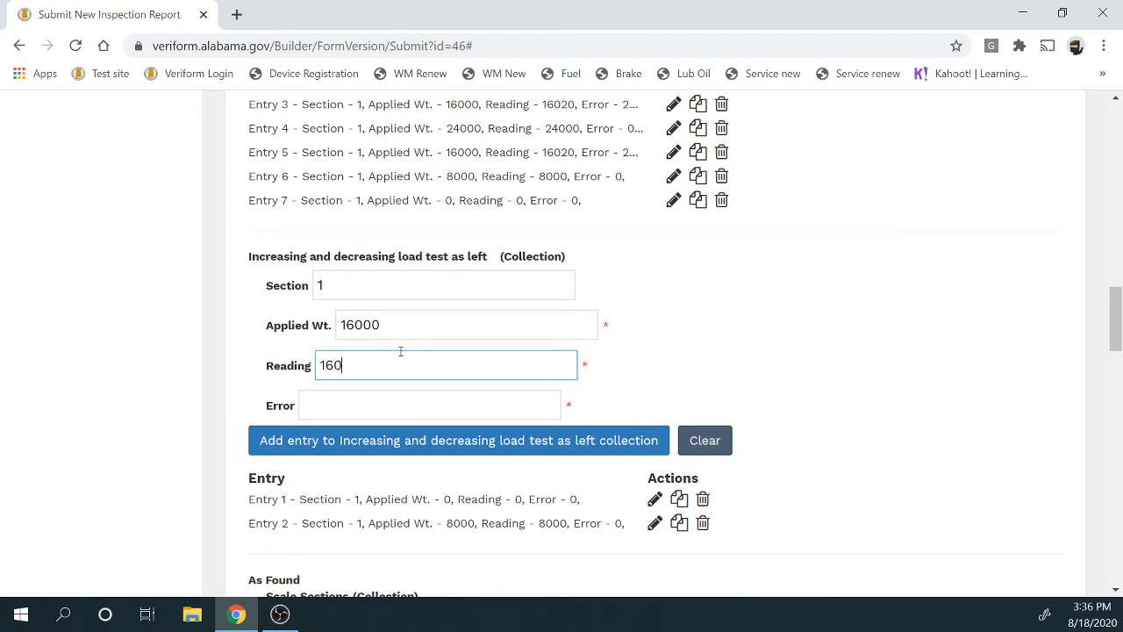
pyautogui.write('00')
pyautogui.click(396, 394)
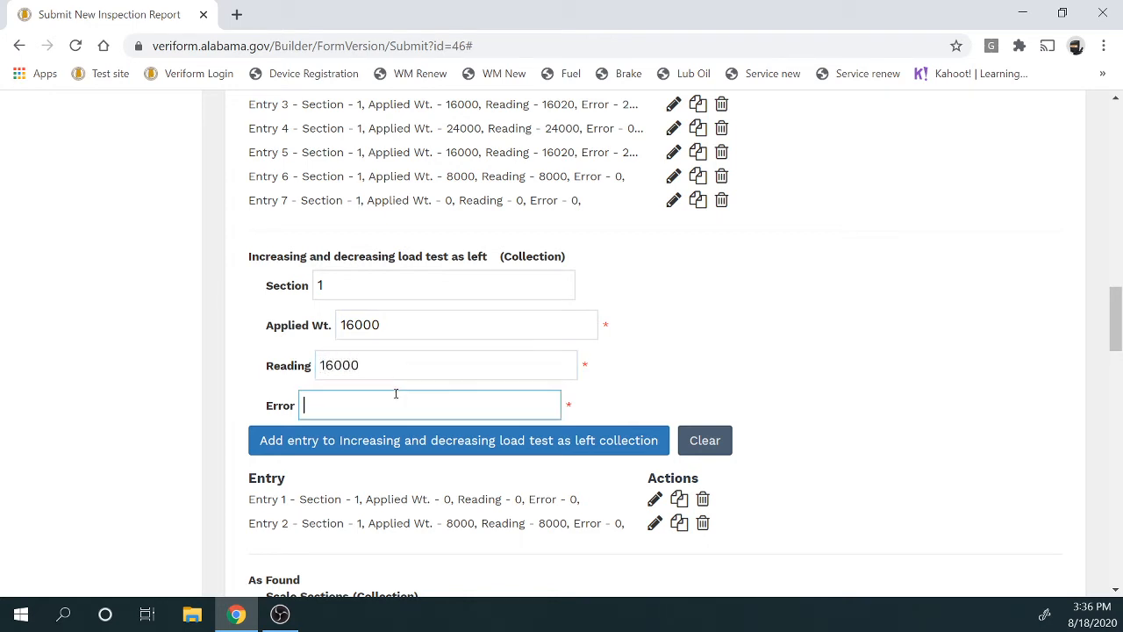
pyautogui.write('0')
pyautogui.click(398, 438)
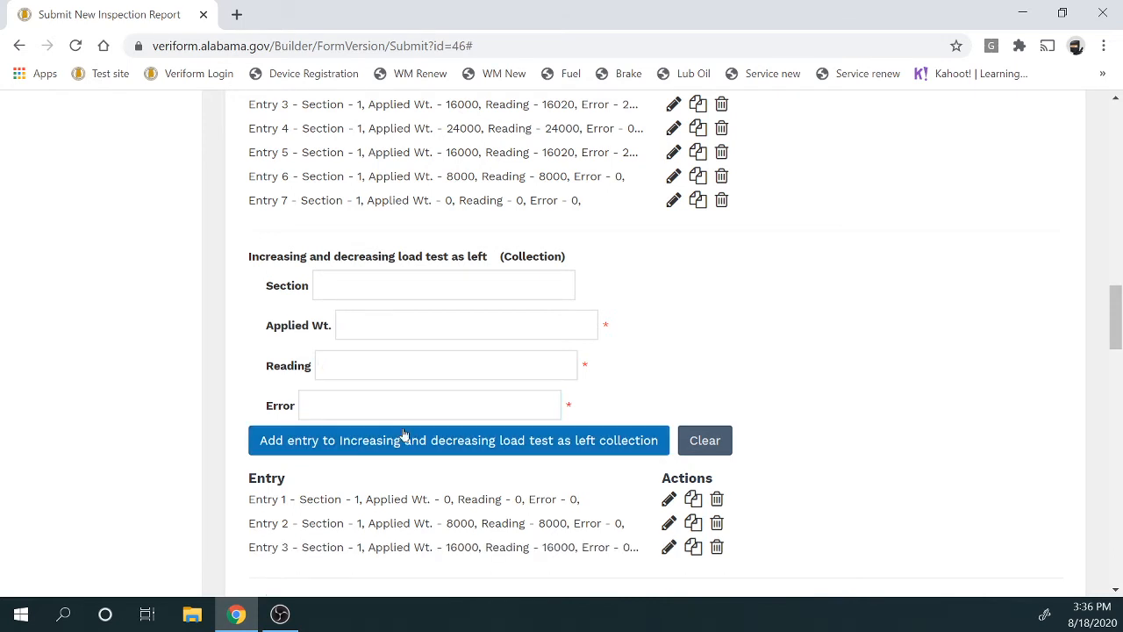
# Add an as-left Section 1 entry at 24000 applied, 24000 reading, error 0
pyautogui.click(402, 295)
pyautogui.write('1')
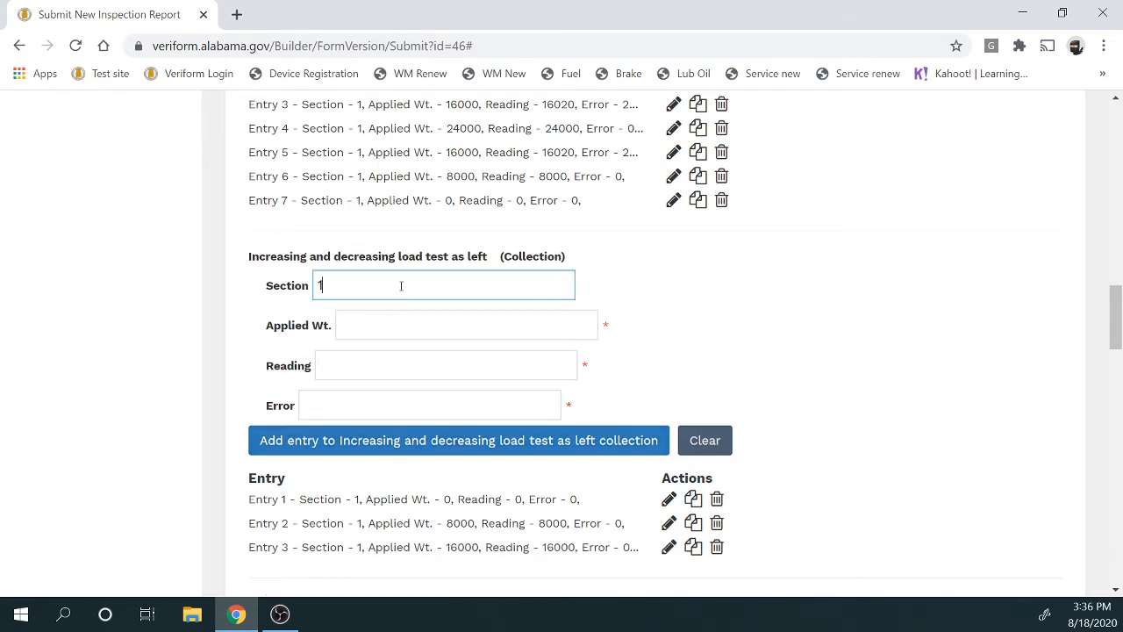
pyautogui.click(398, 325)
pyautogui.write('24000')
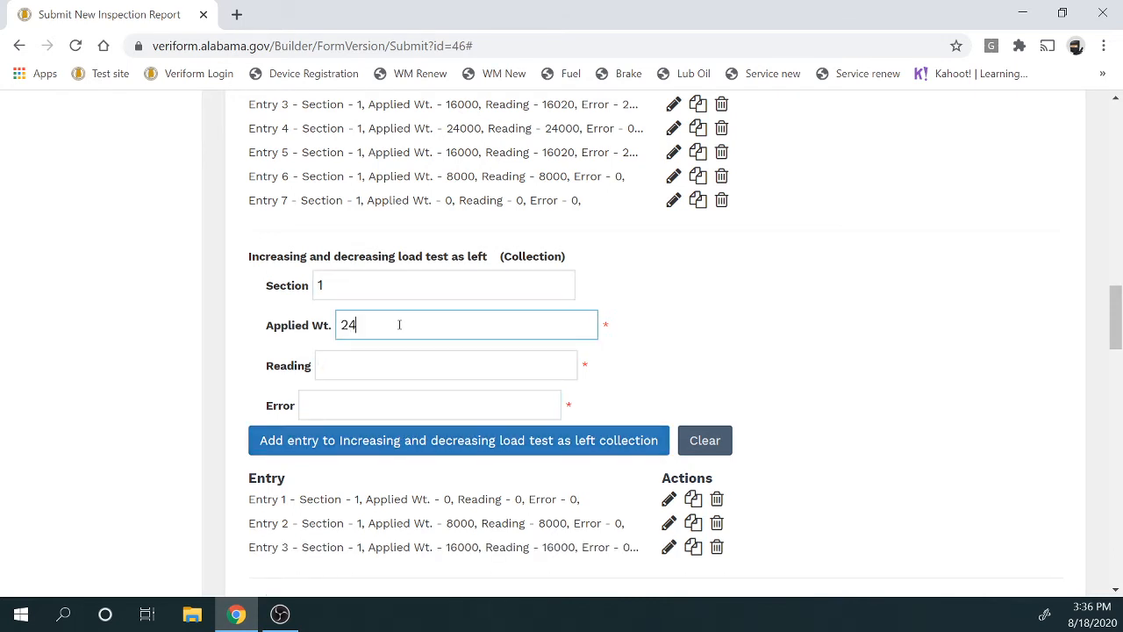
pyautogui.click(400, 364)
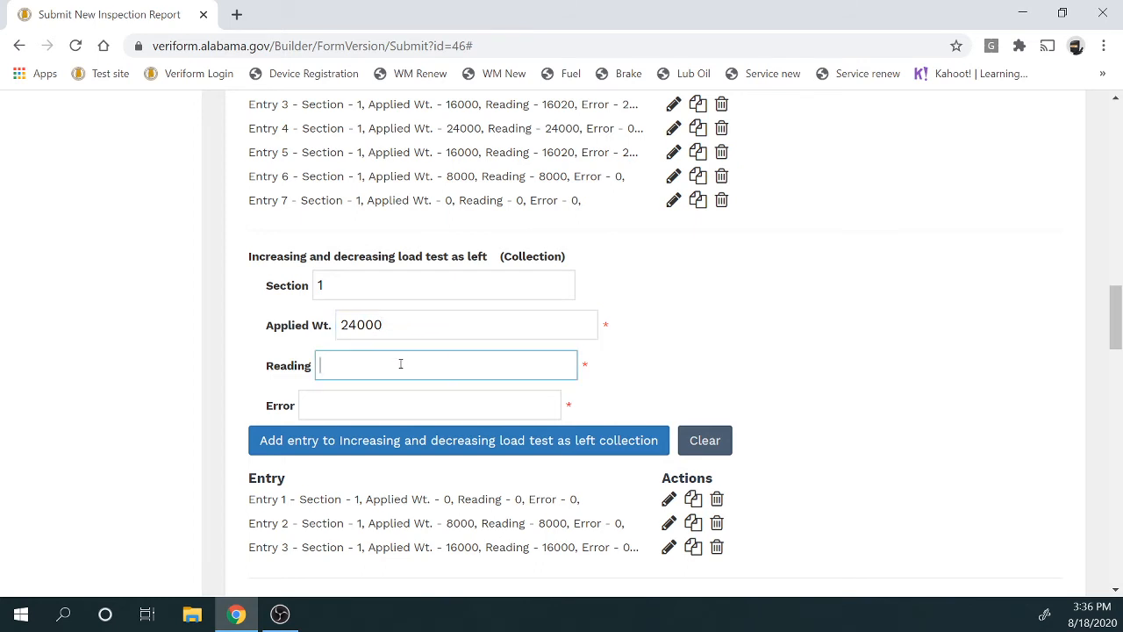
pyautogui.write('24000')
pyautogui.click(390, 400)
pyautogui.write('0')
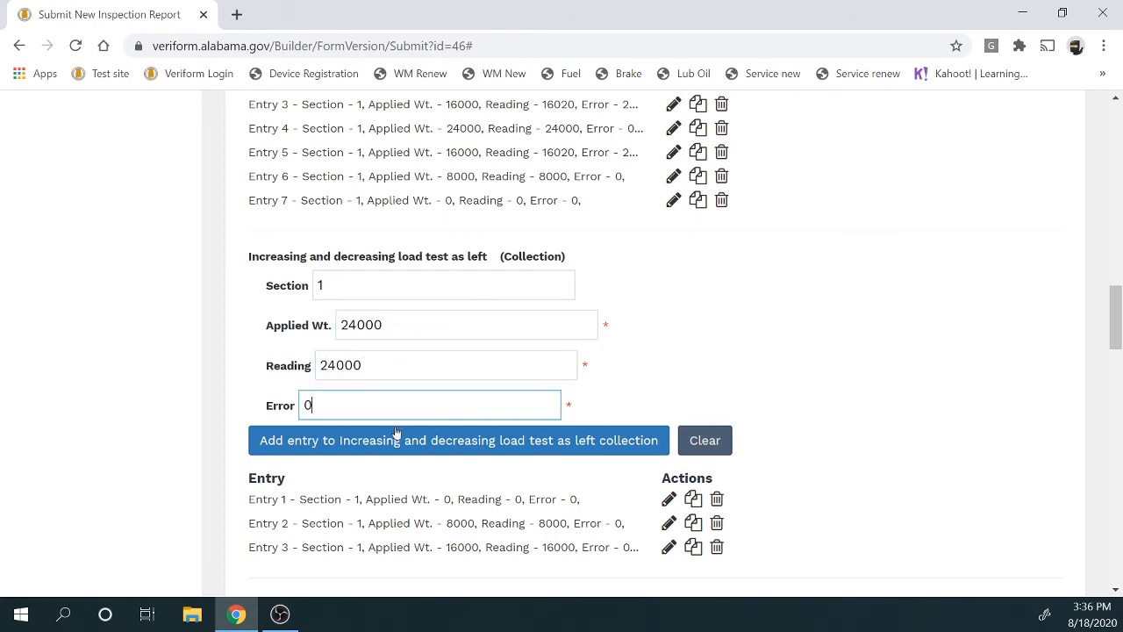
pyautogui.click(396, 439)
# Copy Entries 3, 2 and 1 to add decreasing as-left rows at 16000, 8000 and 0
pyautogui.scroll(-2, 401, 439)
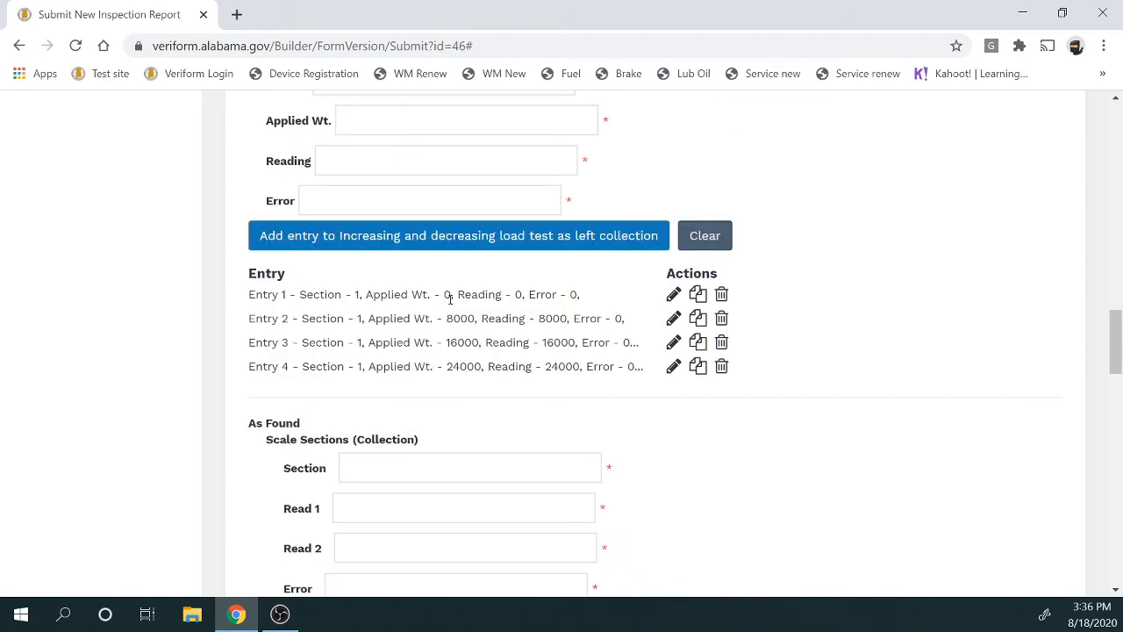
pyautogui.click(698, 344)
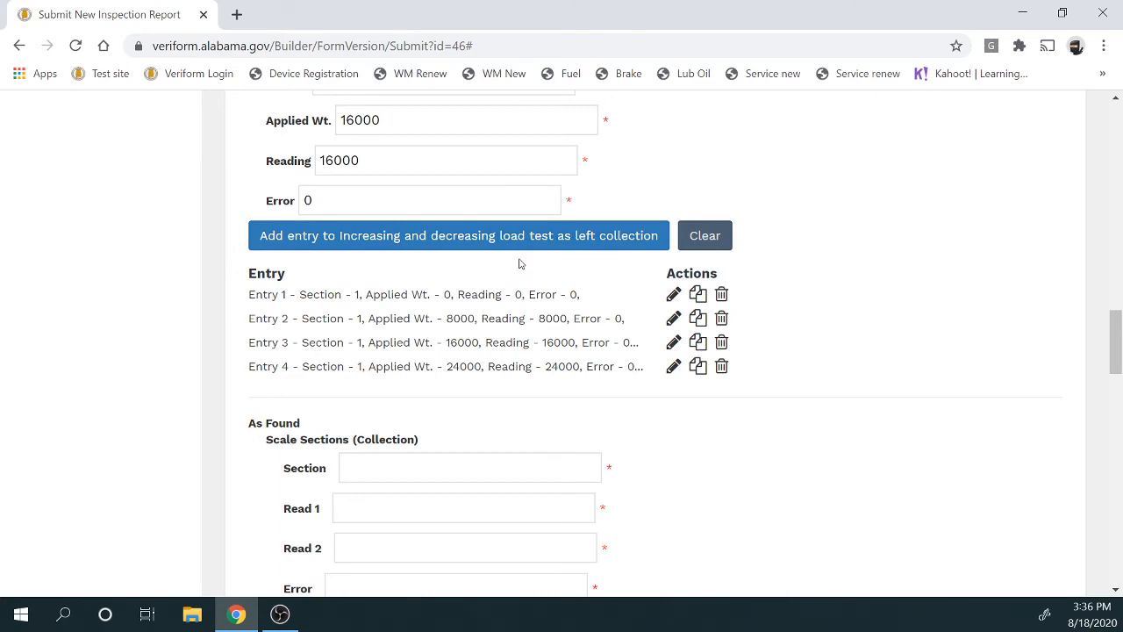
pyautogui.scroll(2, 518, 263)
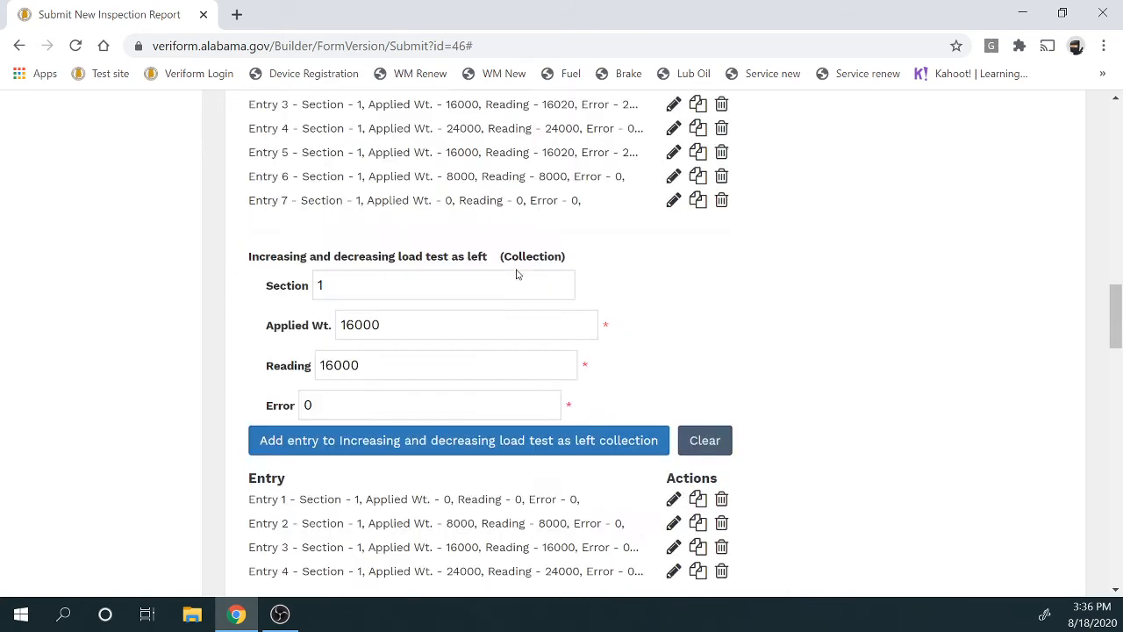
pyautogui.click(546, 441)
pyautogui.scroll(-2, 567, 431)
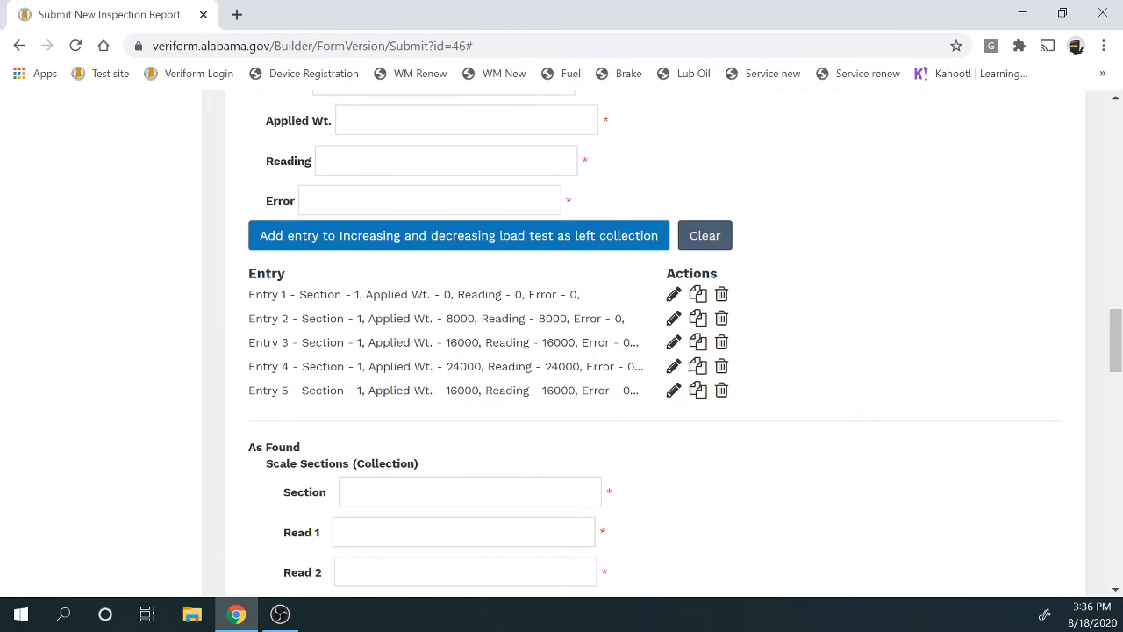
pyautogui.click(698, 320)
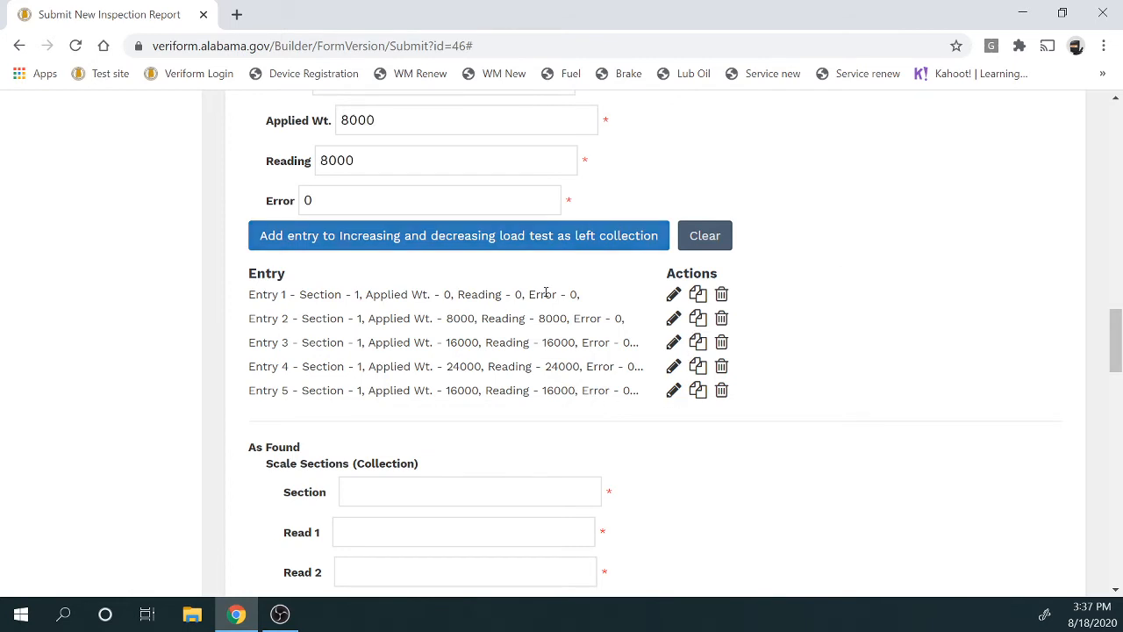
pyautogui.scroll(2, 544, 291)
pyautogui.click(488, 441)
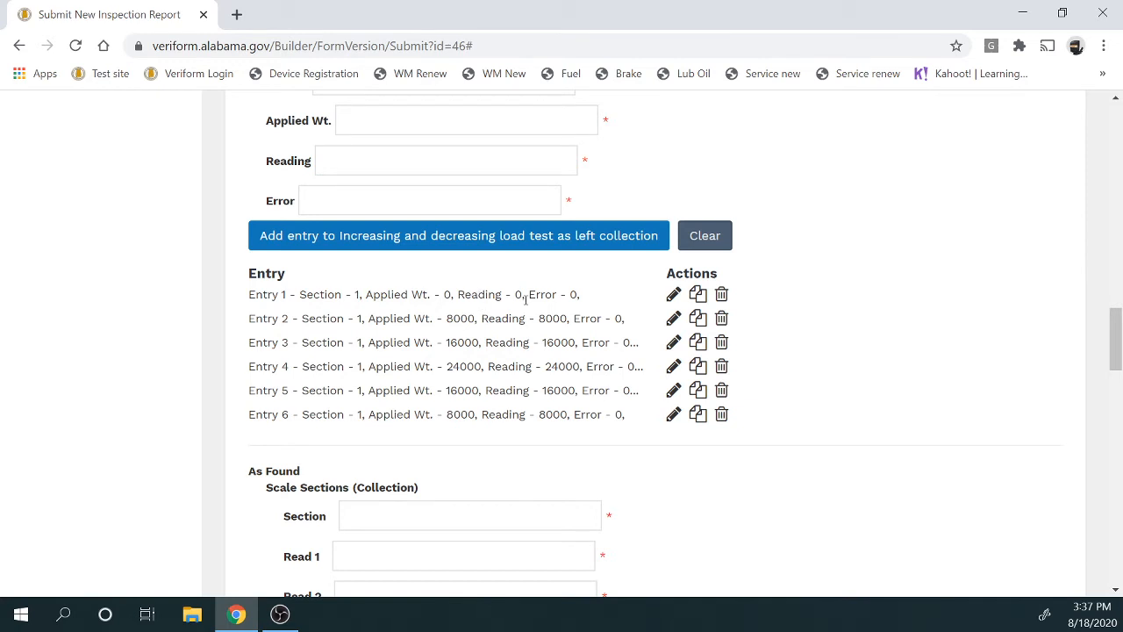
pyautogui.click(698, 297)
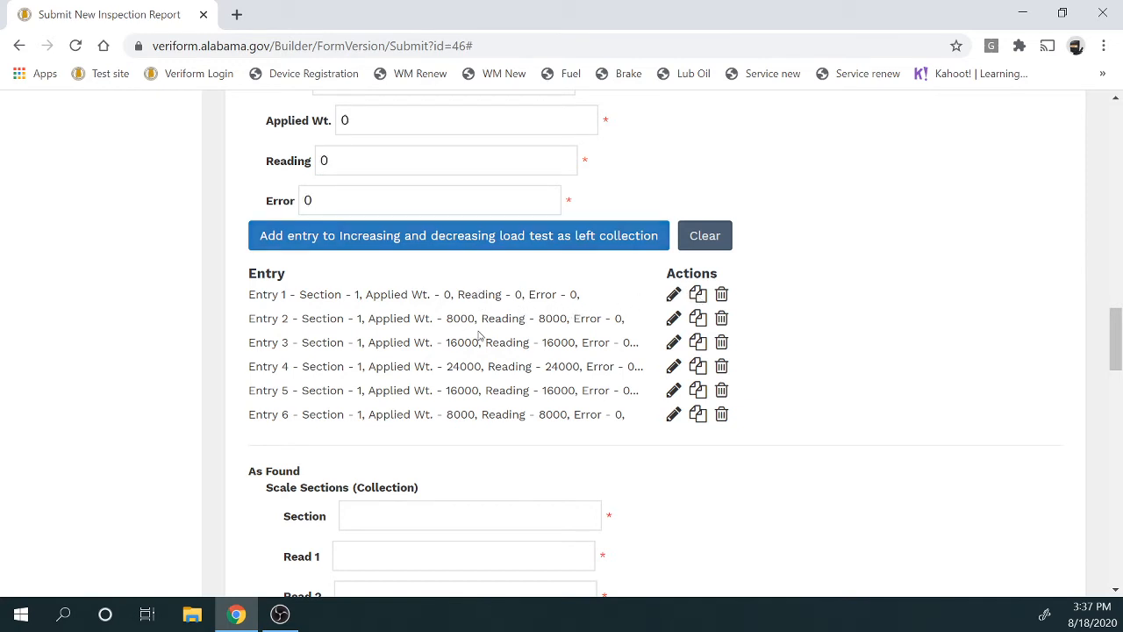
pyautogui.scroll(2, 453, 331)
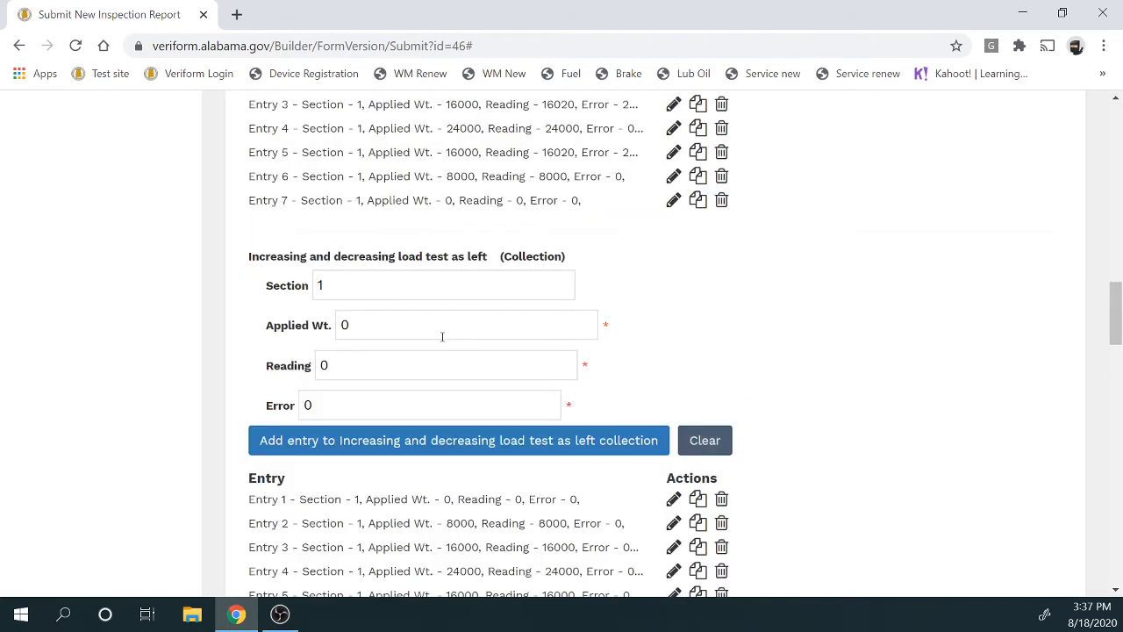
pyautogui.click(414, 441)
pyautogui.scroll(-2, 414, 442)
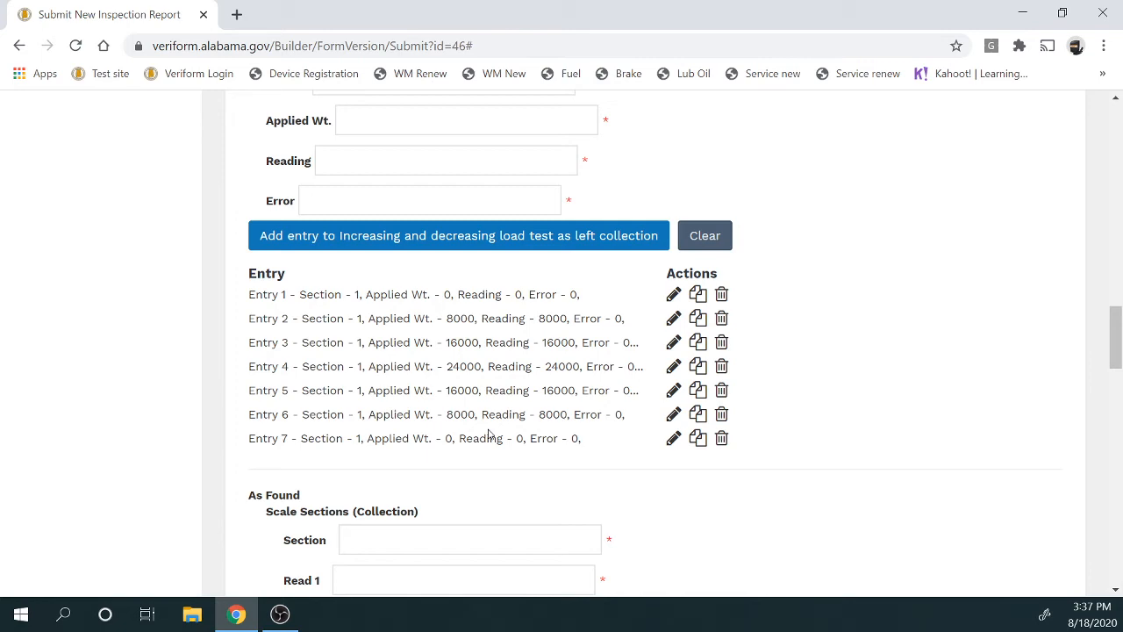
# Add As Found scale section 1 with Read 1 of 54000
pyautogui.scroll(-2, 489, 437)
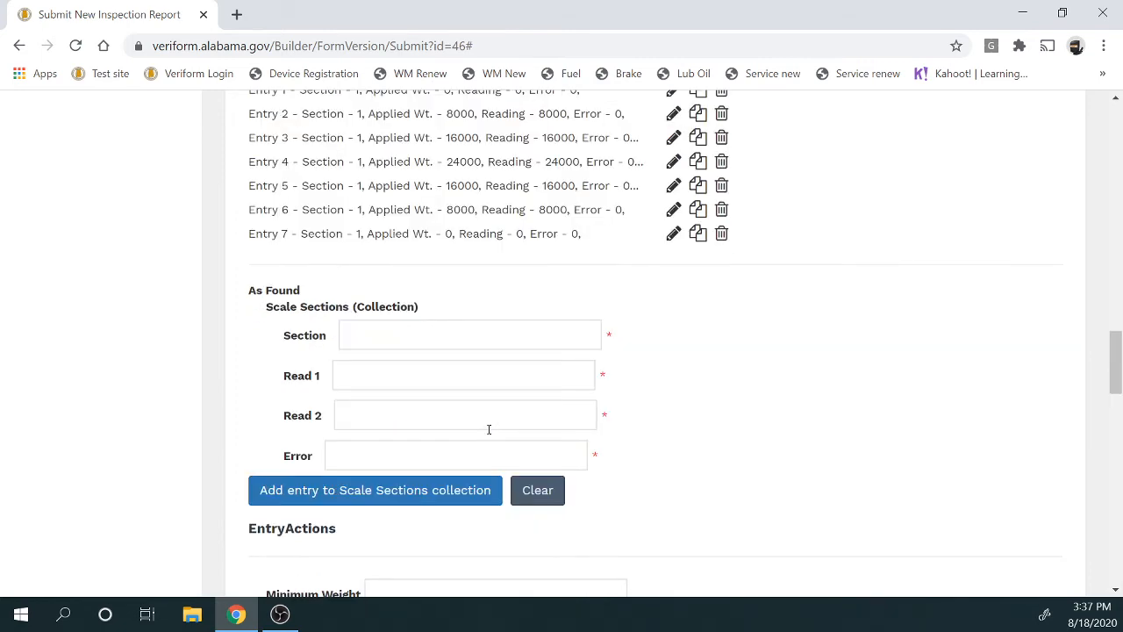
pyautogui.scroll(6, 489, 429)
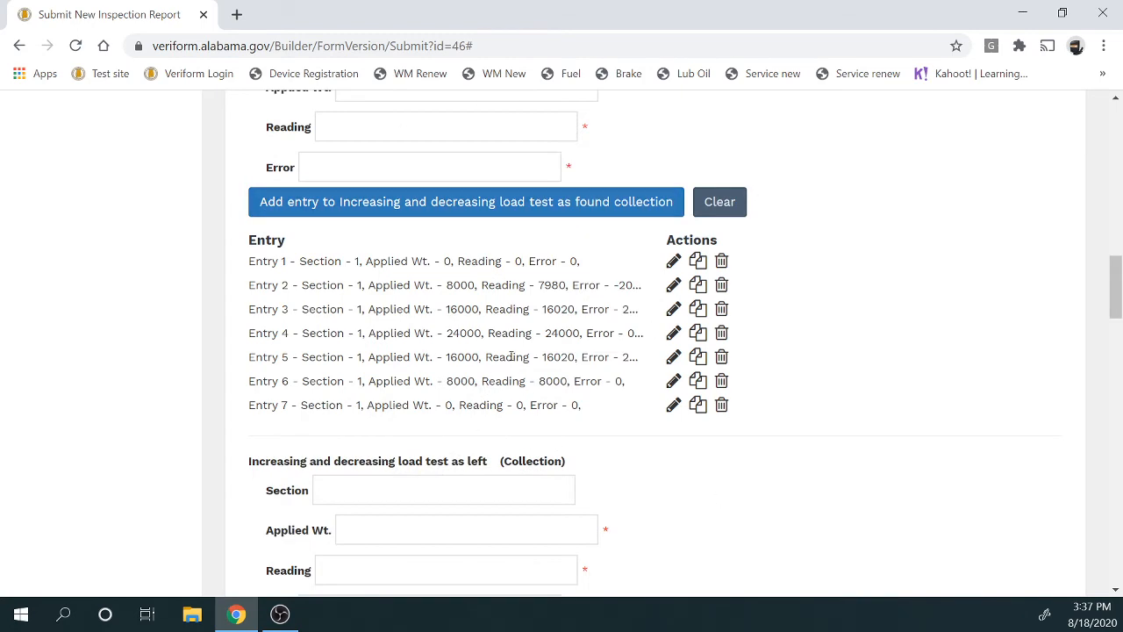
pyautogui.scroll(-4, 505, 353)
pyautogui.scroll(-2, 561, 395)
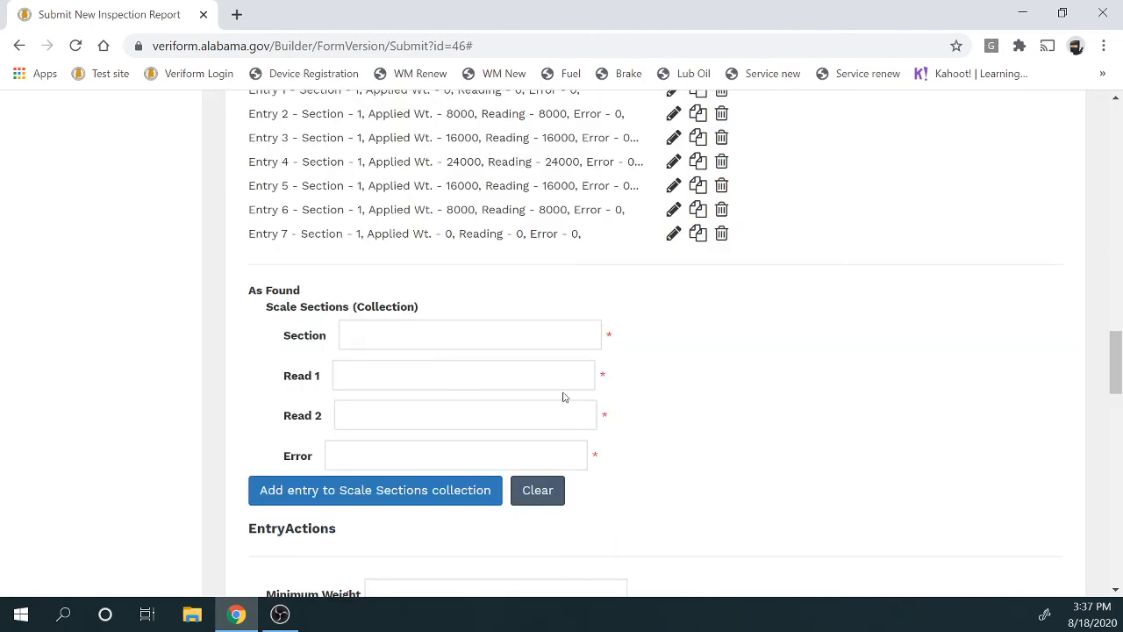
pyautogui.scroll(-2, 538, 359)
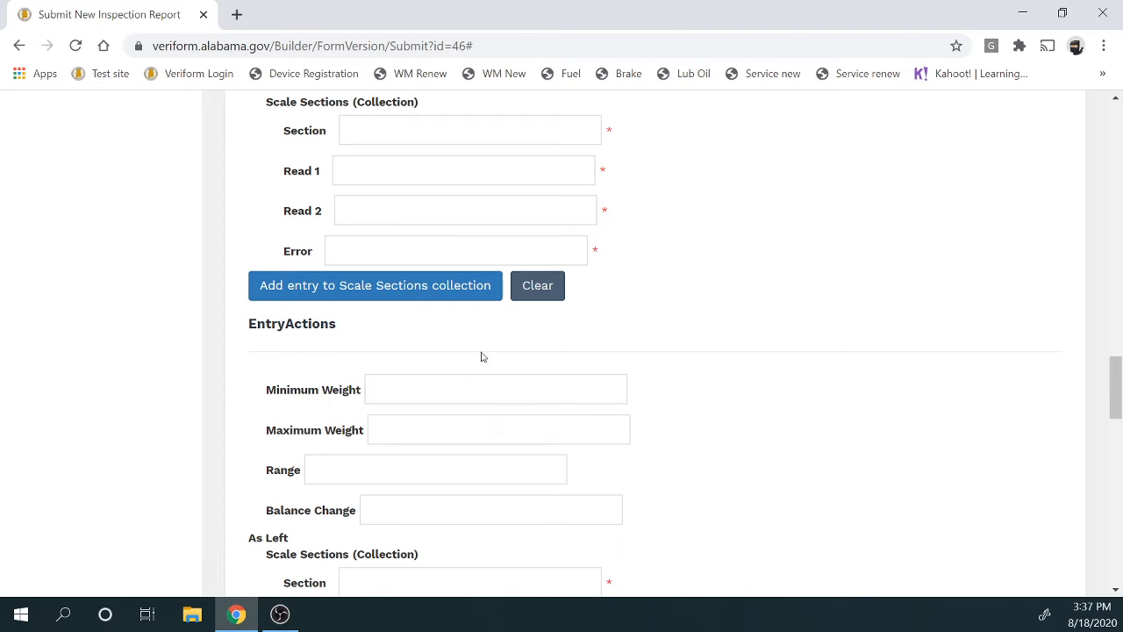
pyautogui.scroll(2, 481, 357)
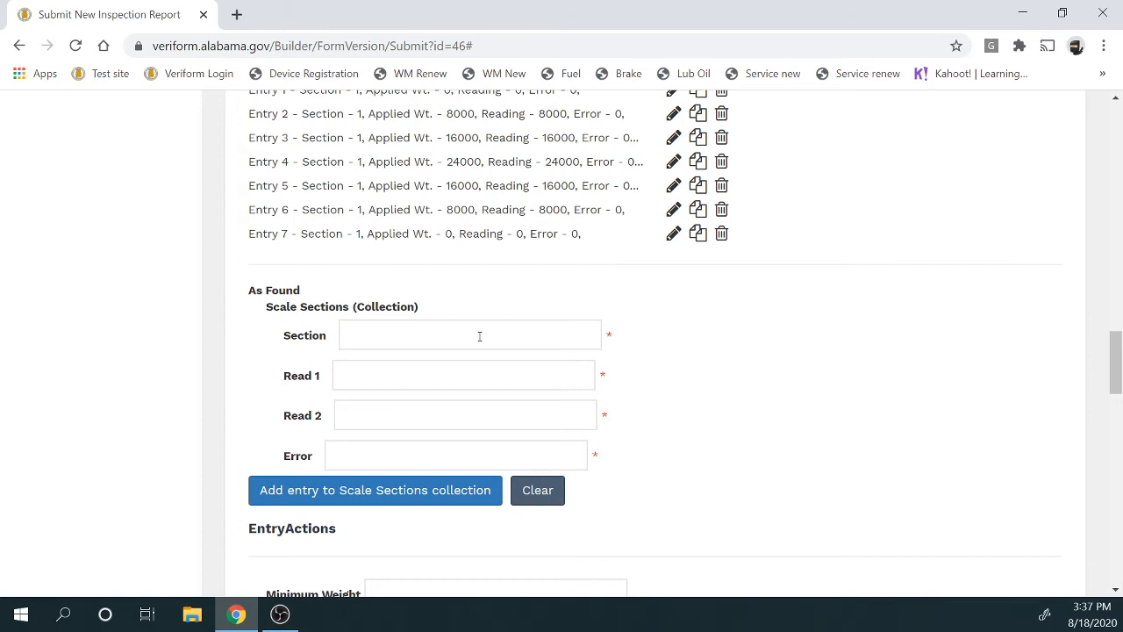
pyautogui.click(479, 336)
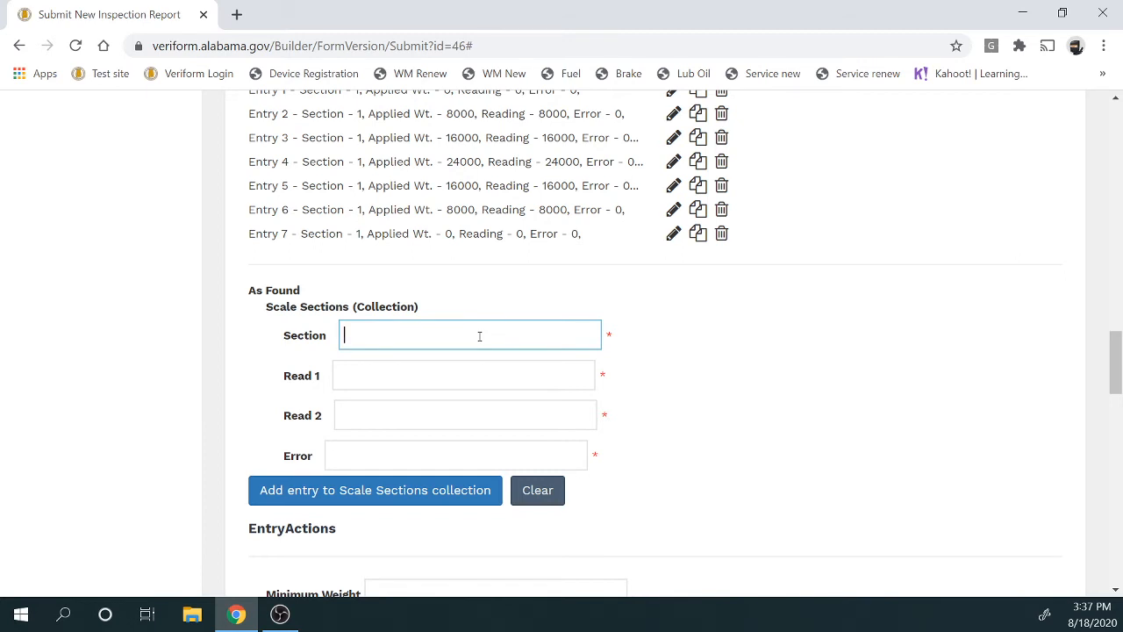
pyautogui.write('1')
pyautogui.click(482, 371)
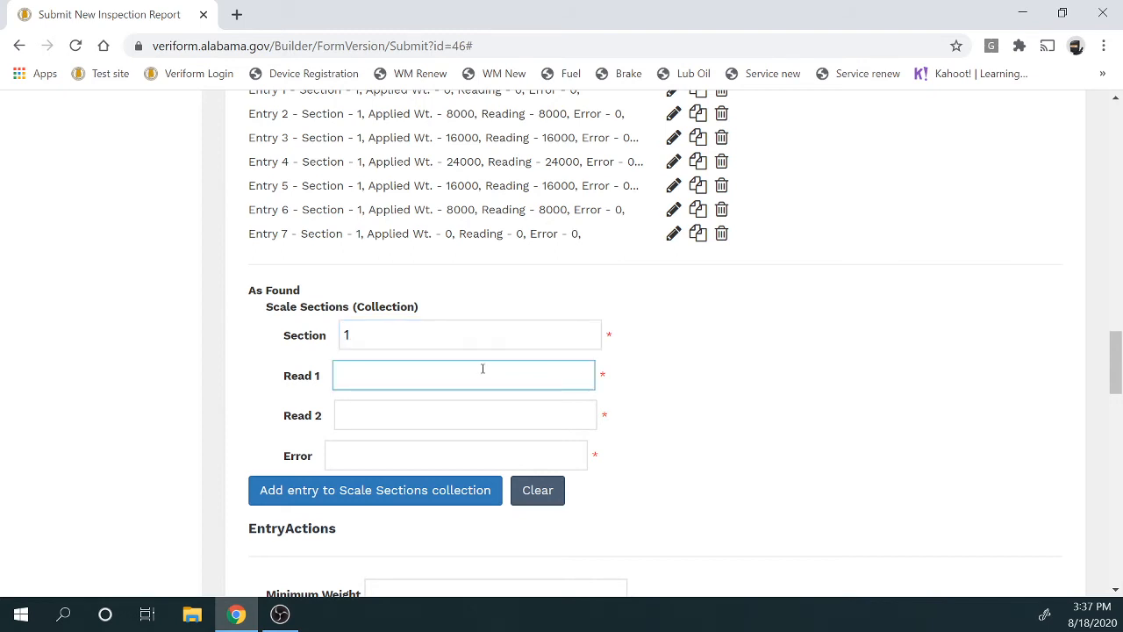
pyautogui.write('54000')
pyautogui.click(421, 492)
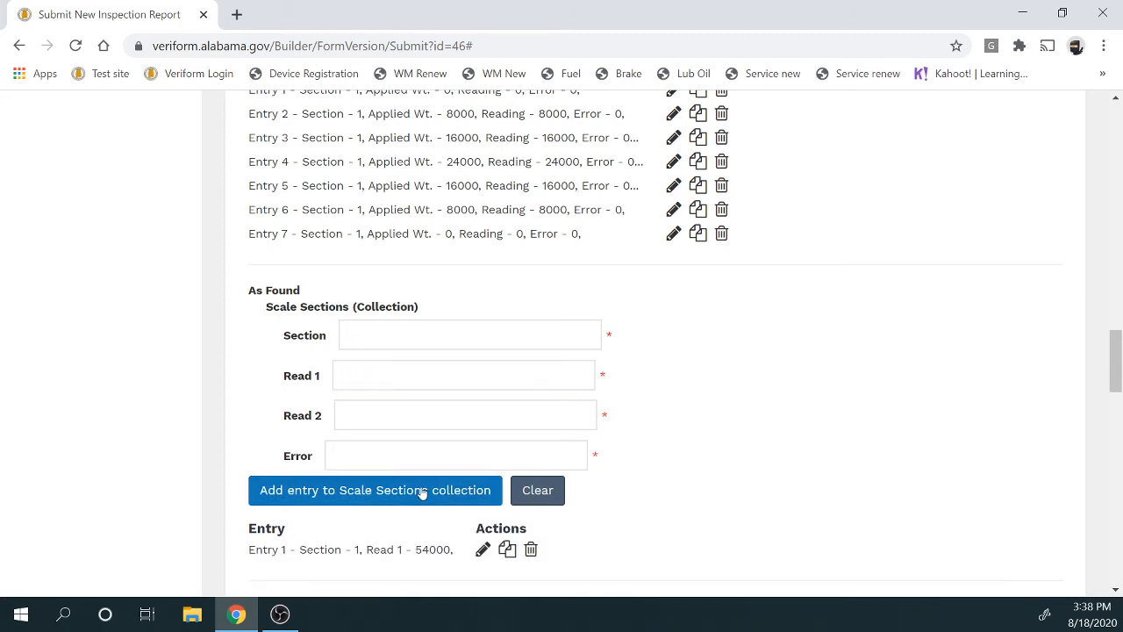
# Add scale section 2 with Read 1 of 54000
pyautogui.scroll(-2, 394, 395)
pyautogui.scroll(2, 395, 395)
pyautogui.click(370, 337)
pyautogui.write('2')
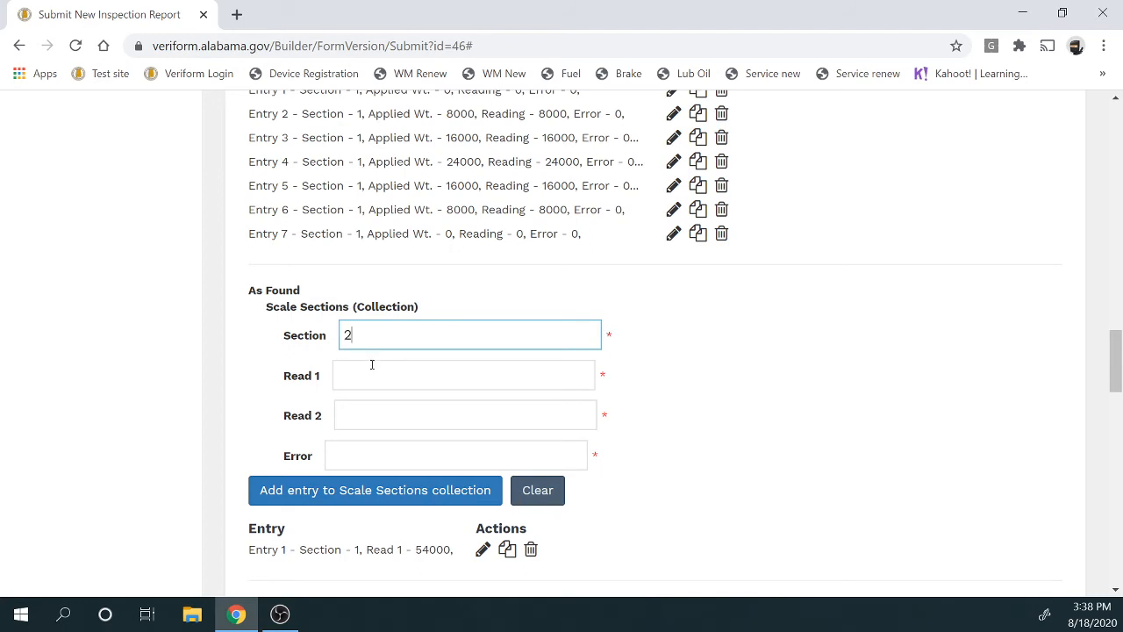
pyautogui.click(371, 372)
pyautogui.write('54000')
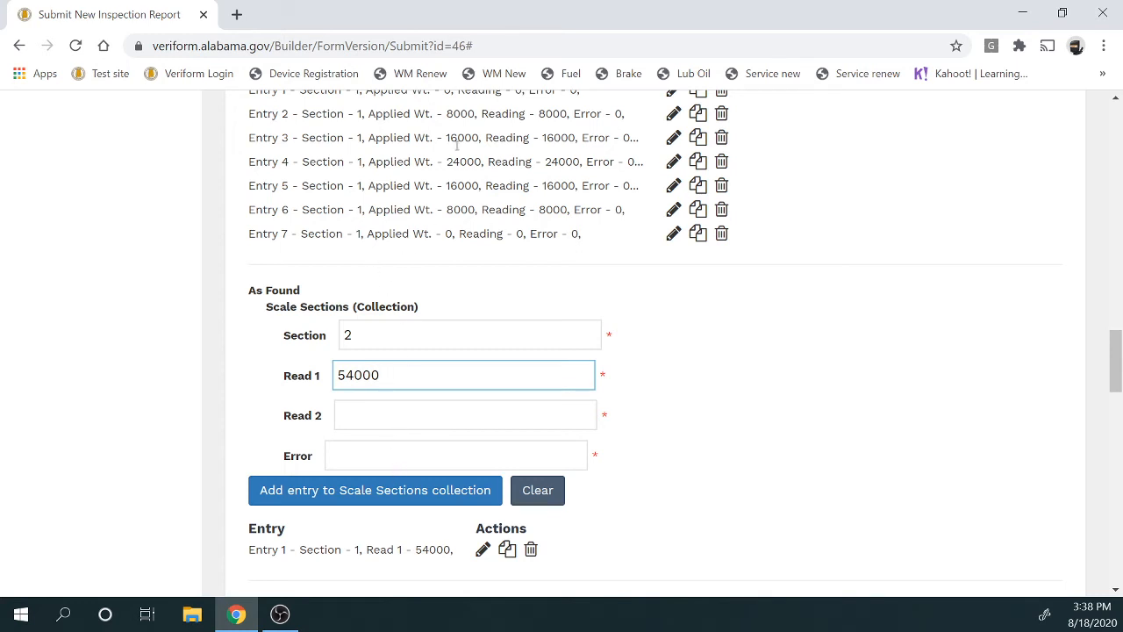
pyautogui.click(451, 493)
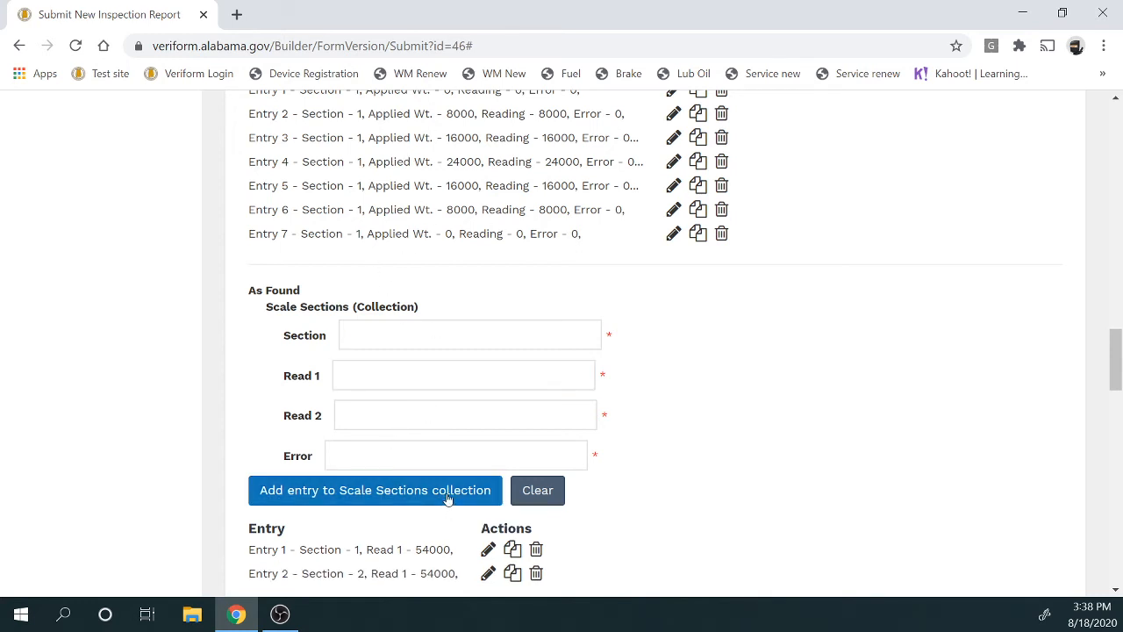
# Add scale section 3 with Read 1 of 54000
pyautogui.click(438, 331)
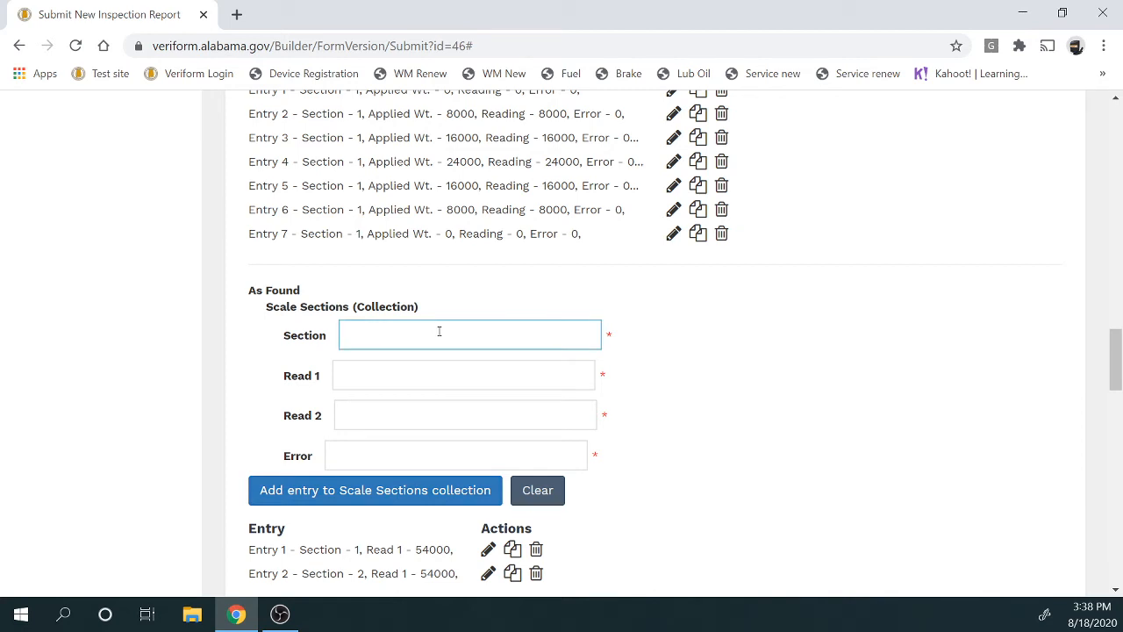
pyautogui.write('3')
pyautogui.click(429, 366)
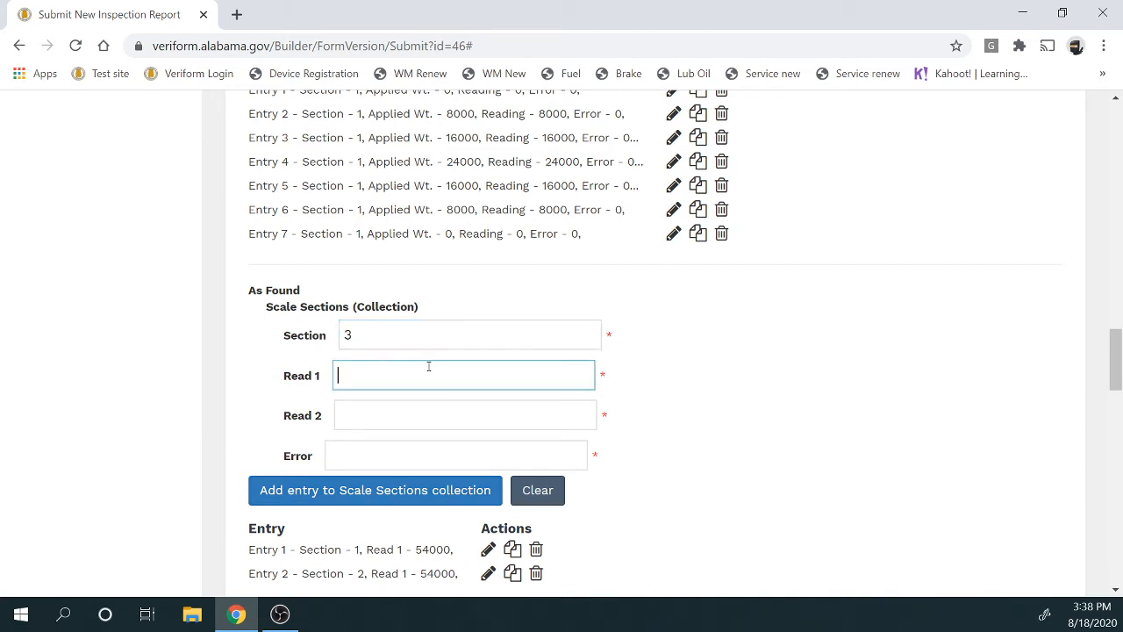
pyautogui.write('54000')
pyautogui.click(426, 492)
# Add scale section 4 with Read 1 of 54020
pyautogui.scroll(-2, 423, 451)
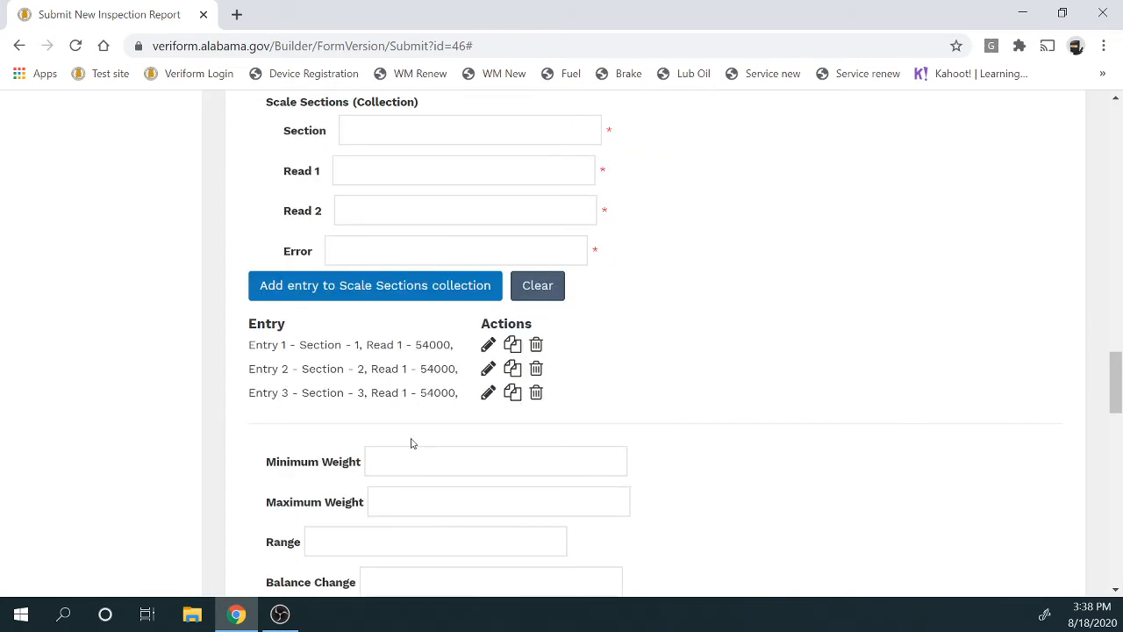
pyautogui.scroll(2, 411, 443)
pyautogui.click(395, 331)
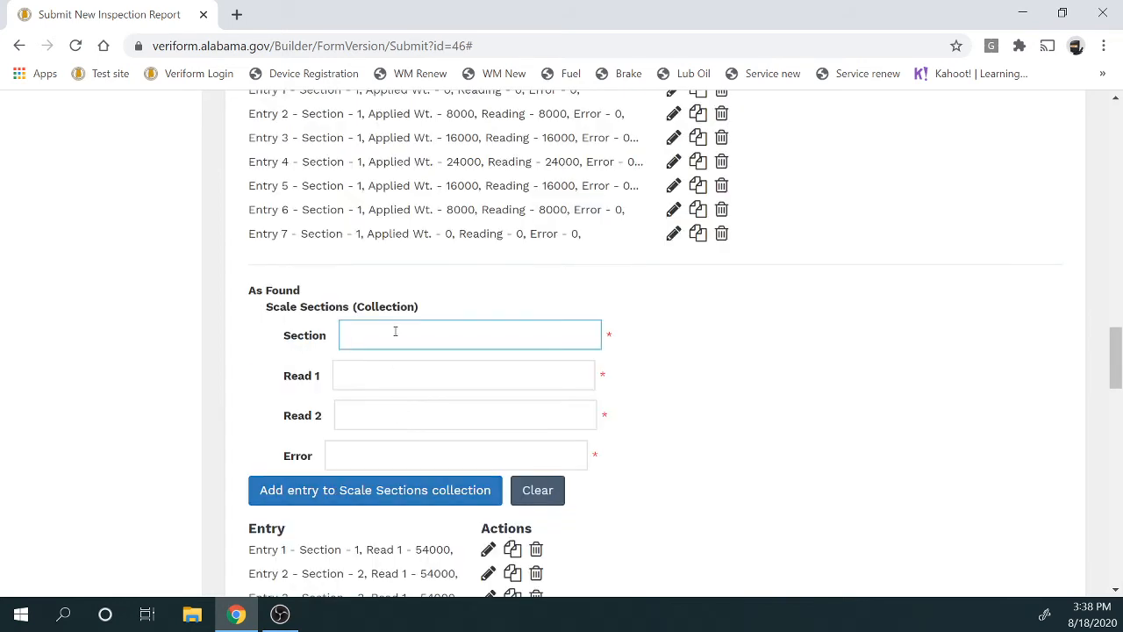
pyautogui.write('4')
pyautogui.click(382, 376)
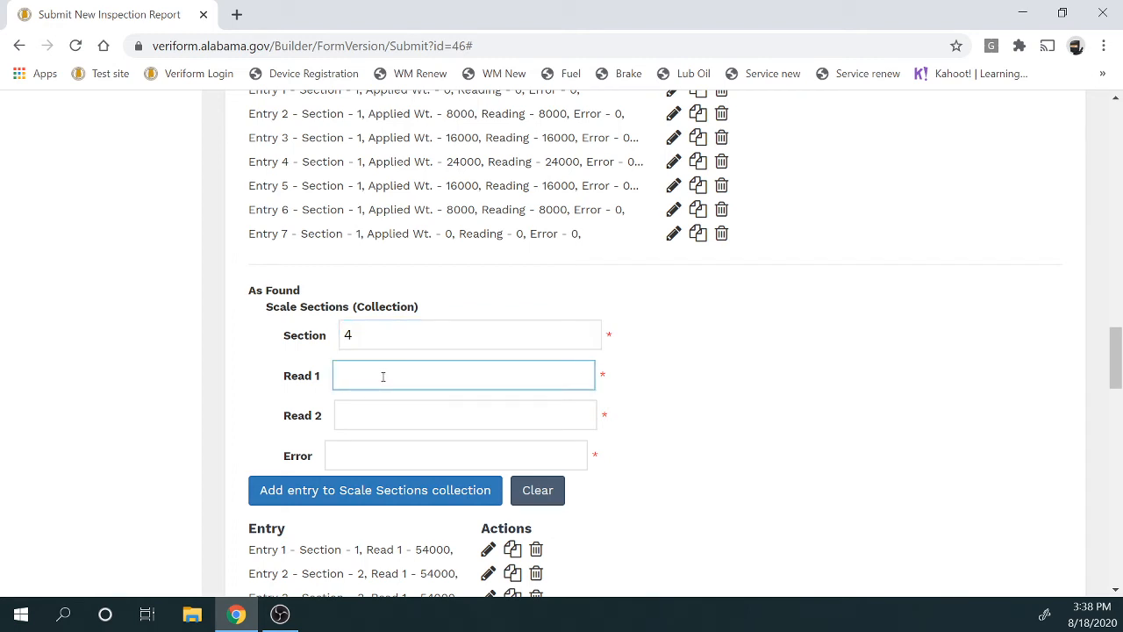
pyautogui.write('54020')
pyautogui.click(401, 490)
pyautogui.scroll(-2, 526, 479)
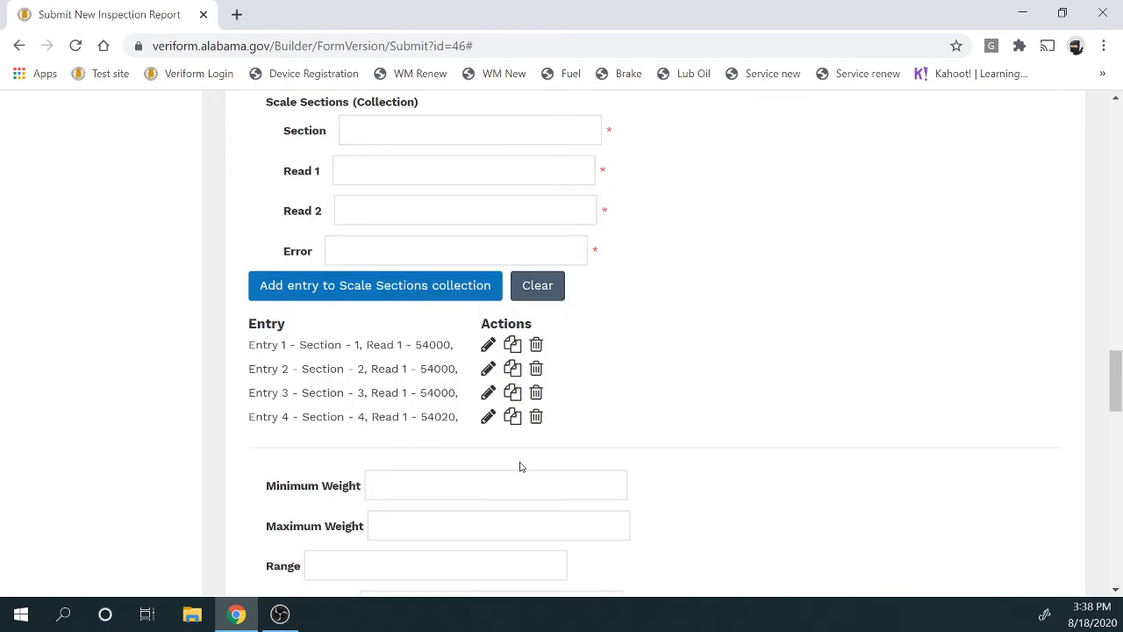
# Update scale section Entry 1 with Read 2 of 54000 and error 0
pyautogui.click(488, 345)
pyautogui.scroll(2, 632, 384)
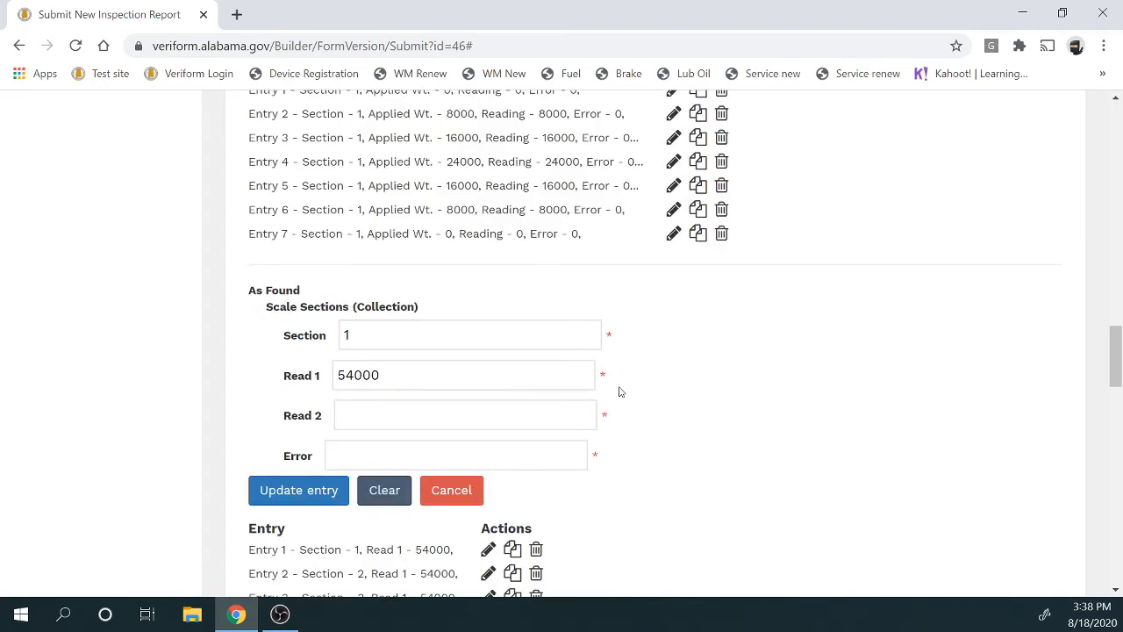
pyautogui.click(398, 415)
pyautogui.write('54000')
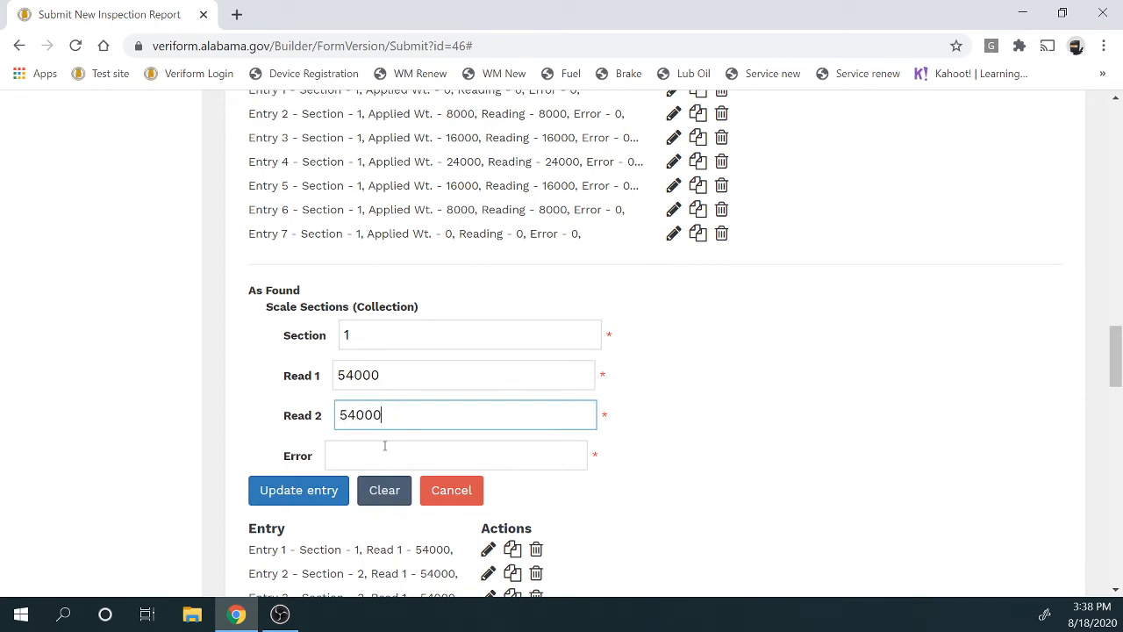
pyautogui.click(385, 446)
pyautogui.write('0')
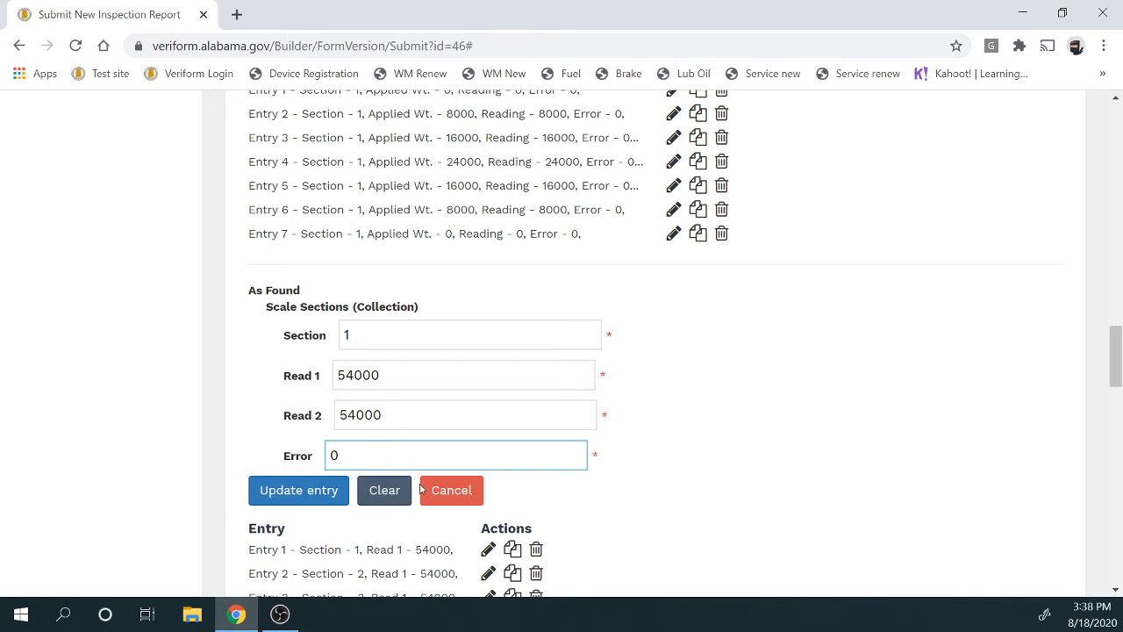
pyautogui.click(325, 501)
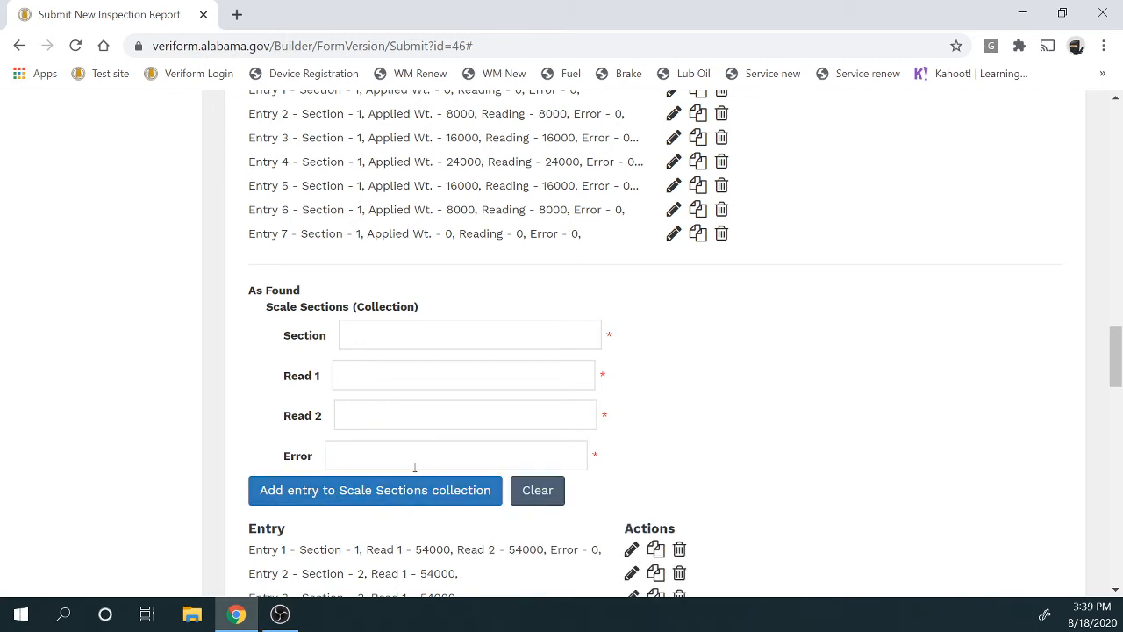
pyautogui.scroll(-2, 413, 466)
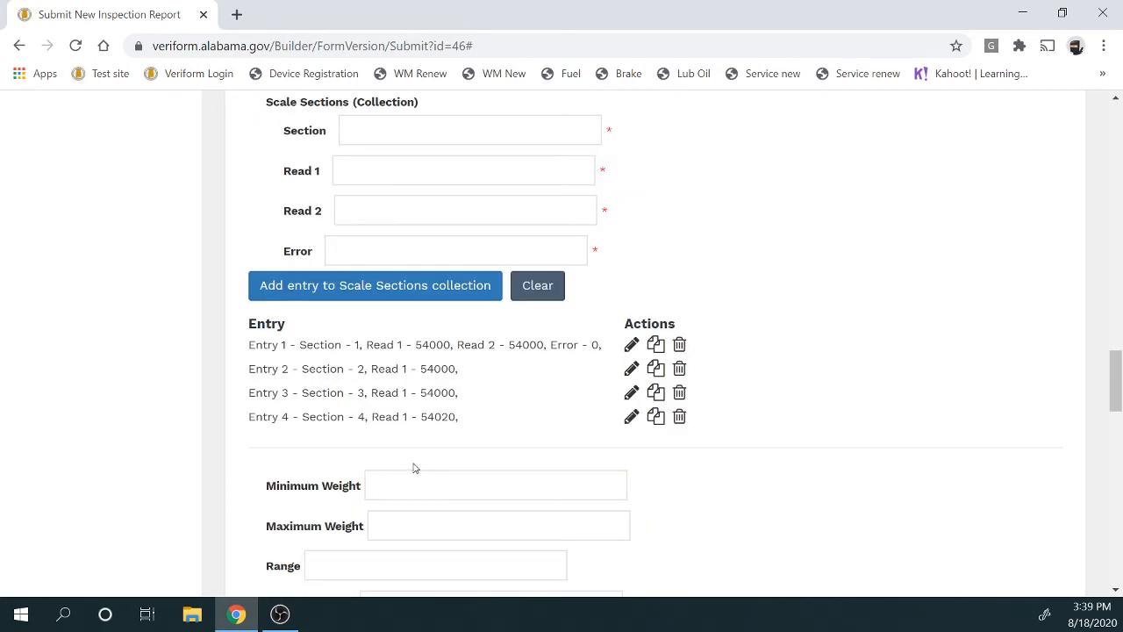
pyautogui.scroll(2, 415, 468)
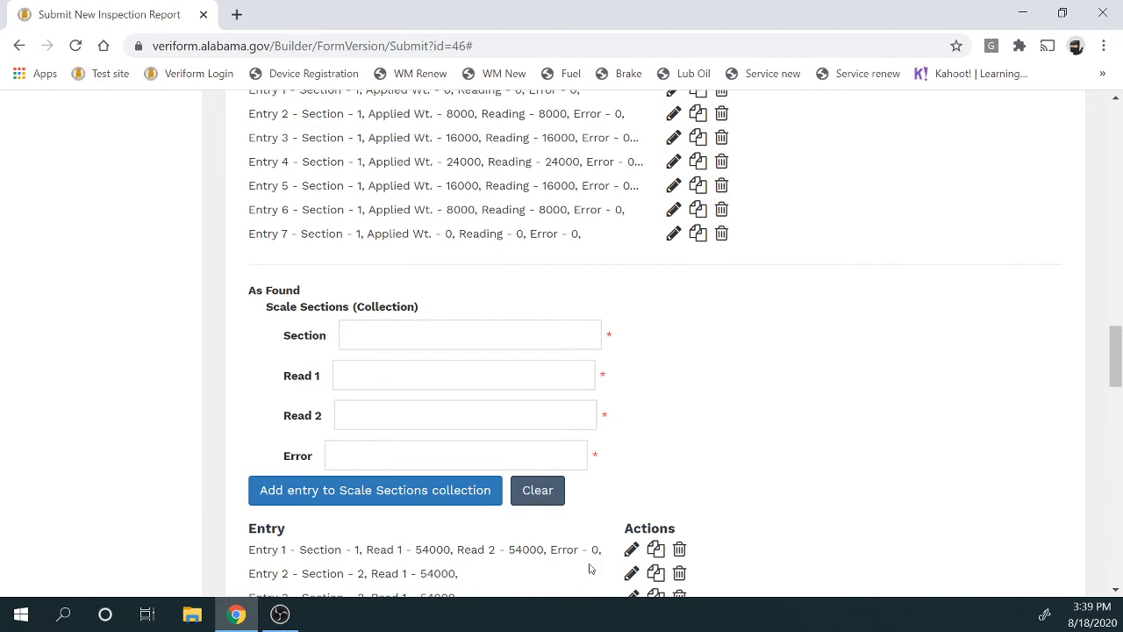
# Update Entry 2 with Read 2 of 54000 and error 0
pyautogui.click(631, 573)
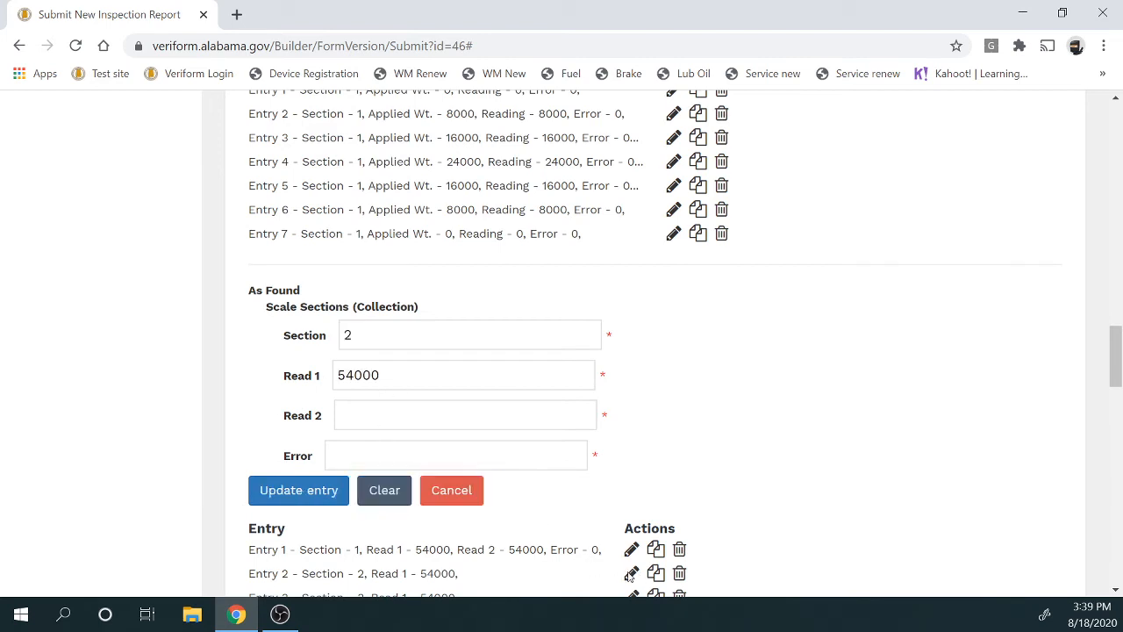
pyautogui.click(445, 408)
pyautogui.write('54000')
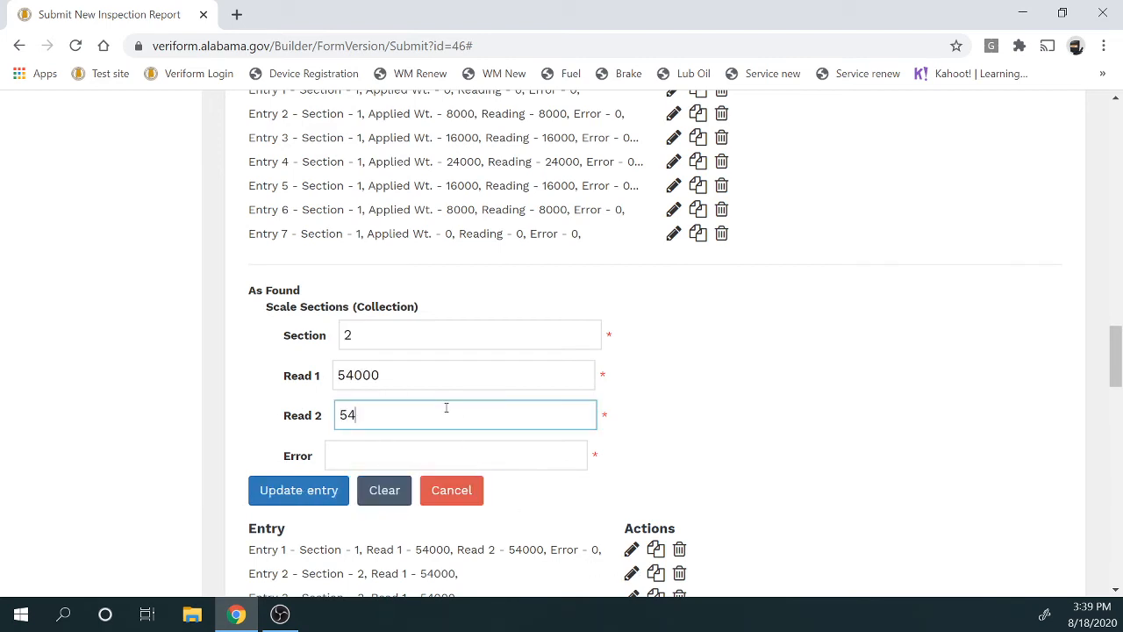
pyautogui.click(360, 456)
pyautogui.write('0')
pyautogui.click(321, 492)
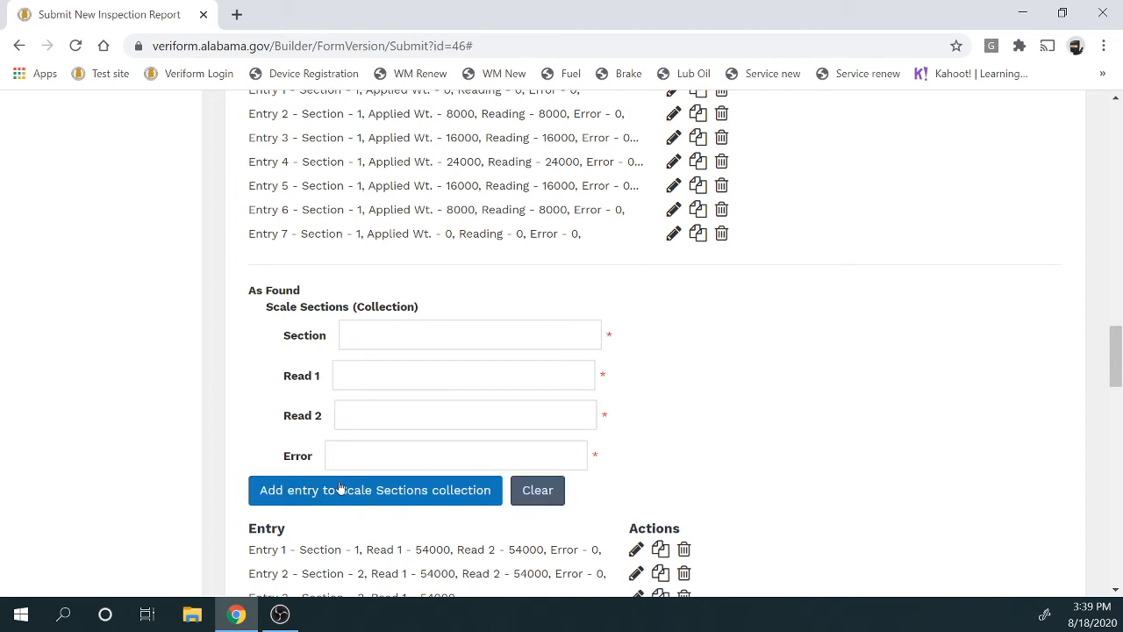
pyautogui.scroll(-2, 342, 487)
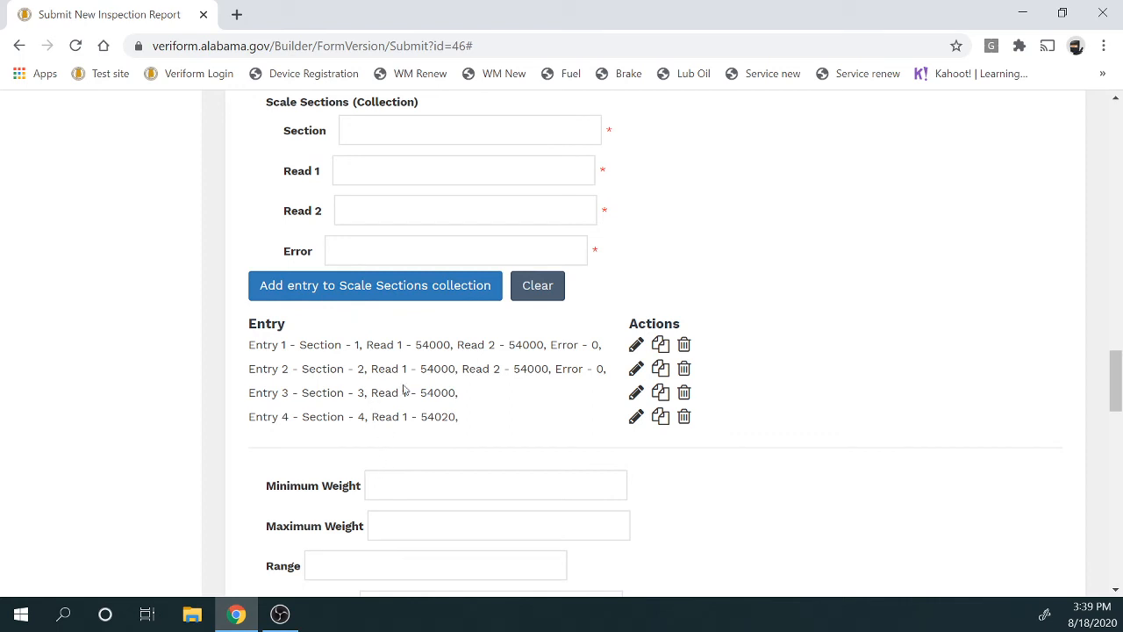
# Update Entry 3 with Read 2 of 54000 and error 0
pyautogui.click(635, 392)
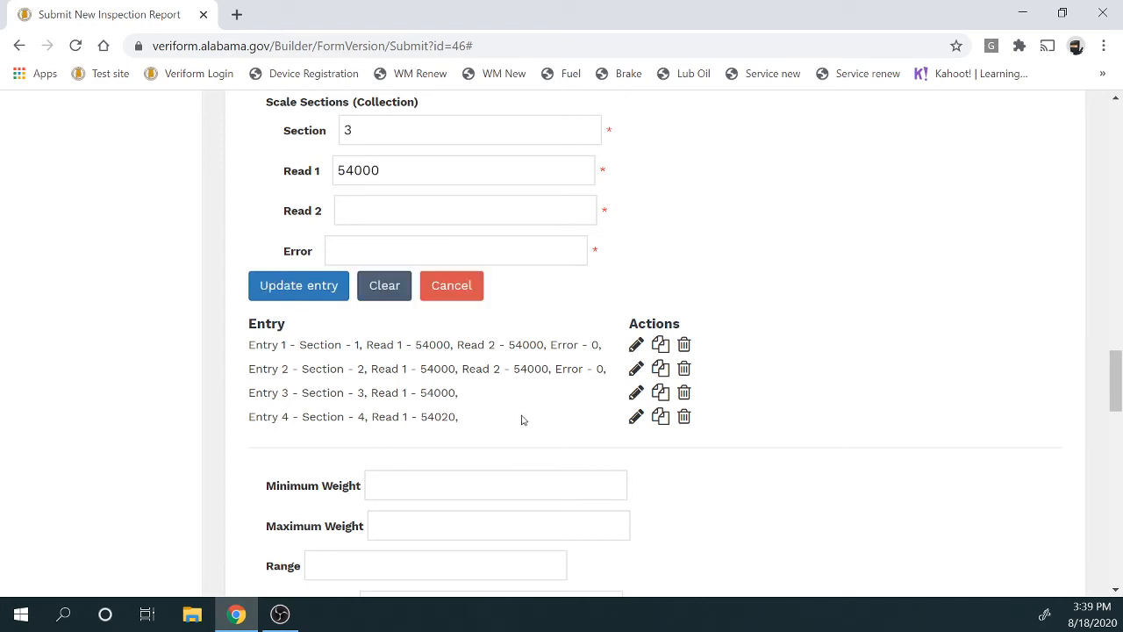
pyautogui.click(413, 208)
pyautogui.write('54')
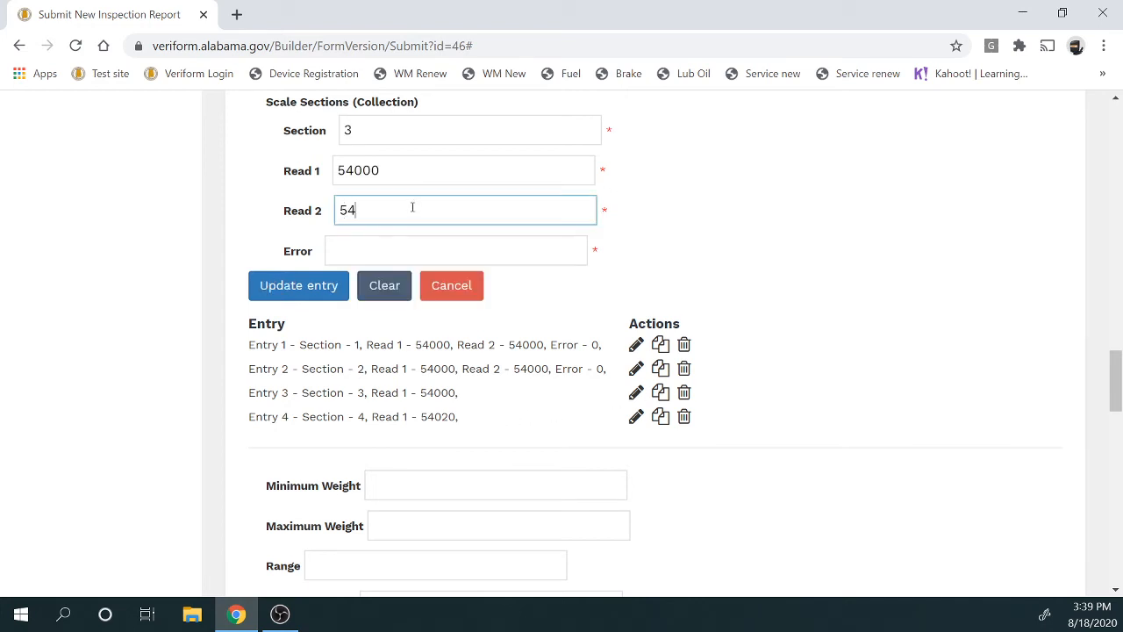
pyautogui.write('000')
pyautogui.click(411, 248)
pyautogui.write('0')
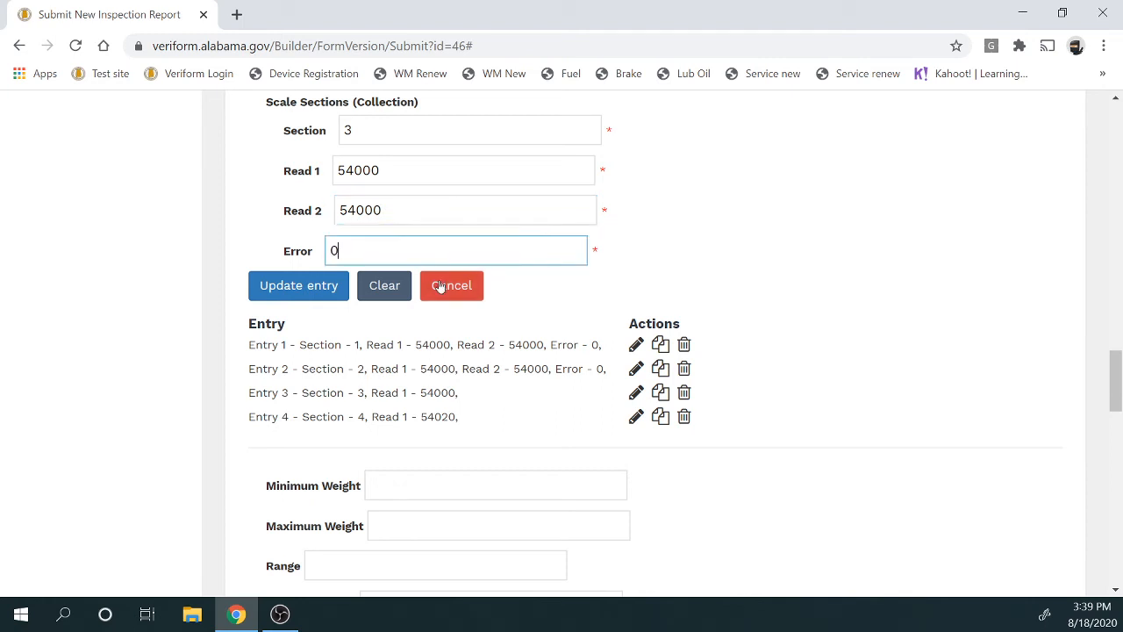
pyautogui.click(327, 290)
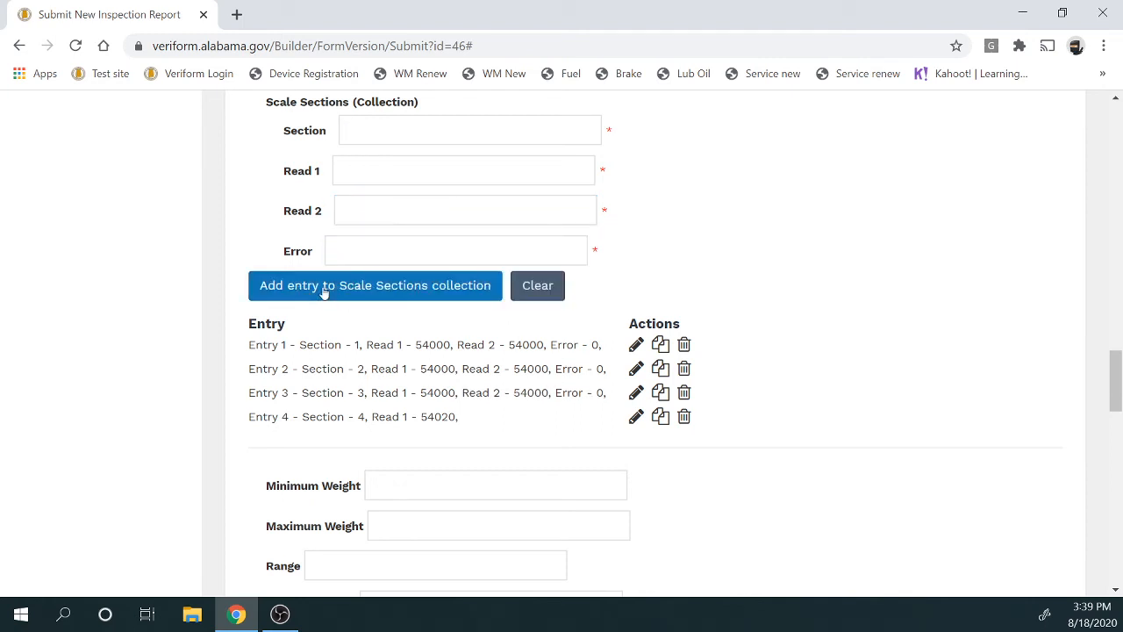
# Update Entry 4 with Read 2 of 54000 and error 20
pyautogui.click(634, 420)
pyautogui.click(377, 211)
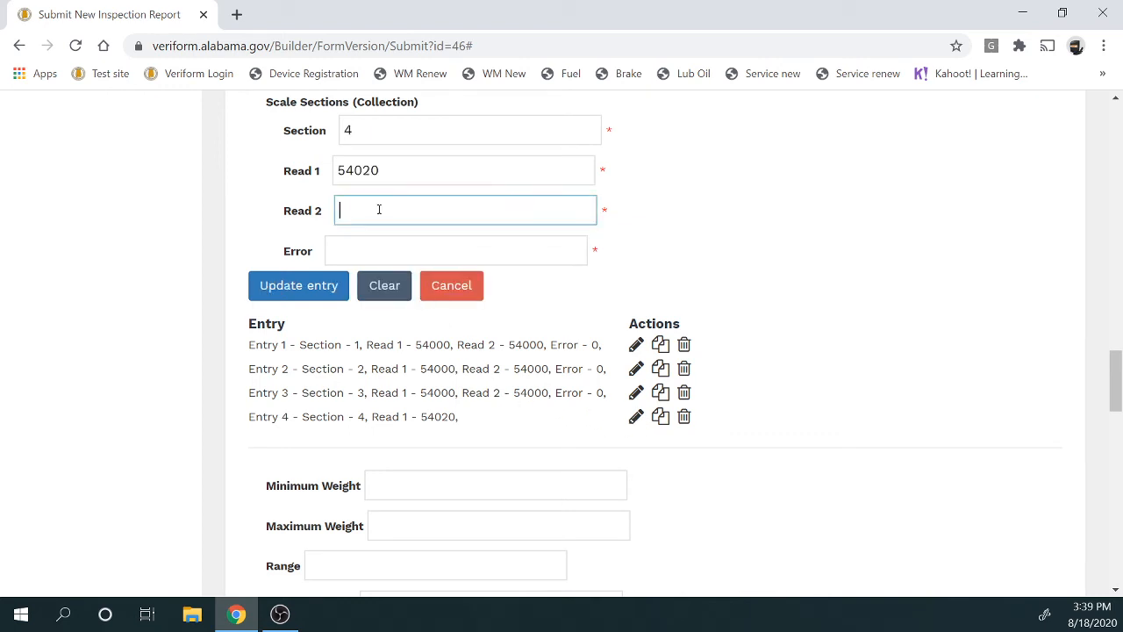
pyautogui.write('54000')
pyautogui.click(405, 251)
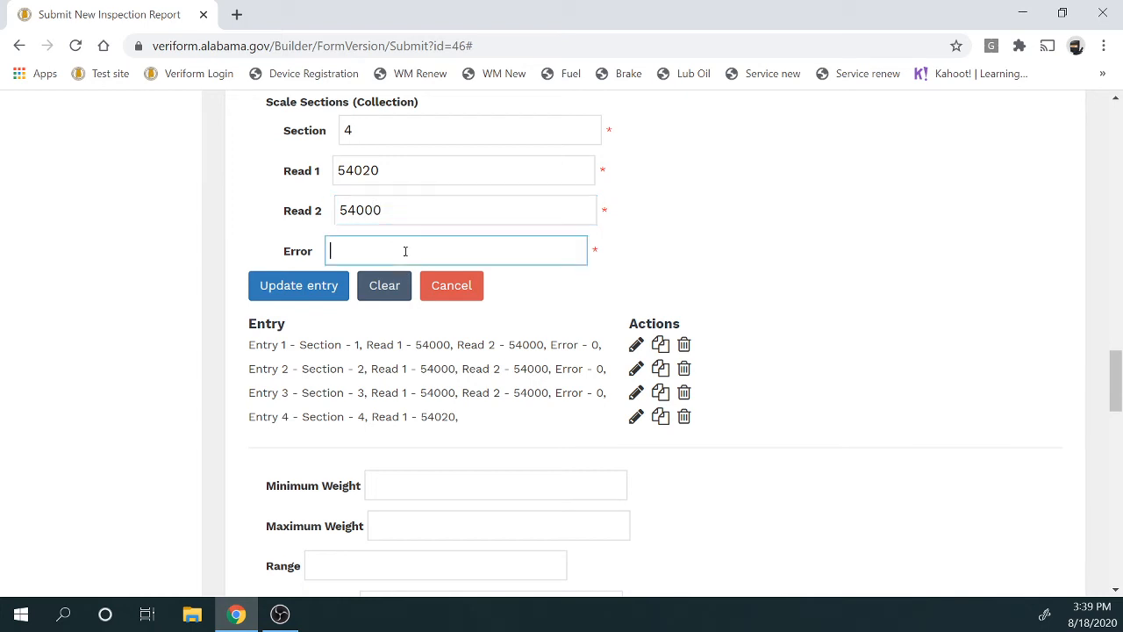
pyautogui.write('20')
pyautogui.click(333, 292)
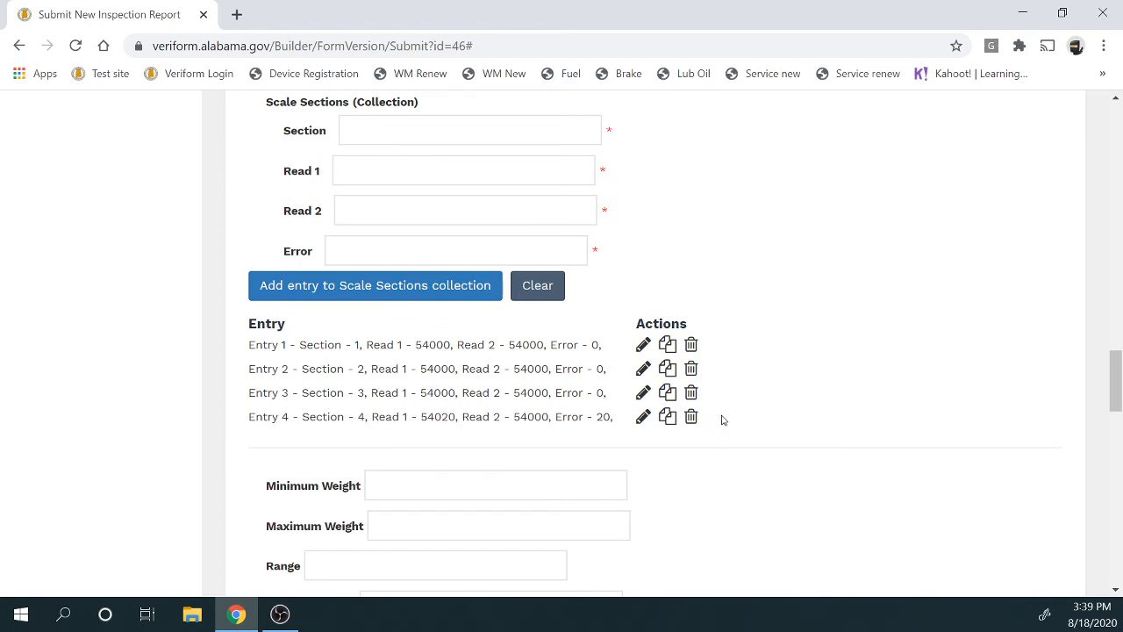
# Enter minimum weight 54000 and maximum weight 54020, taken from Entry 4's reading
pyautogui.scroll(-2, 725, 419)
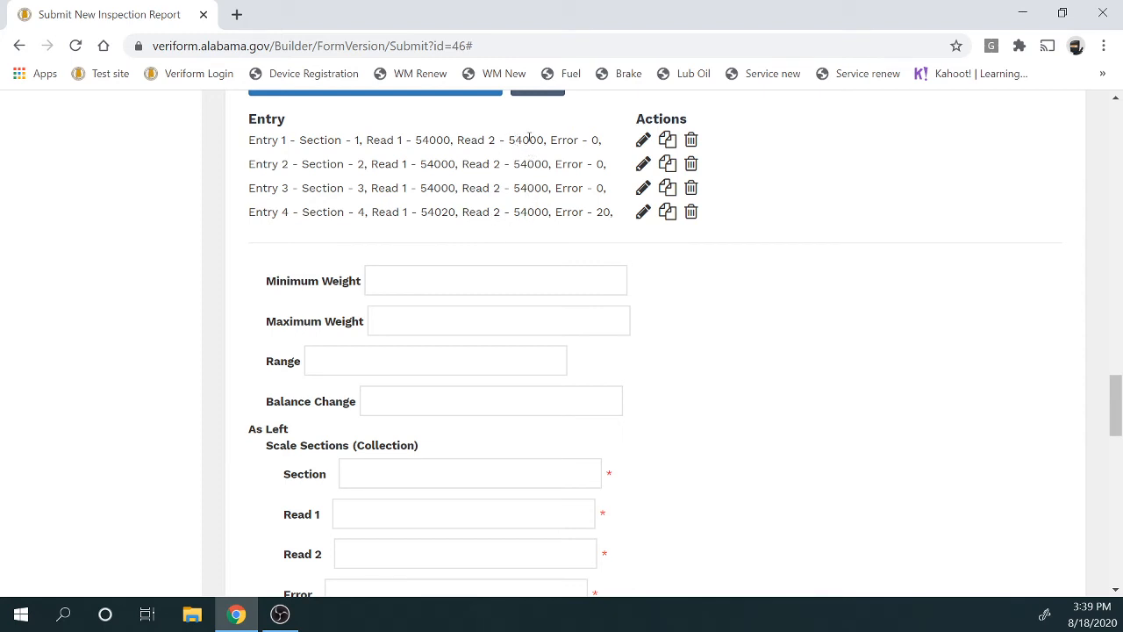
pyautogui.click(482, 277)
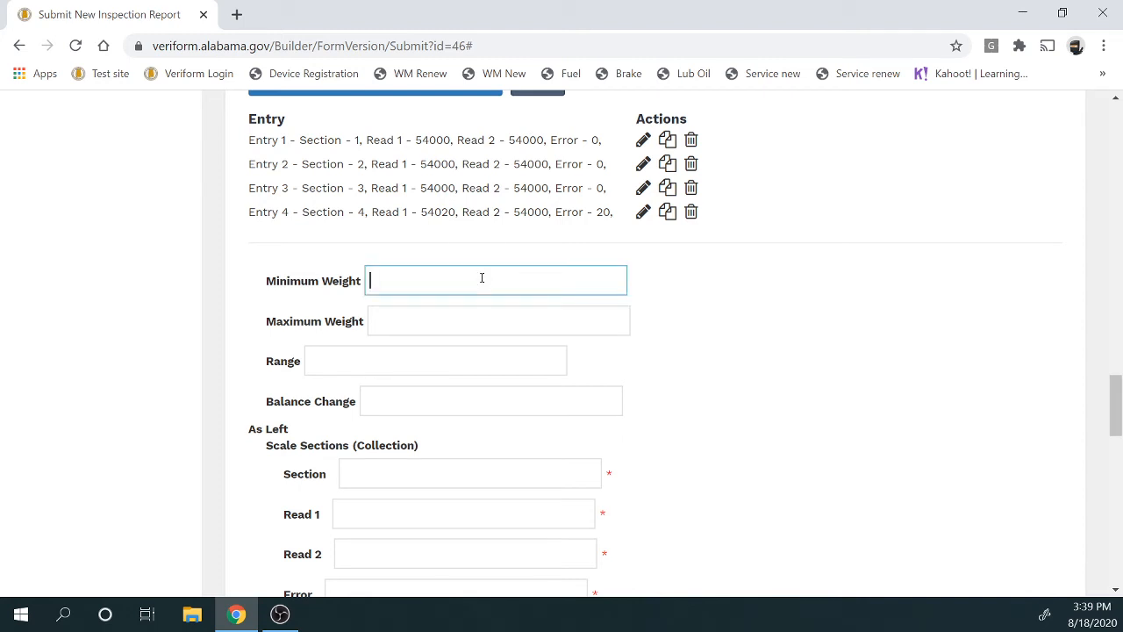
pyautogui.write('54000')
pyautogui.click(467, 318)
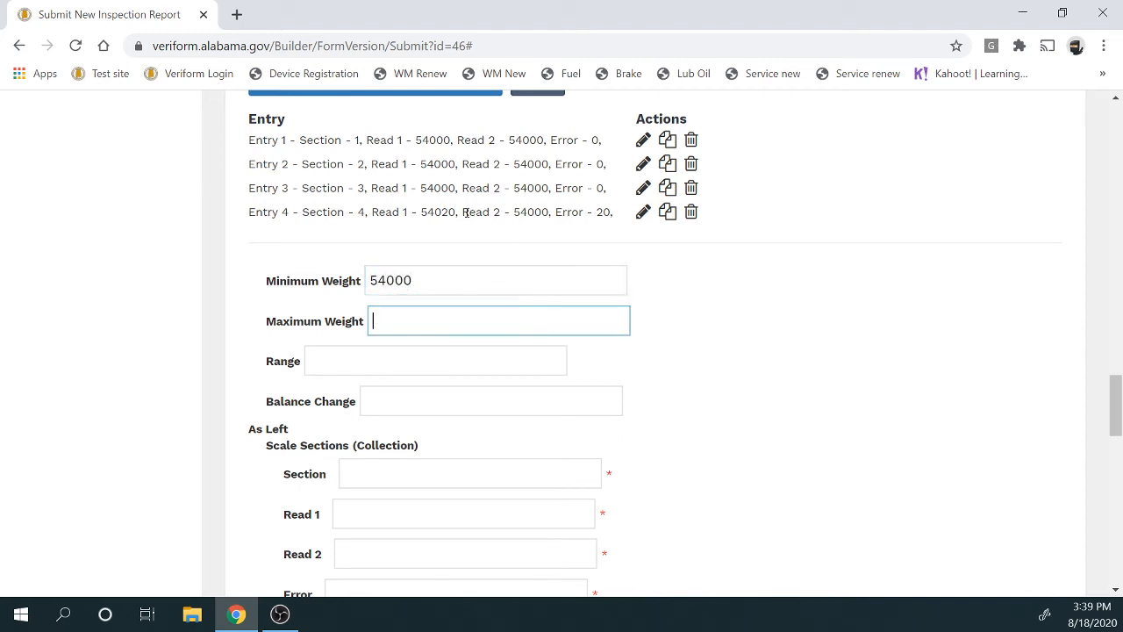
pyautogui.moveTo(437, 211); pyautogui.dragTo(456, 211)
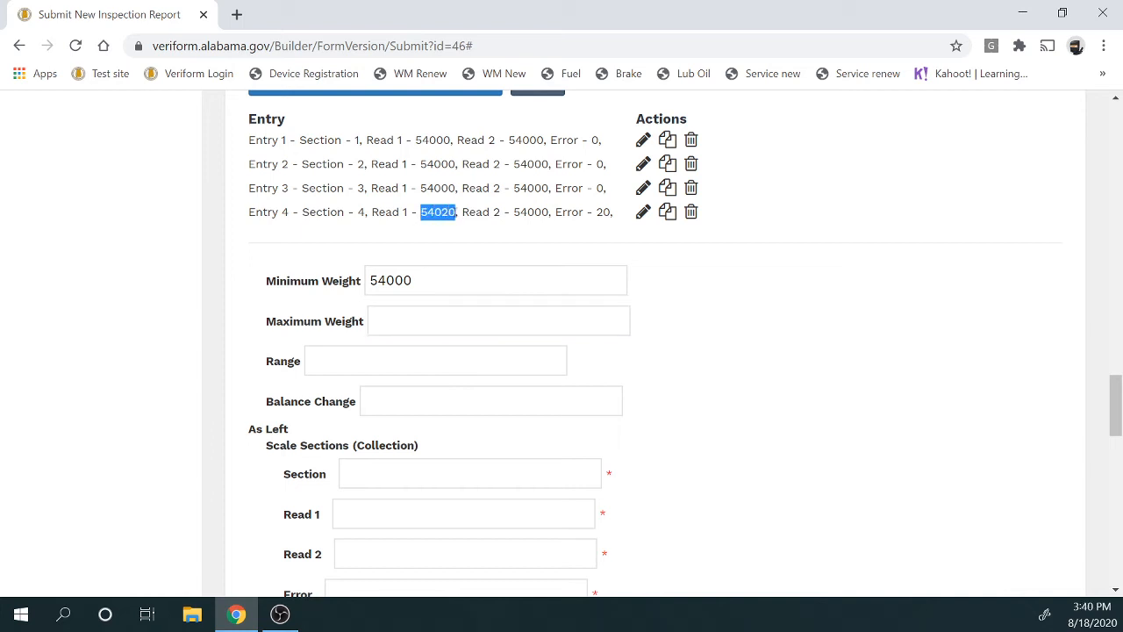
pyautogui.click(445, 317)
pyautogui.write('54')
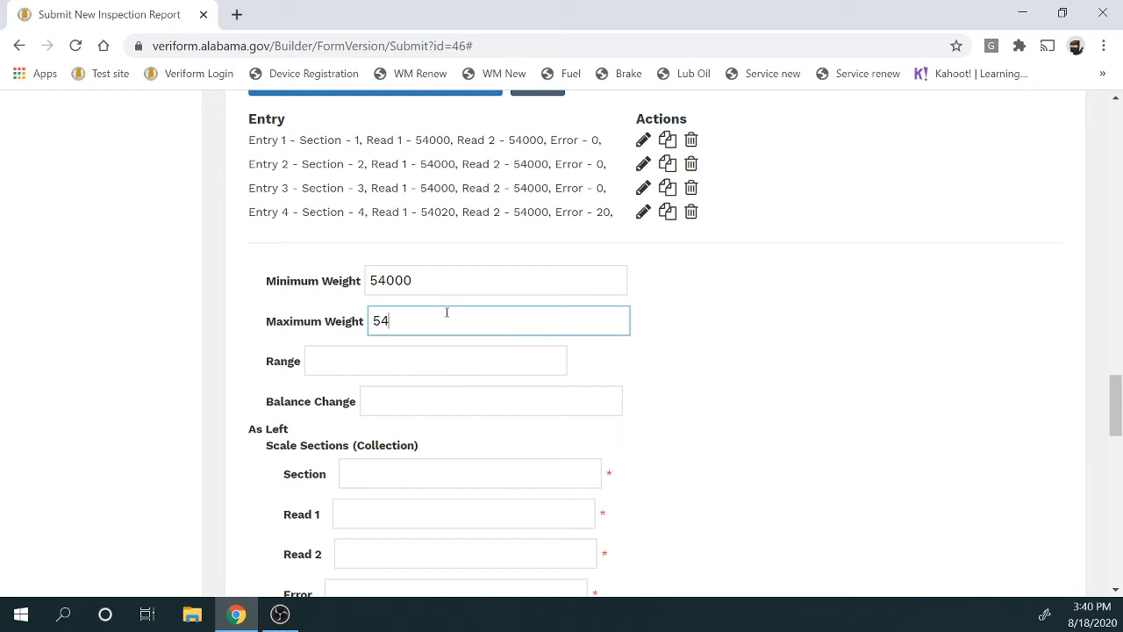
pyautogui.write('020')
# Enter range 20 and balance change 20 for the scale sections
pyautogui.click(446, 363)
pyautogui.write('20')
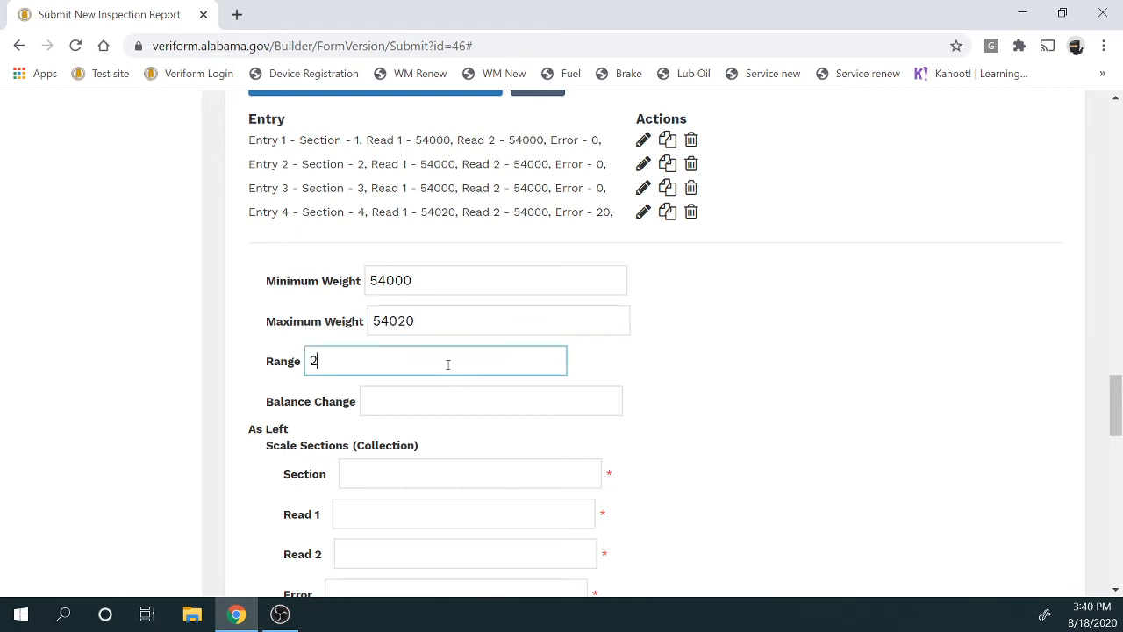
pyautogui.click(452, 401)
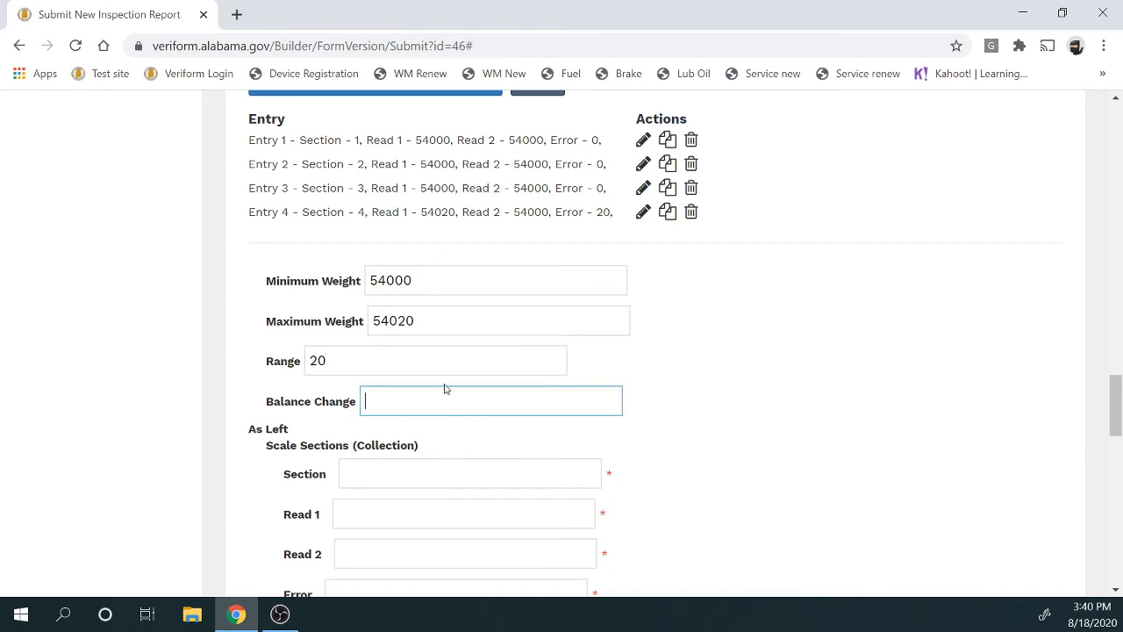
pyautogui.write('20')
pyautogui.moveTo(421, 211); pyautogui.dragTo(549, 215)
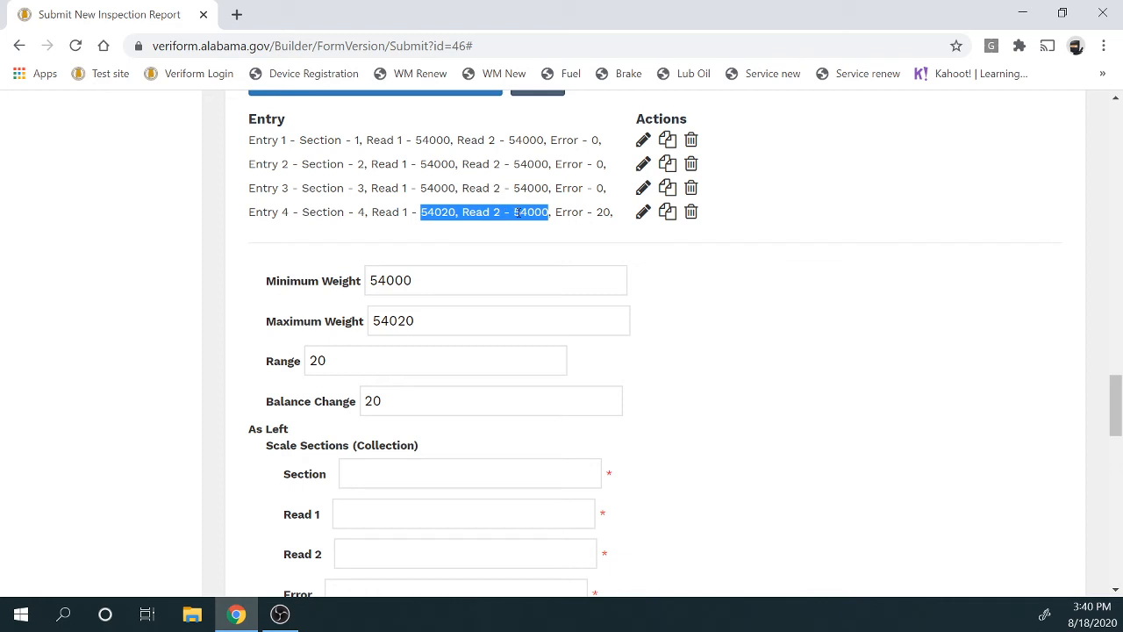
pyautogui.scroll(-2, 518, 213)
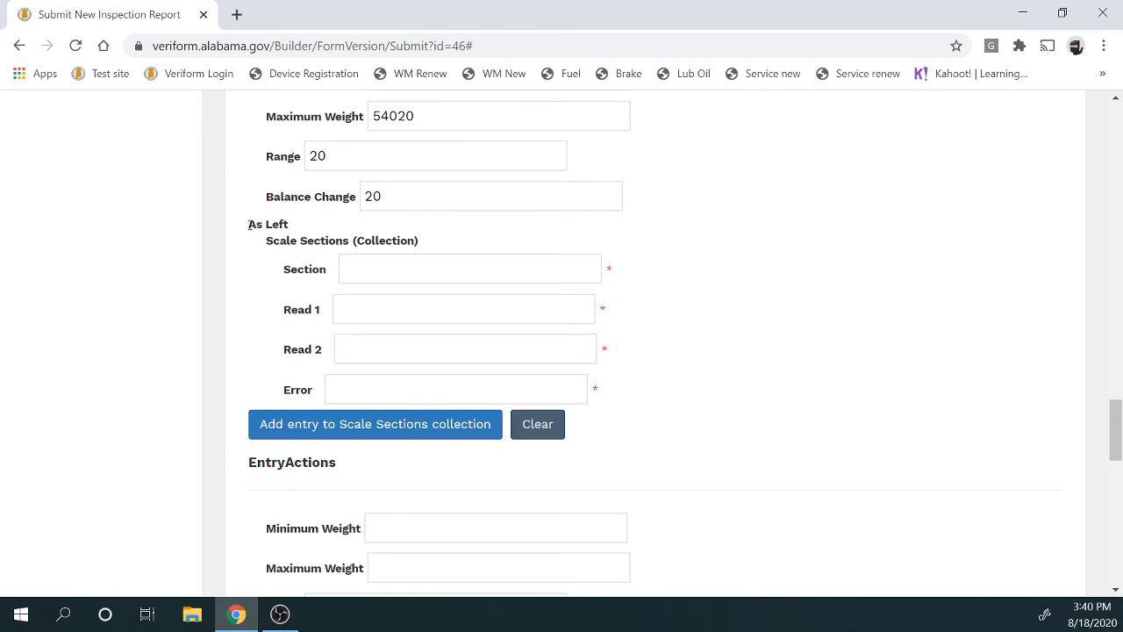
pyautogui.moveTo(249, 224); pyautogui.dragTo(292, 224)
pyautogui.scroll(-3, 767, 365)
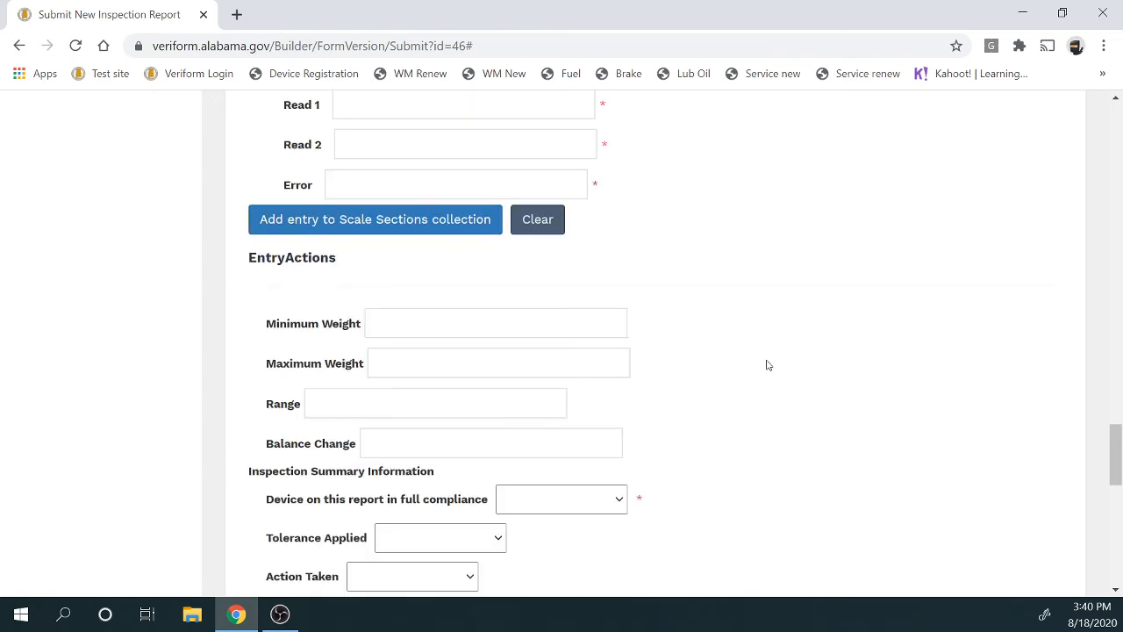
pyautogui.scroll(3, 766, 365)
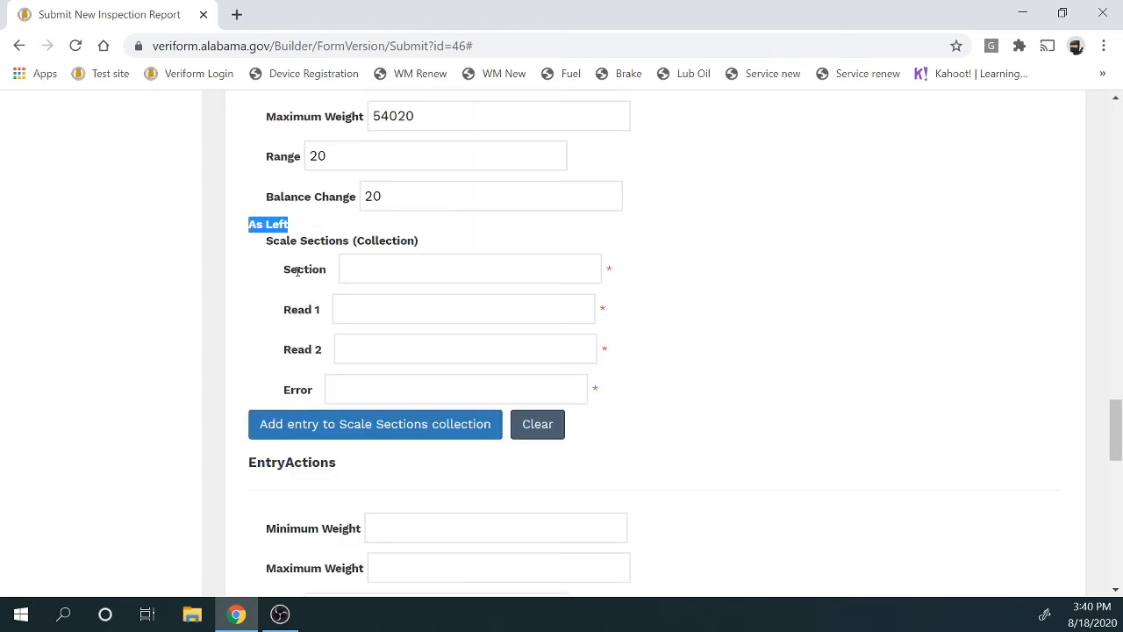
pyautogui.moveTo(295, 265); pyautogui.dragTo(394, 349)
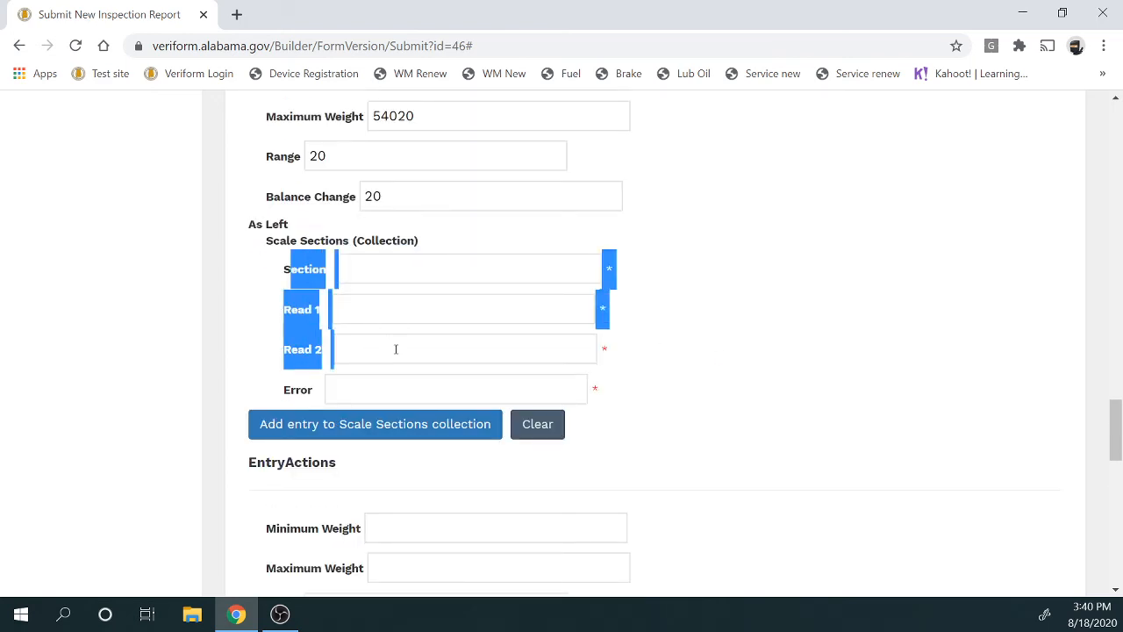
pyautogui.click(701, 376)
pyautogui.scroll(3, 700, 358)
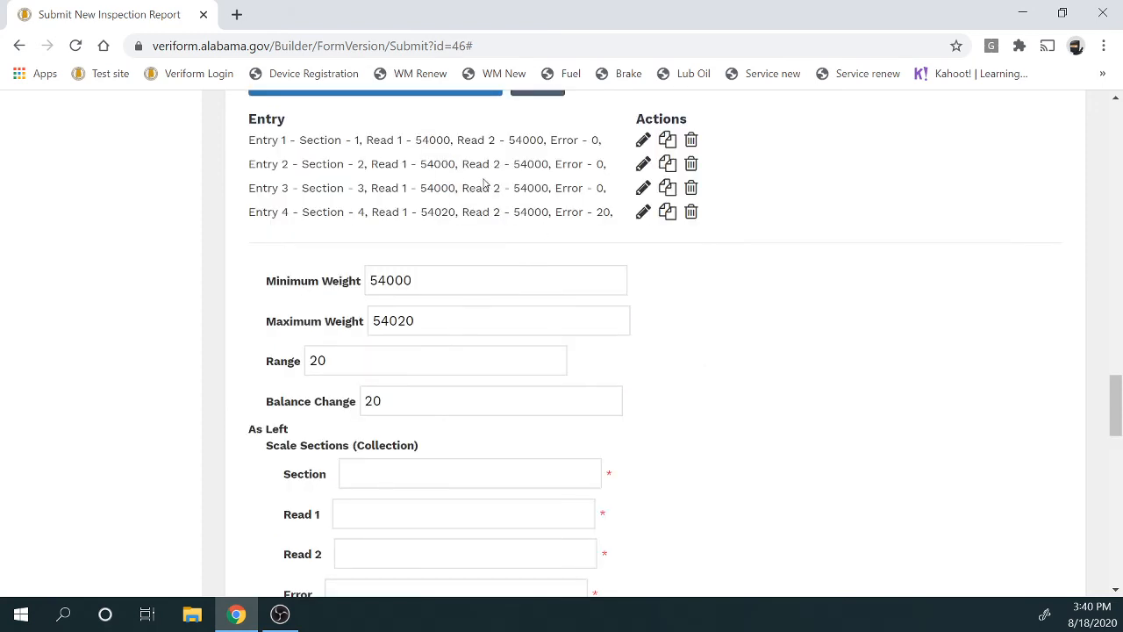
pyautogui.scroll(3, 485, 175)
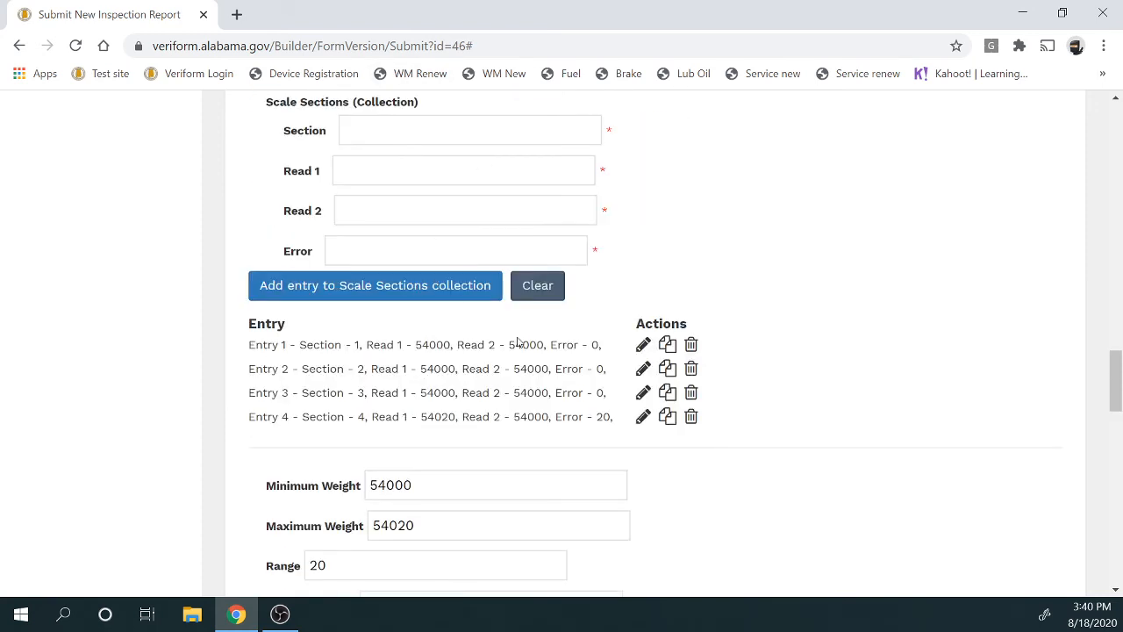
pyautogui.scroll(-3, 519, 346)
pyautogui.scroll(-3, 518, 346)
pyautogui.scroll(-2, 520, 342)
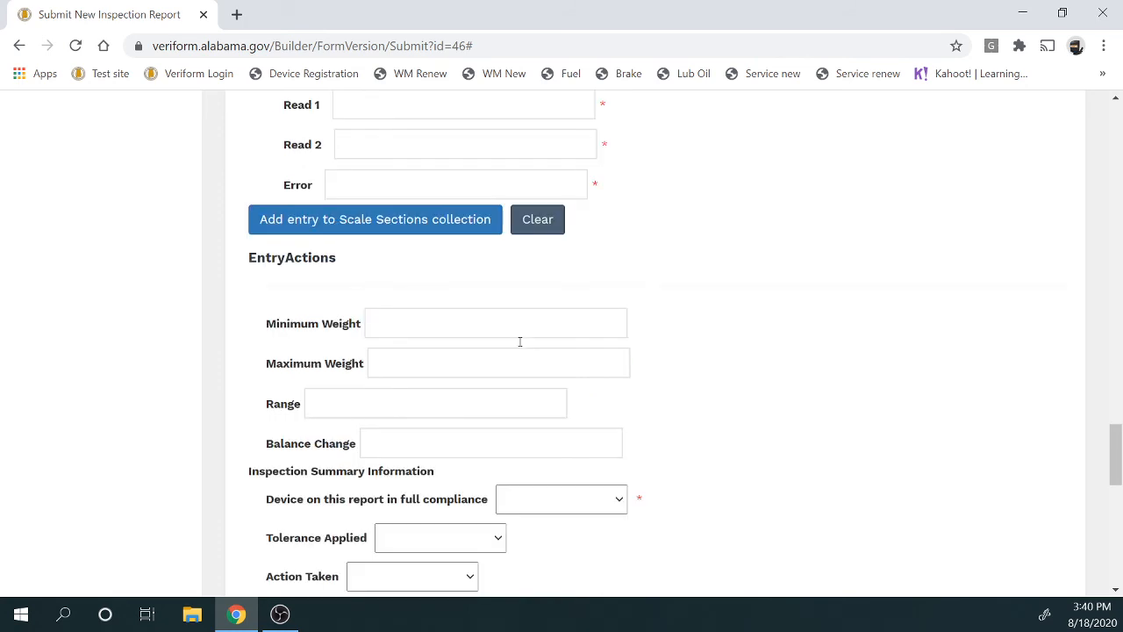
pyautogui.scroll(-2, 830, 391)
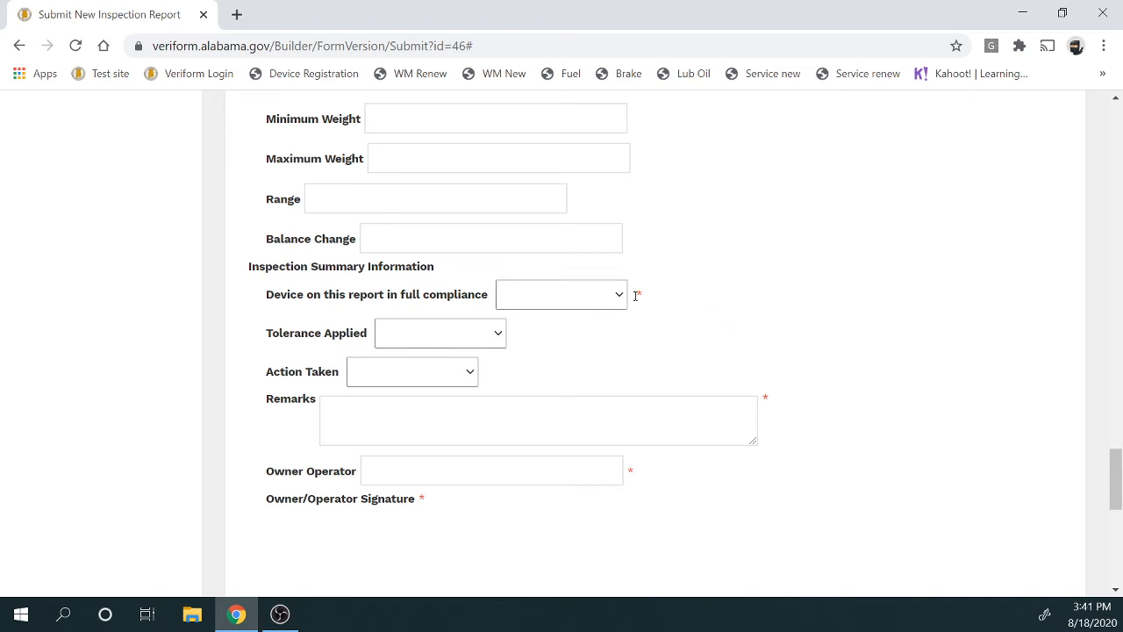
# Set full compliance to Yes, Tolerance Applied to Maintenance, and Action Taken to Adjusted
pyautogui.click(620, 298)
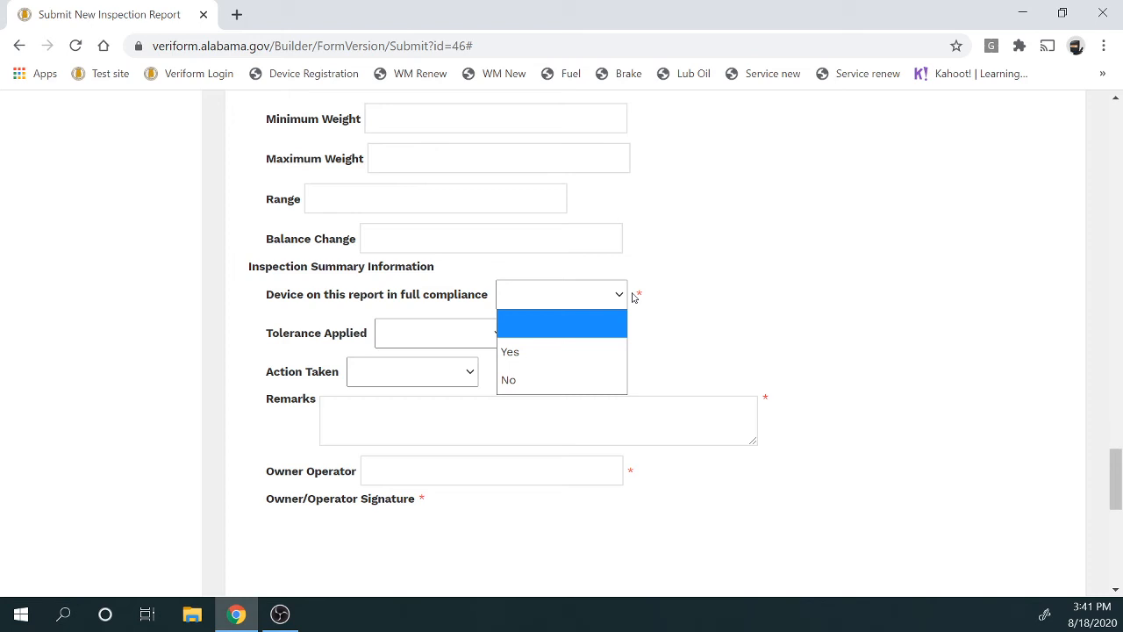
pyautogui.click(555, 351)
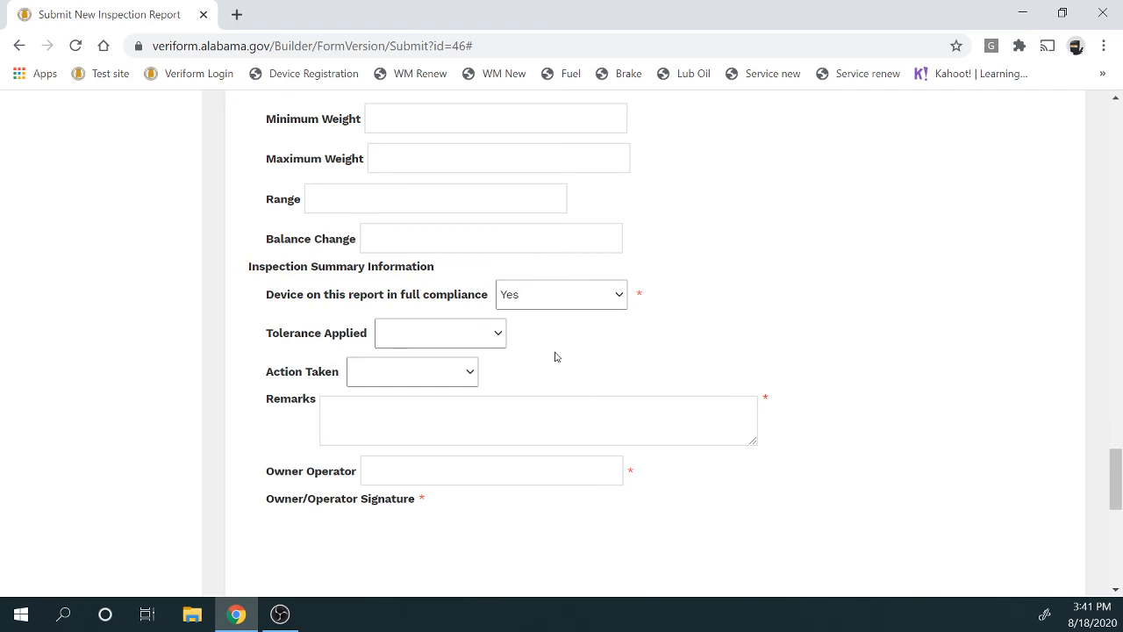
pyautogui.click(501, 336)
pyautogui.click(477, 391)
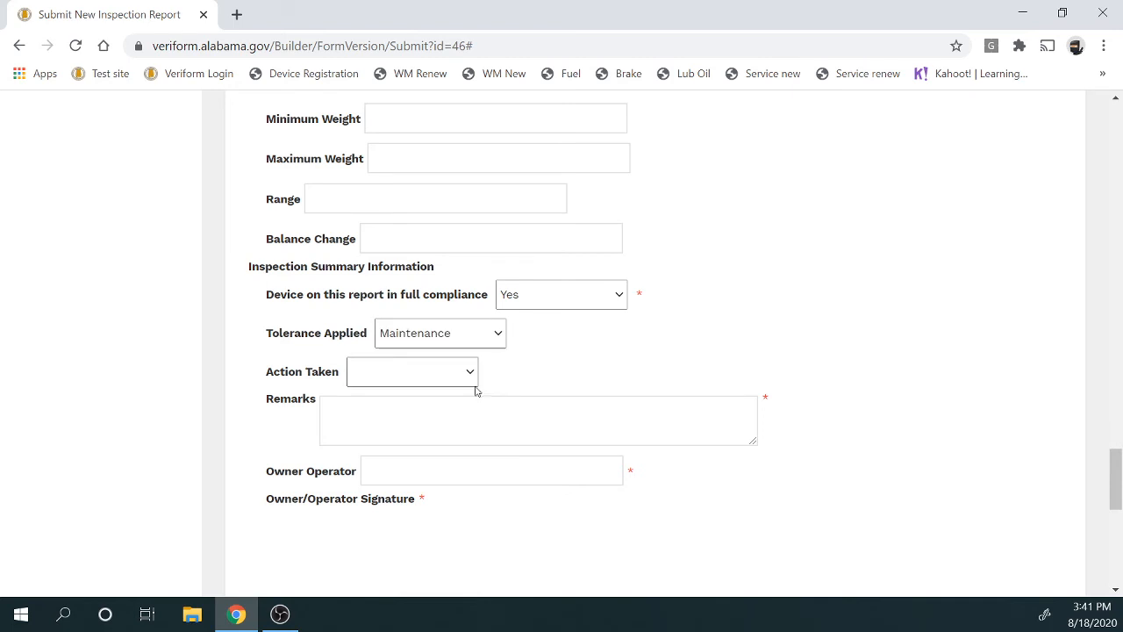
pyautogui.click(470, 372)
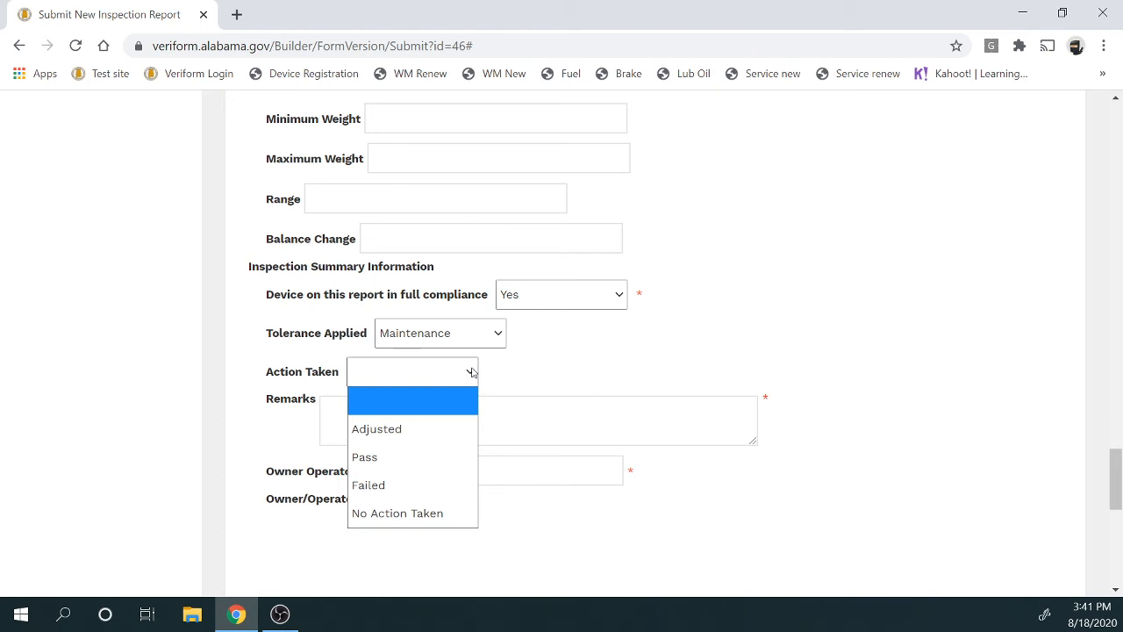
pyautogui.click(447, 428)
pyautogui.click(472, 414)
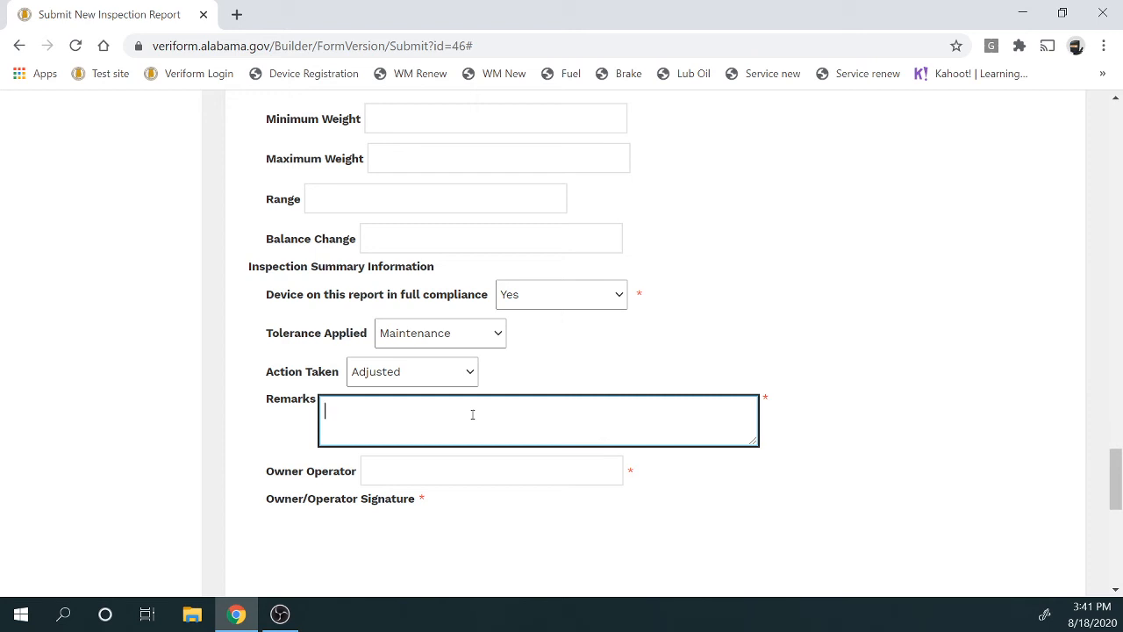
# Enter the remarks 'Adjusted scale. Scale had to be cleaned.' and enlarge the Remarks box to fit
pyautogui.write('Adjusted scale')
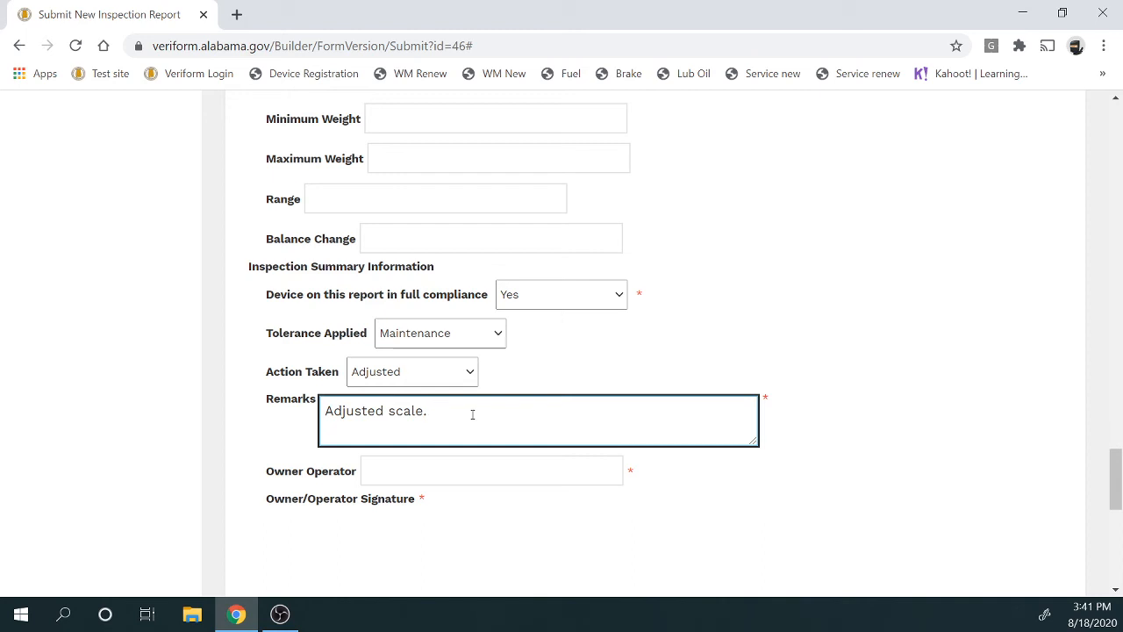
pyautogui.write('. Scale had to  be cleaned.')
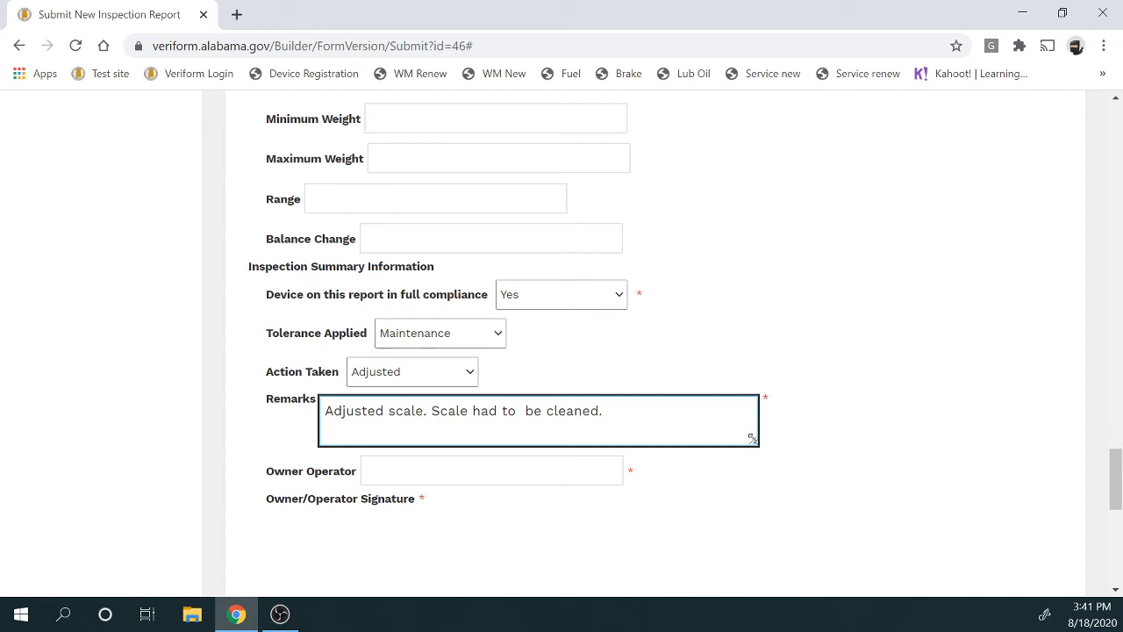
pyautogui.moveTo(753, 441)
pyautogui.mouseDown()
pyautogui.moveTo(806, 444)
pyautogui.moveTo(920, 528)
pyautogui.moveTo(1058, 589)
pyautogui.moveTo(960, 512)
pyautogui.moveTo(657, 427)
pyautogui.moveTo(742, 459)
pyautogui.mouseUp()
pyautogui.click(652, 427)
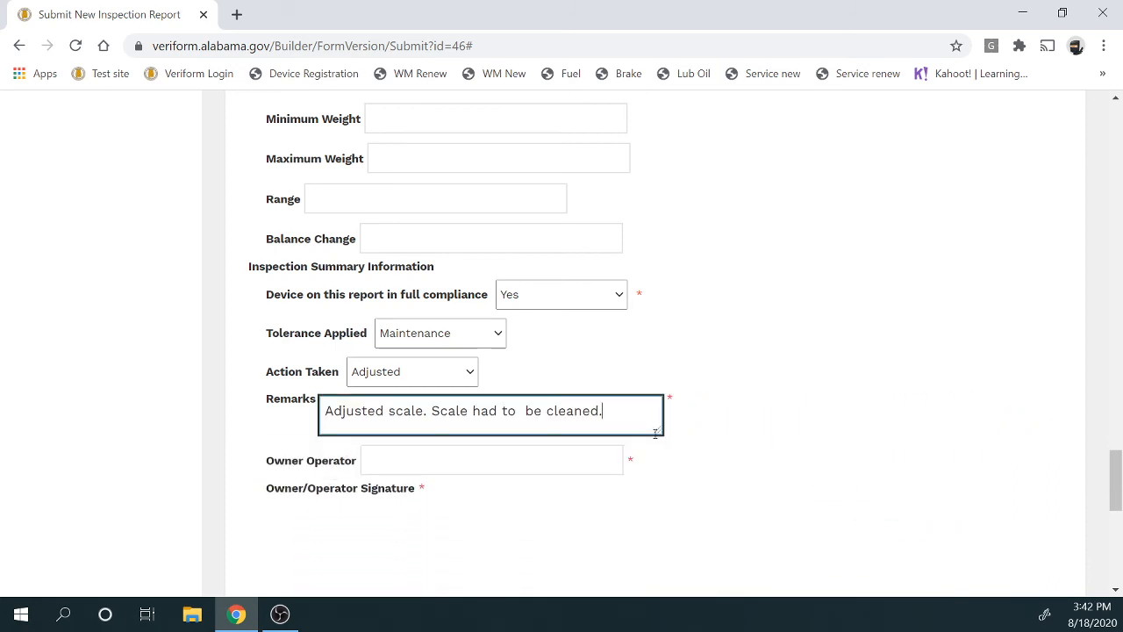
pyautogui.moveTo(659, 449); pyautogui.dragTo(687, 458)
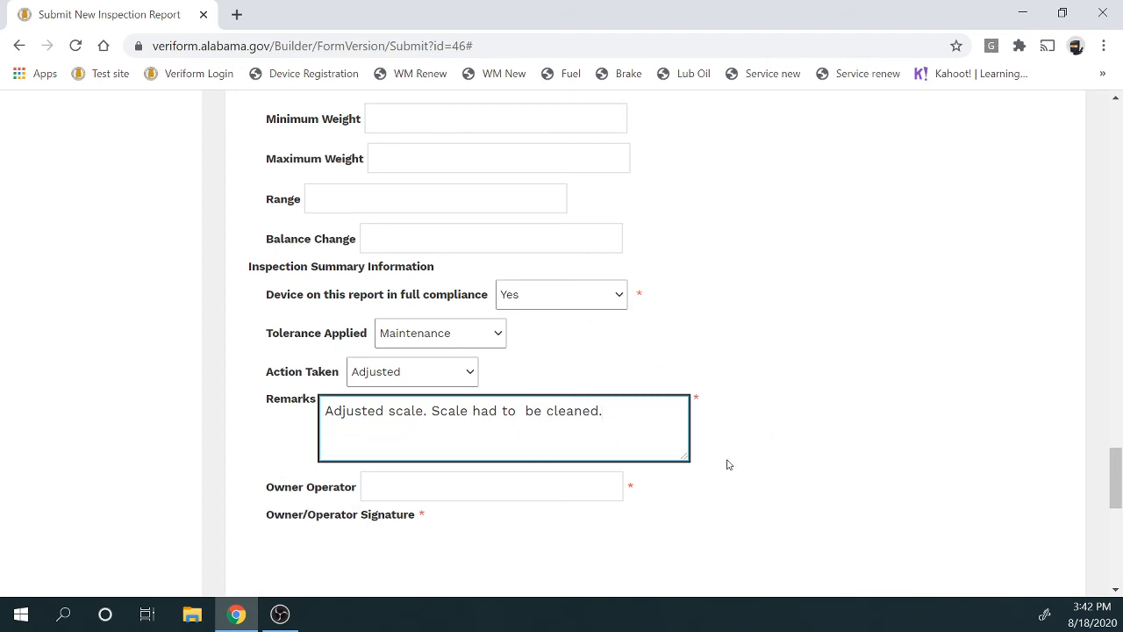
pyautogui.scroll(-2, 729, 461)
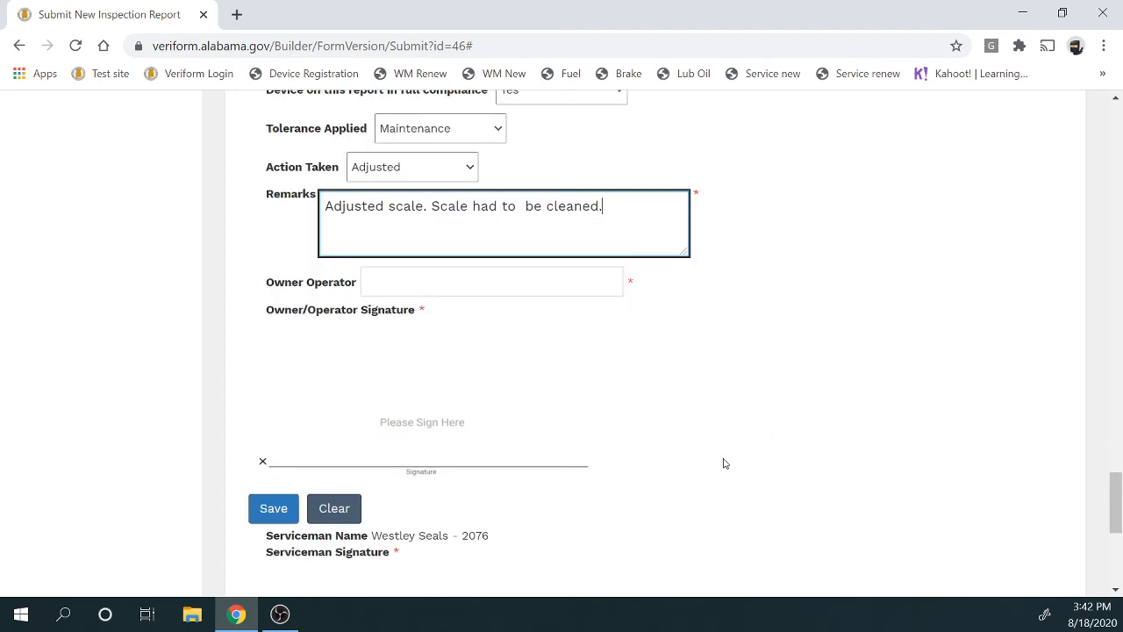
# Enter the owner operator's name, then draw, redo and save their signature
pyautogui.click(474, 280)
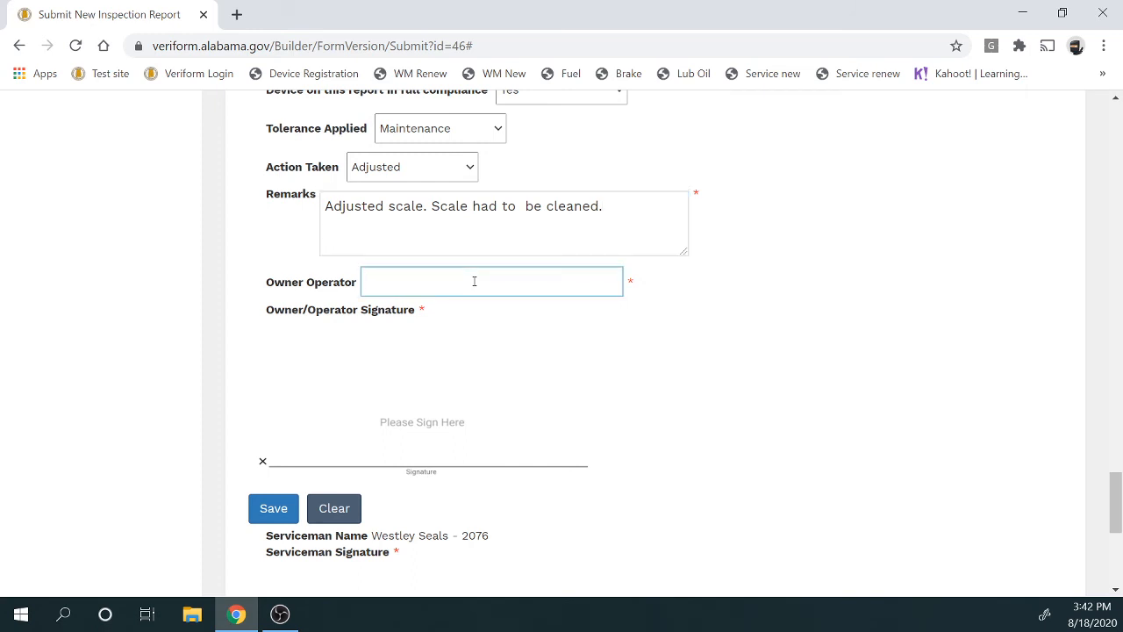
pyautogui.write('John Doe')
pyautogui.moveTo(273, 438)
pyautogui.mouseDown()
pyautogui.moveTo(285, 449)
pyautogui.moveTo(356, 425)
pyautogui.moveTo(314, 443)
pyautogui.moveTo(329, 462)
pyautogui.moveTo(394, 438)
pyautogui.mouseUp()
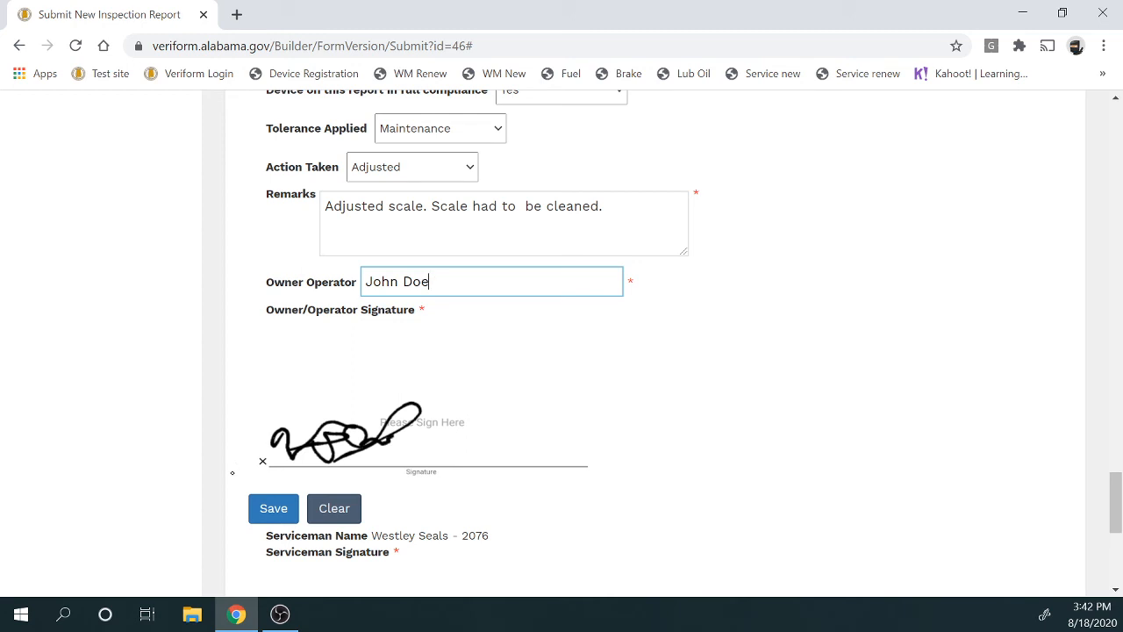
pyautogui.click(342, 515)
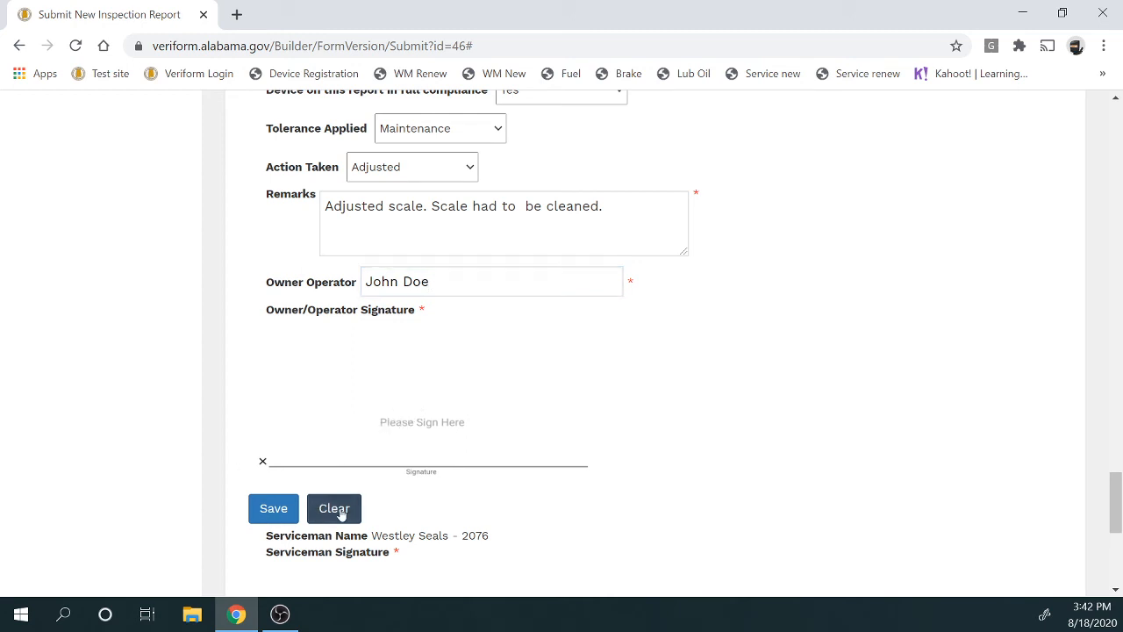
pyautogui.moveTo(281, 421)
pyautogui.mouseDown()
pyautogui.moveTo(291, 468)
pyautogui.moveTo(316, 455)
pyautogui.moveTo(337, 416)
pyautogui.moveTo(368, 464)
pyautogui.moveTo(481, 434)
pyautogui.moveTo(498, 449)
pyautogui.mouseUp()
pyautogui.click(281, 509)
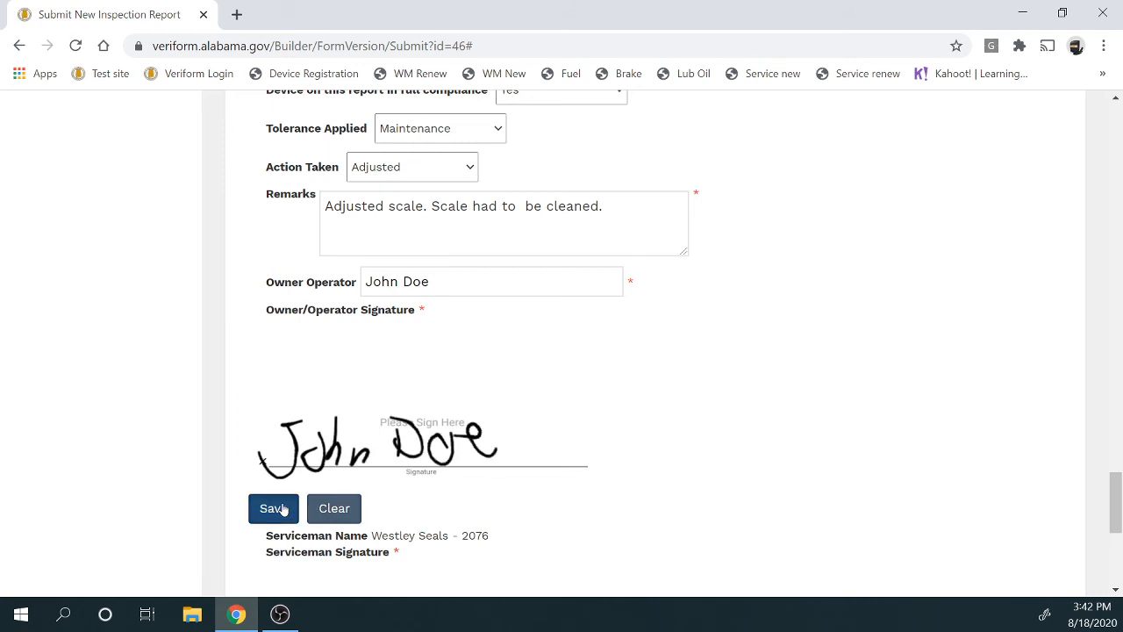
pyautogui.moveTo(442, 187)
pyautogui.mouseDown()
pyautogui.moveTo(518, 209)
pyautogui.moveTo(590, 203)
pyautogui.mouseUp()
pyautogui.click(642, 269)
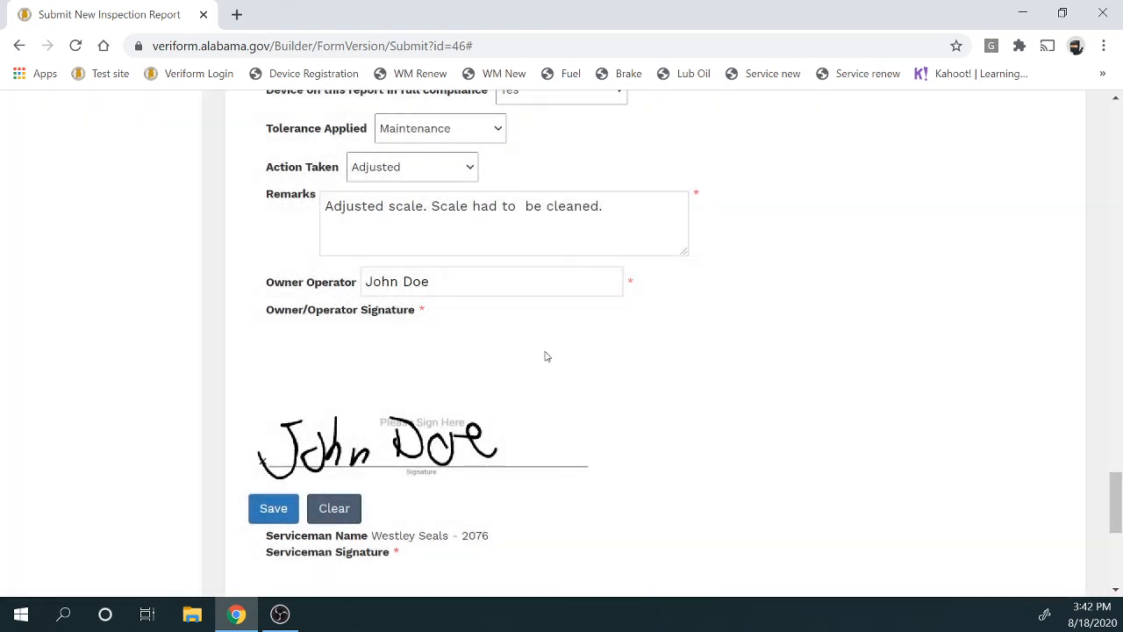
# Handwrite the serviceman's signature beside the prefilled serviceman name and save it
pyautogui.scroll(-5, 546, 356)
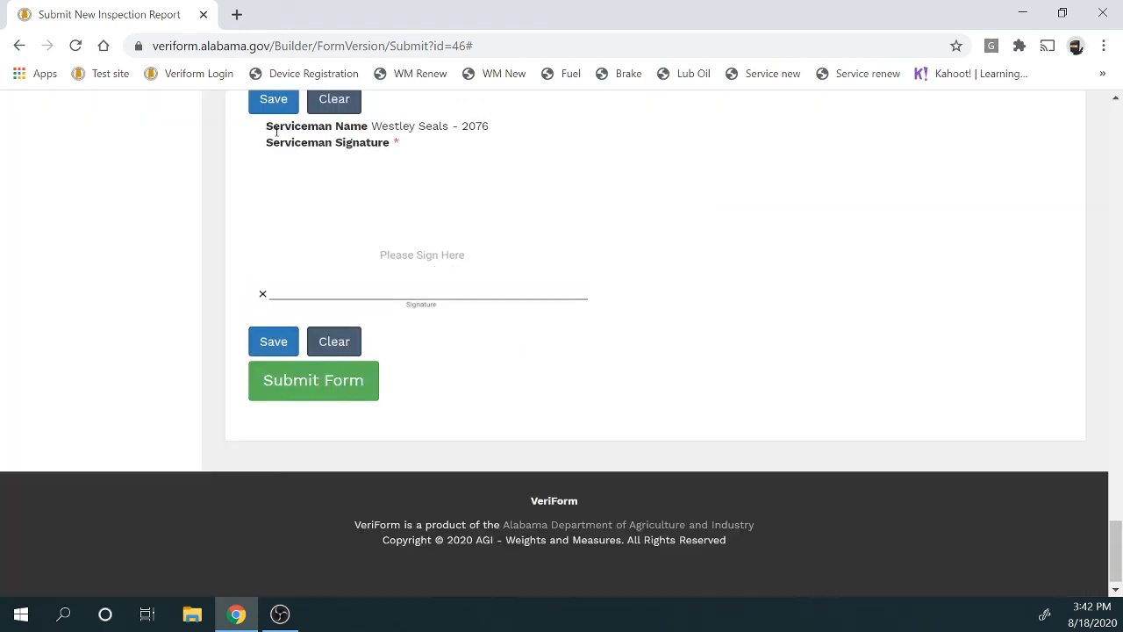
pyautogui.moveTo(262, 131); pyautogui.dragTo(481, 142)
pyautogui.click(481, 142)
pyautogui.moveTo(275, 262)
pyautogui.mouseDown()
pyautogui.moveTo(314, 261)
pyautogui.moveTo(321, 246)
pyautogui.mouseUp()
pyautogui.moveTo(307, 268)
pyautogui.mouseDown()
pyautogui.moveTo(344, 261)
pyautogui.moveTo(367, 281)
pyautogui.moveTo(441, 286)
pyautogui.mouseUp()
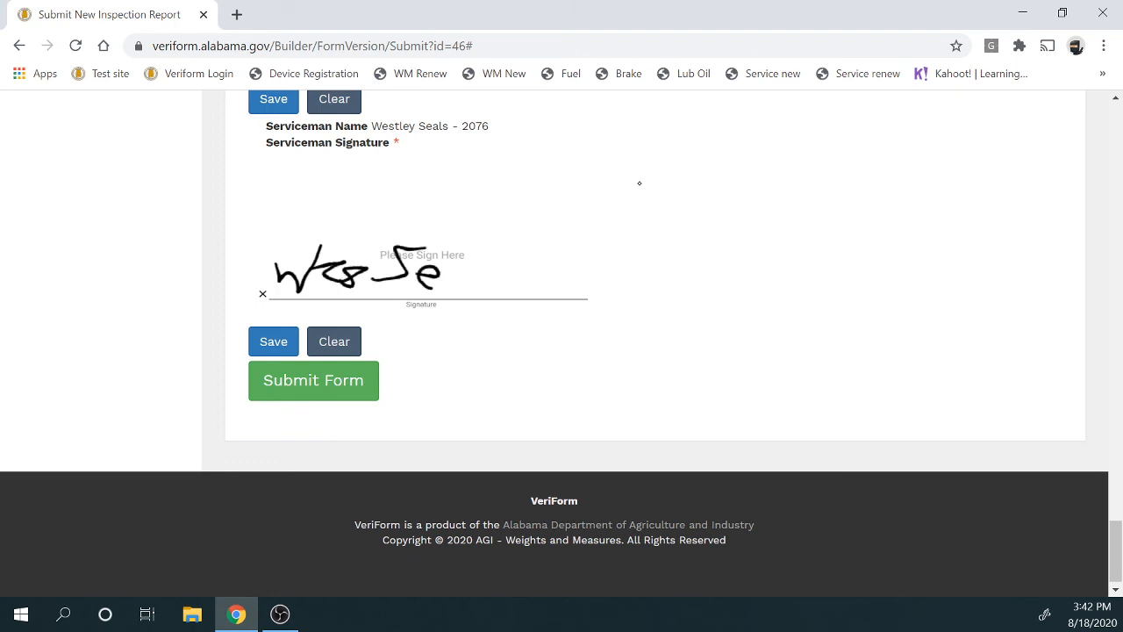
pyautogui.moveTo(475, 244); pyautogui.dragTo(475, 292)
pyautogui.moveTo(507, 258)
pyautogui.mouseDown()
pyautogui.moveTo(493, 265)
pyautogui.moveTo(507, 300)
pyautogui.moveTo(462, 298)
pyautogui.mouseUp()
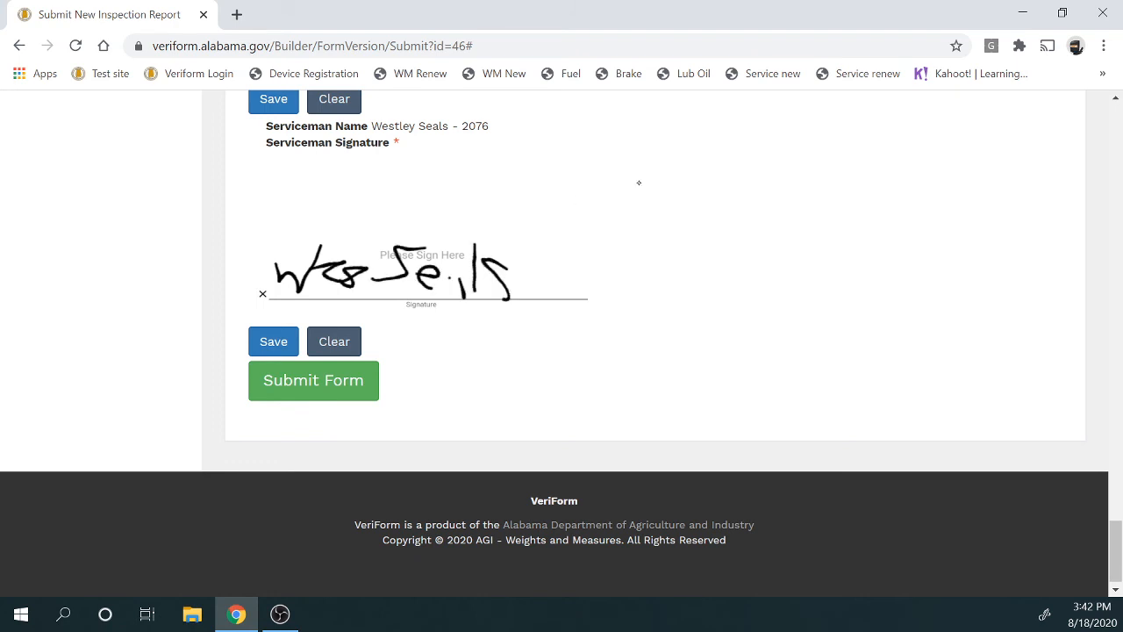
pyautogui.click(272, 341)
pyautogui.click(646, 261)
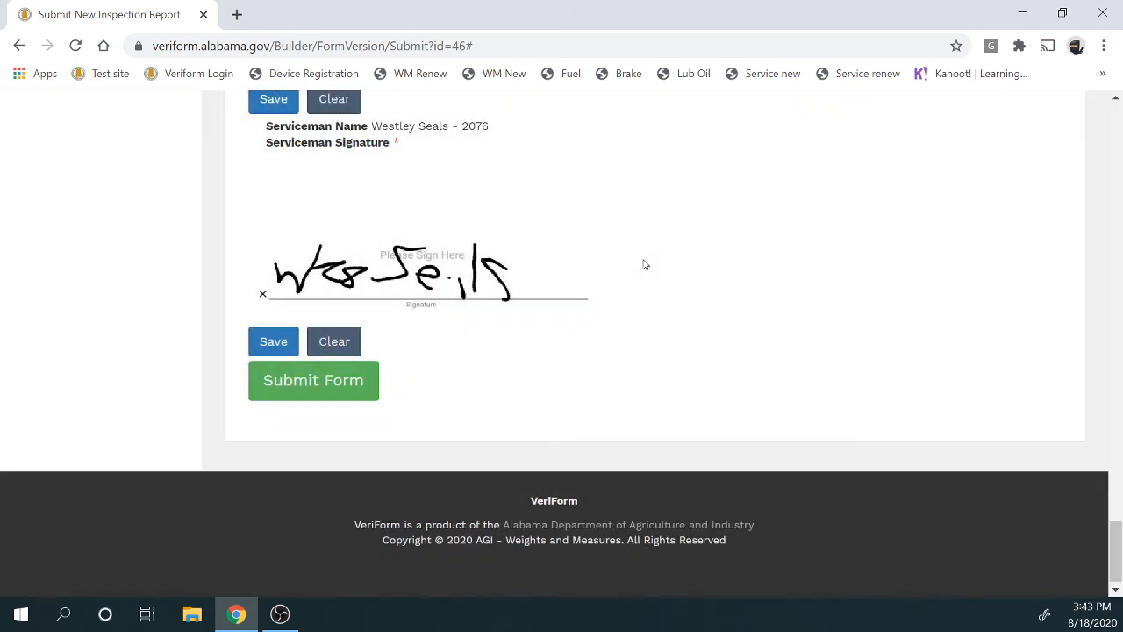
pyautogui.scroll(5, 644, 264)
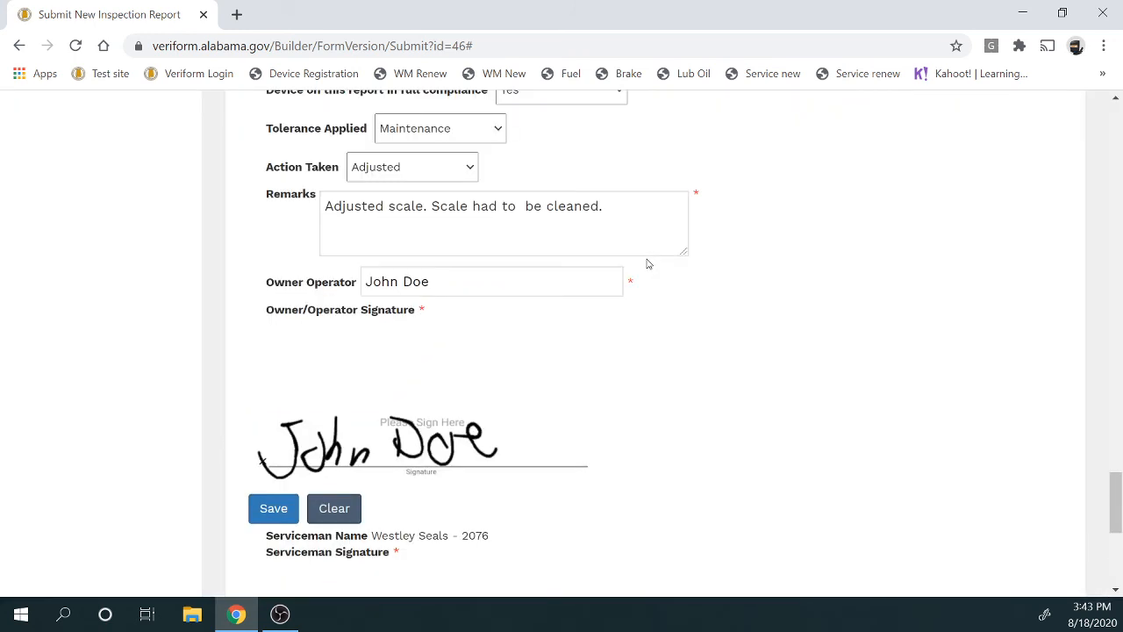
pyautogui.scroll(2, 653, 261)
pyautogui.scroll(2, 653, 262)
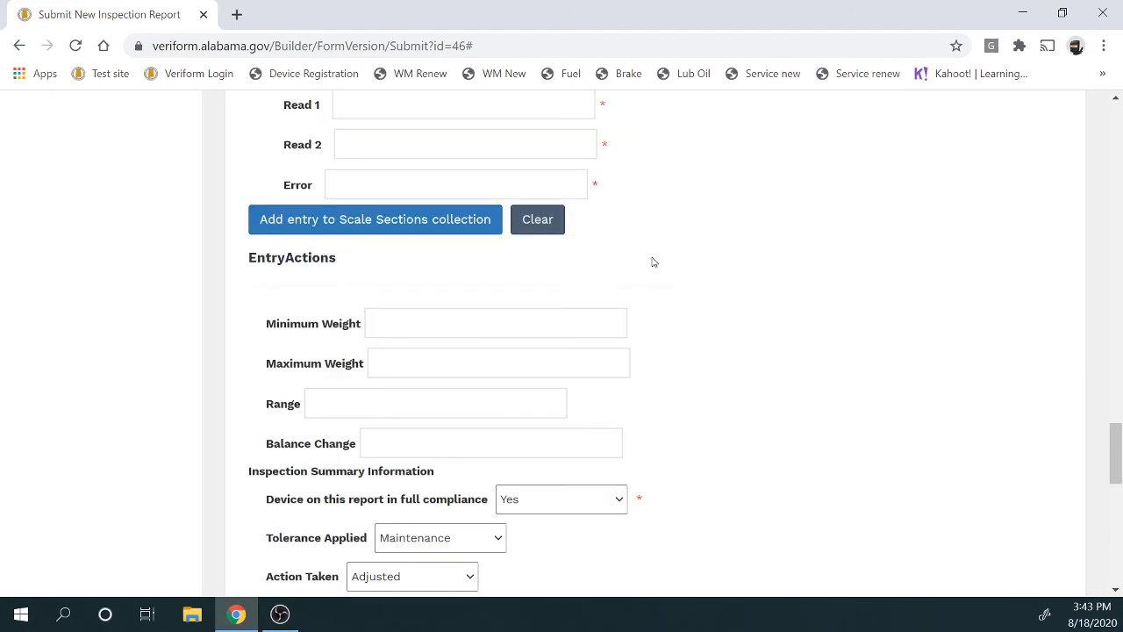
pyautogui.scroll(2, 659, 266)
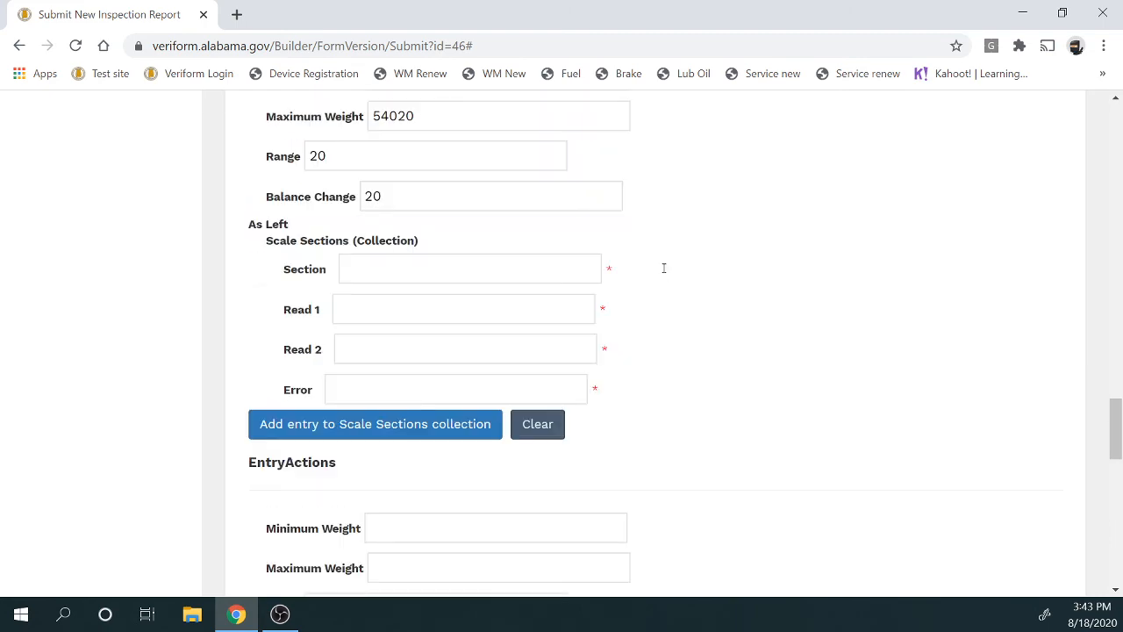
pyautogui.scroll(2, 663, 267)
pyautogui.scroll(8, 663, 267)
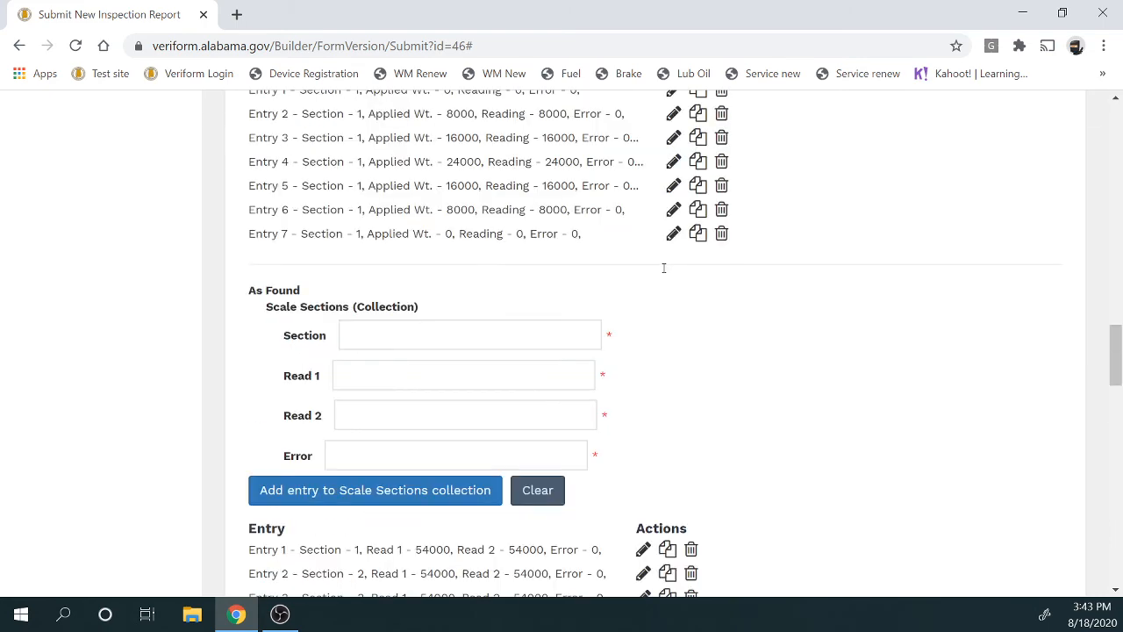
pyautogui.scroll(5, 663, 267)
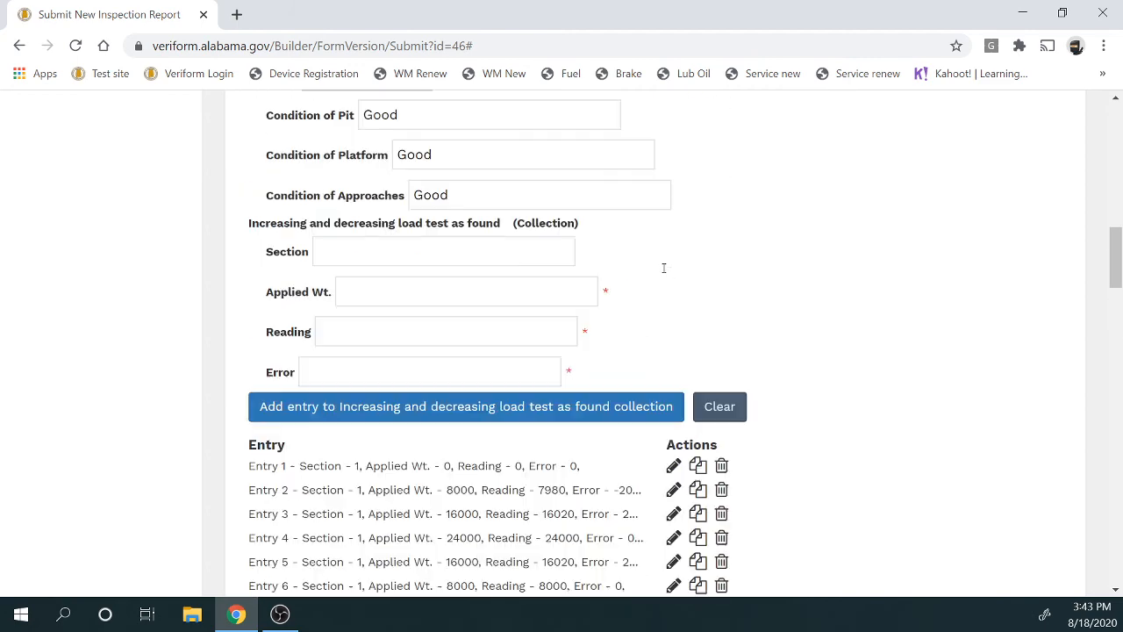
pyautogui.scroll(2, 663, 268)
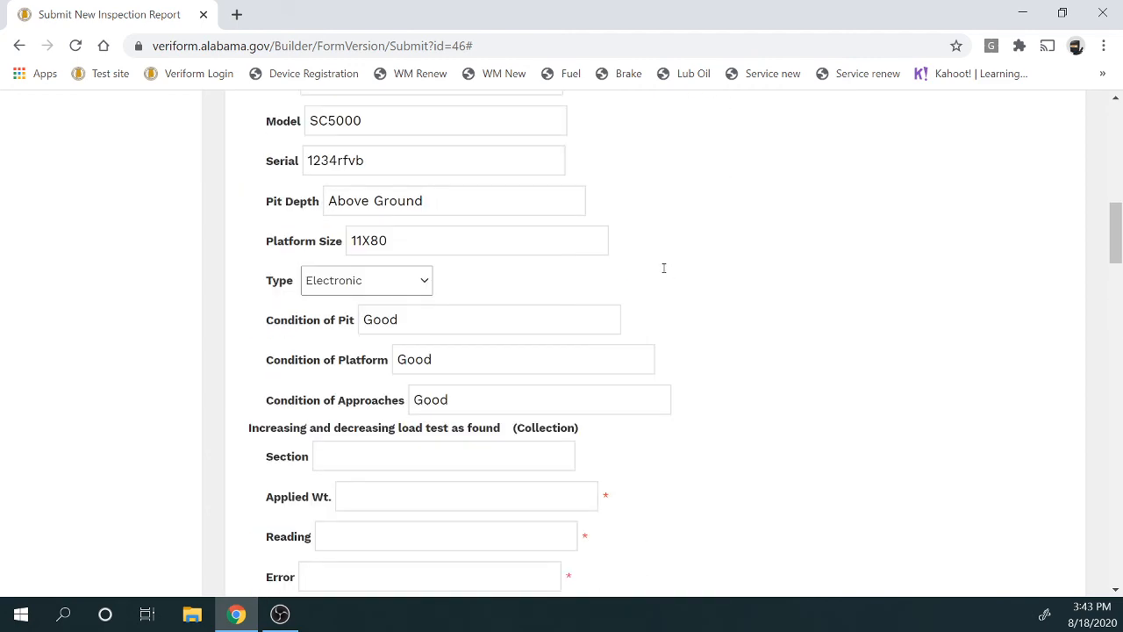
pyautogui.scroll(-20, 663, 268)
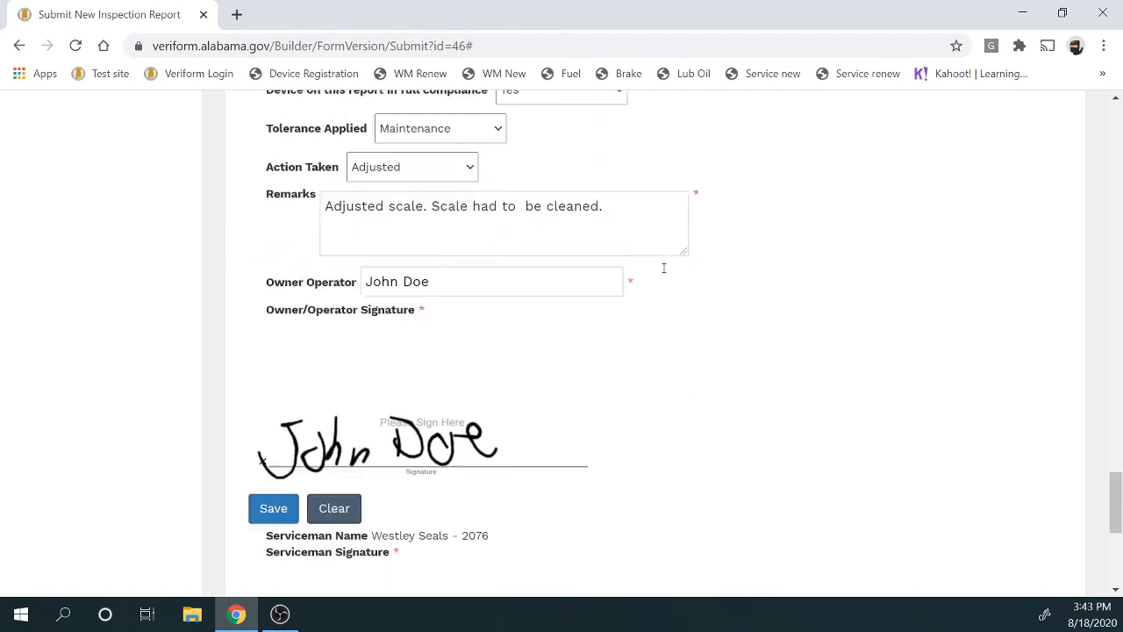
pyautogui.scroll(-5, 663, 267)
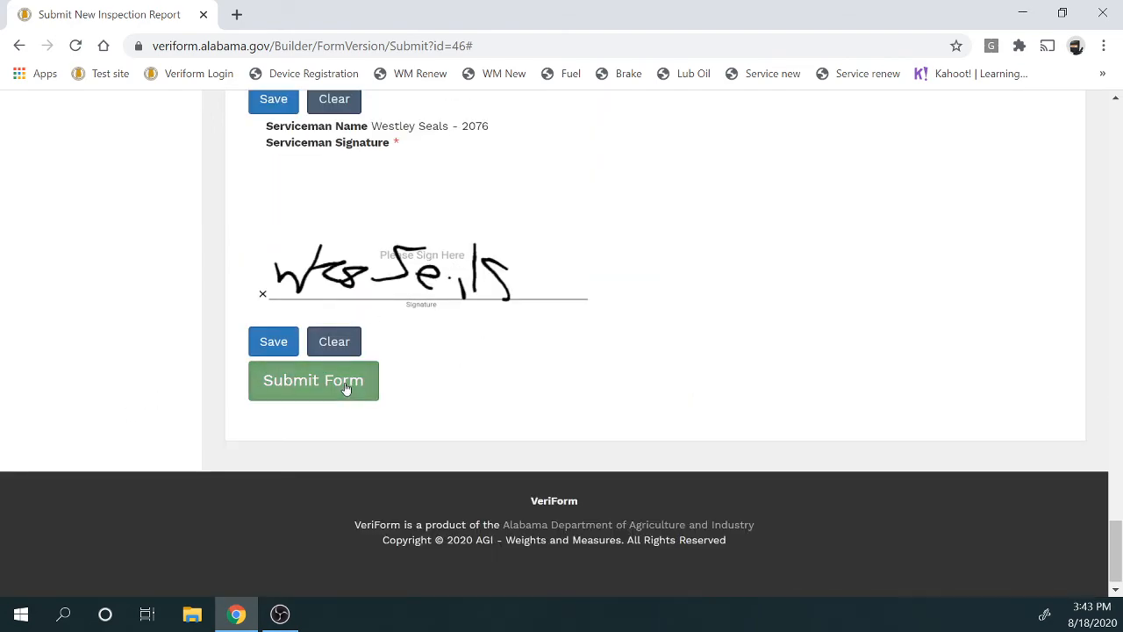
# Submit the completed report and enter the owner's email address as the first recipient
pyautogui.click(345, 387)
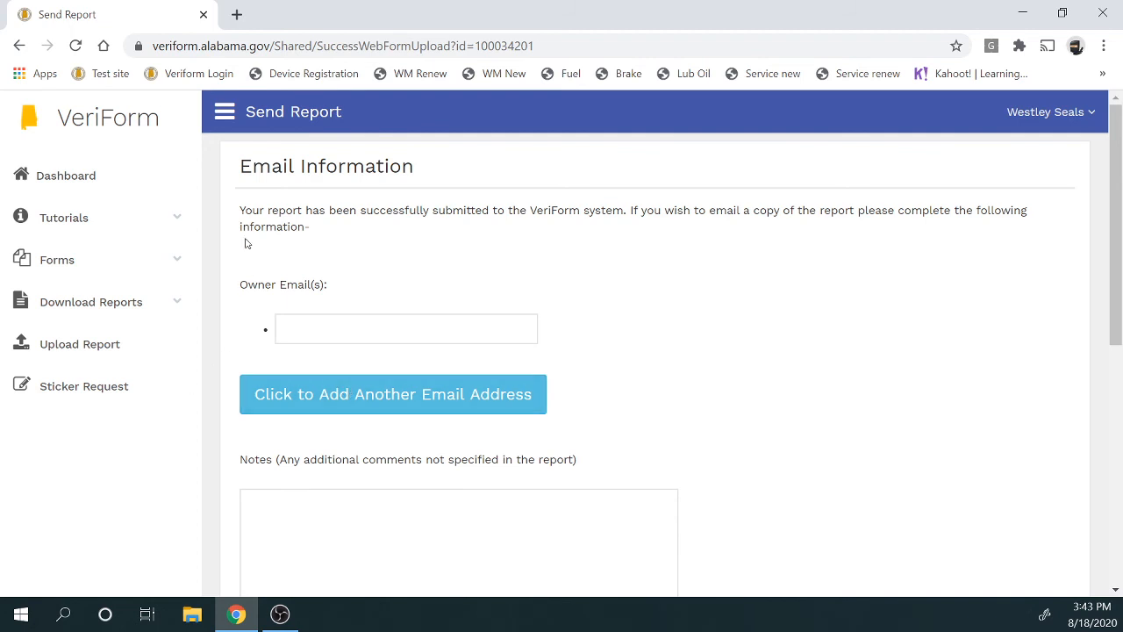
pyautogui.moveTo(241, 211); pyautogui.dragTo(630, 210)
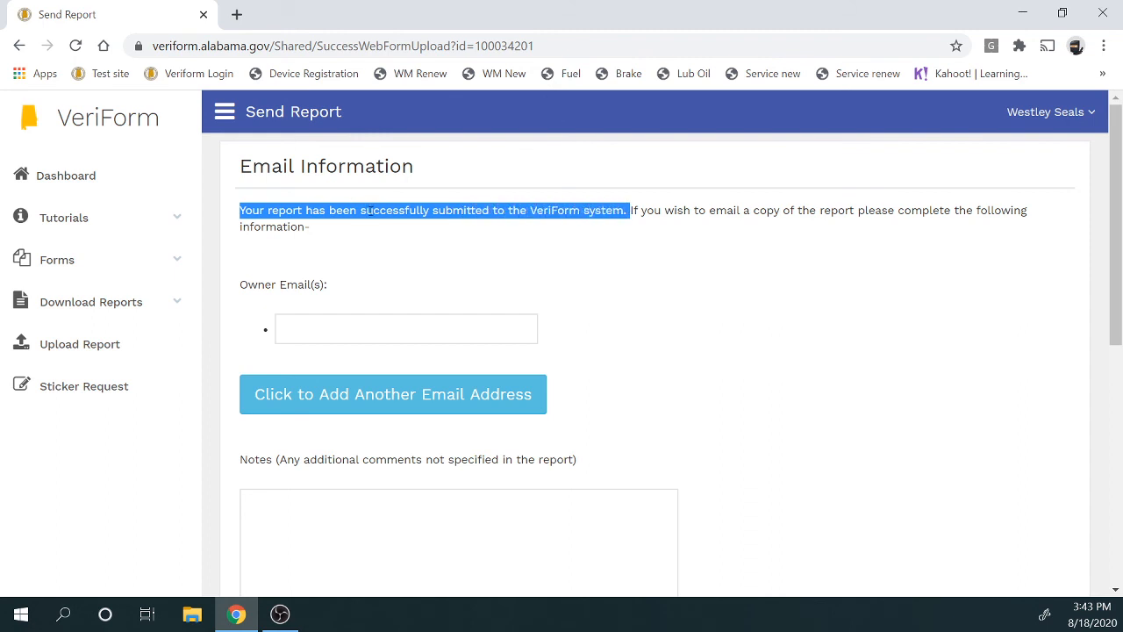
pyautogui.click(400, 320)
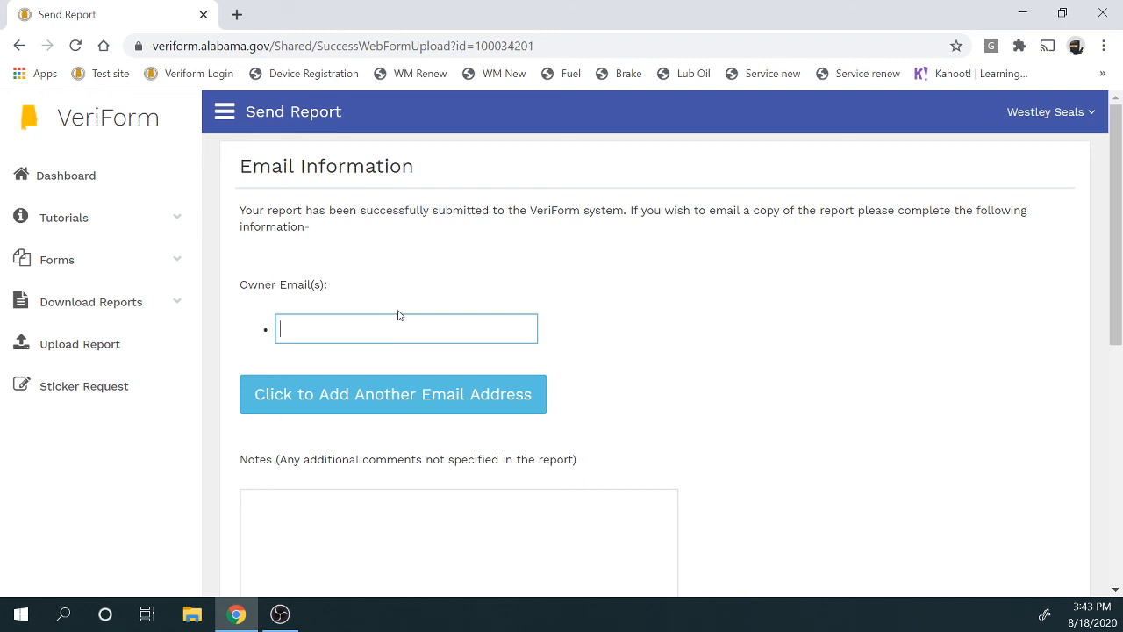
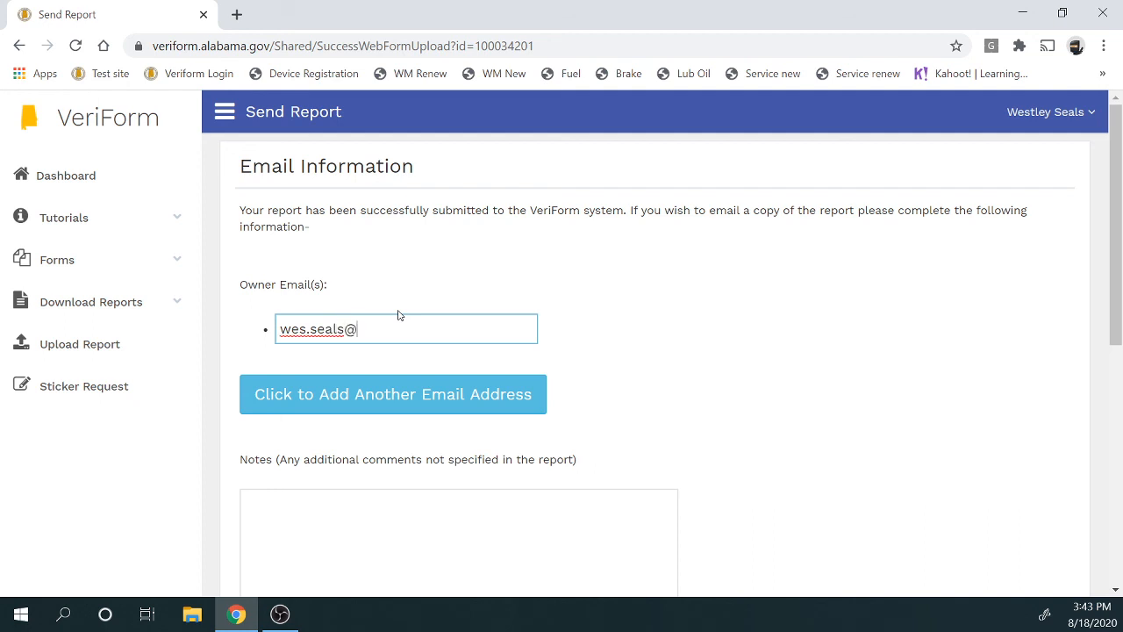
# Add two more email fields, write the note 'This is your report.', and send
pyautogui.click(430, 404)
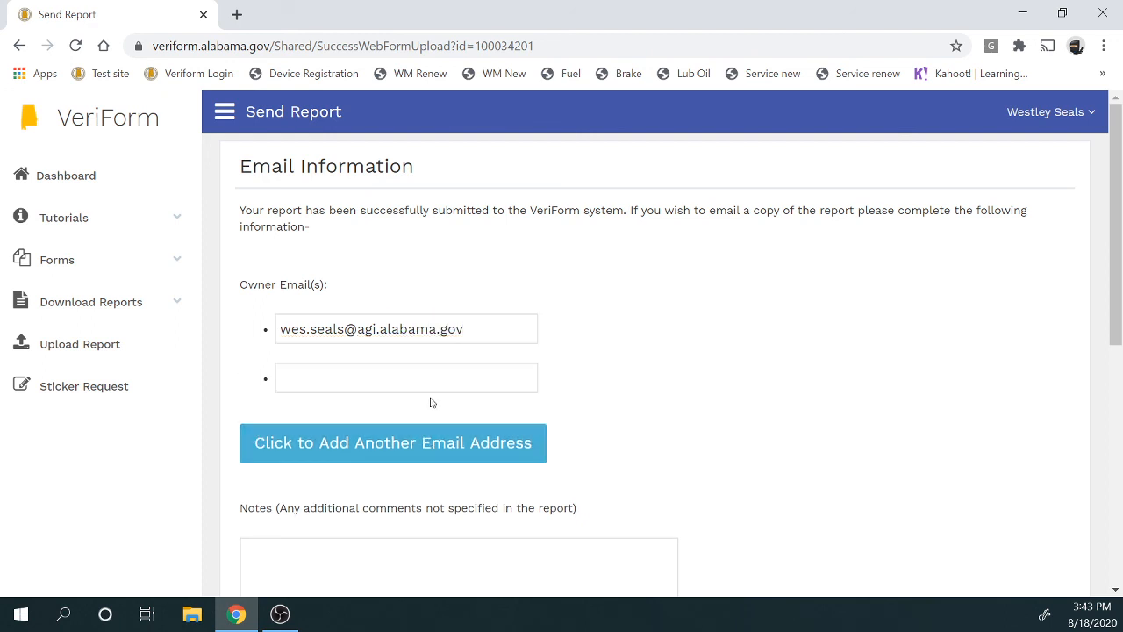
pyautogui.click(407, 439)
pyautogui.scroll(-3, 374, 409)
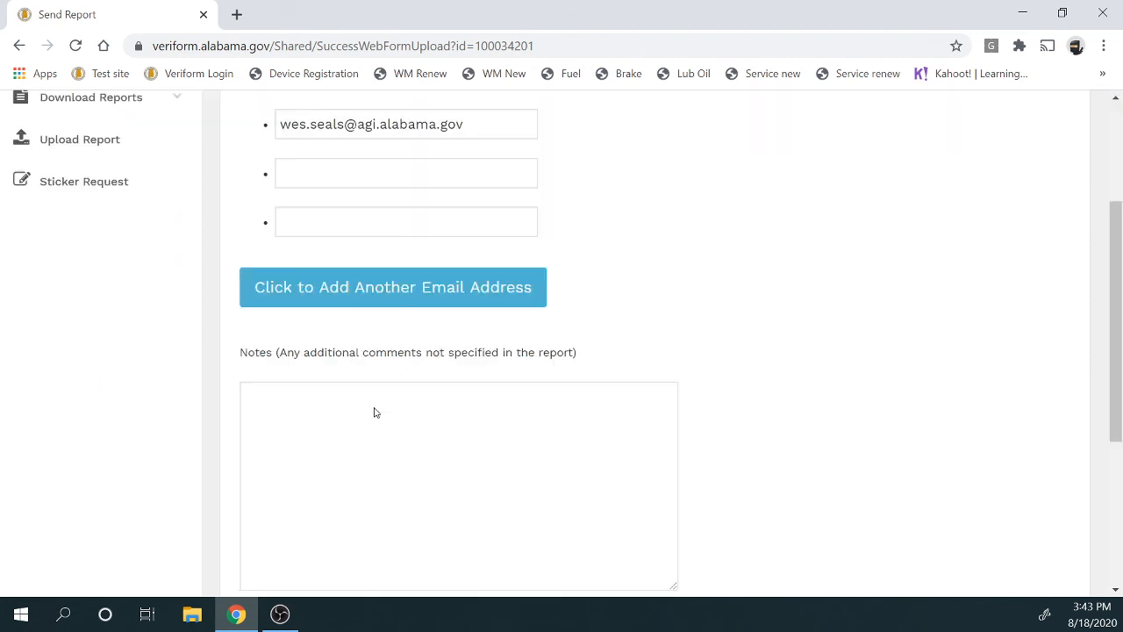
pyautogui.click(357, 412)
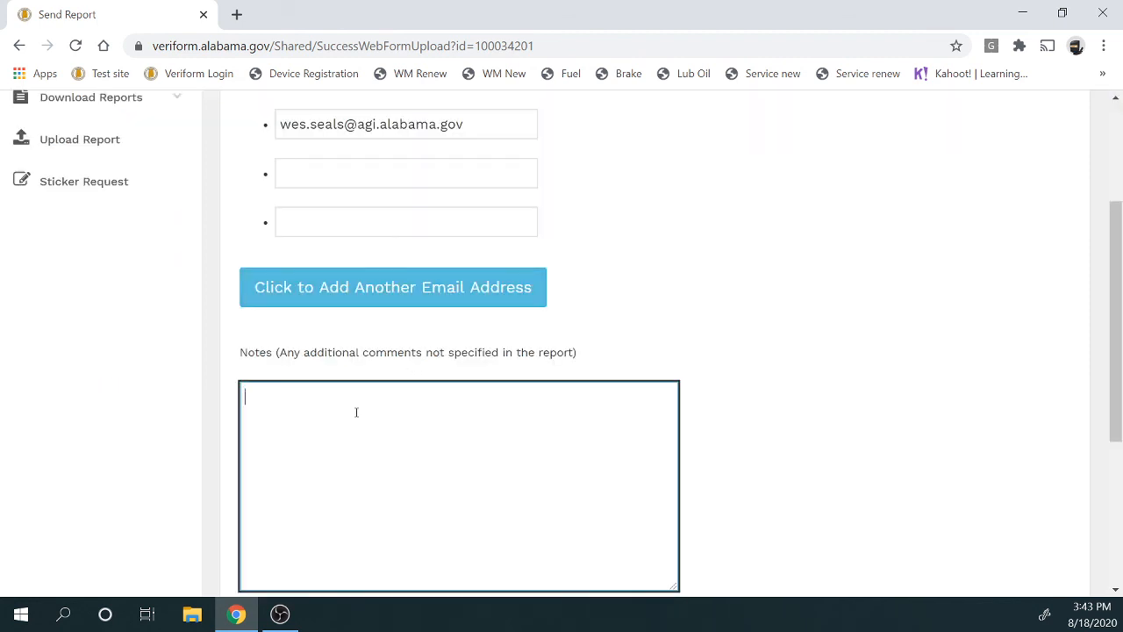
pyautogui.write('This is your report.')
pyautogui.scroll(-3, 356, 412)
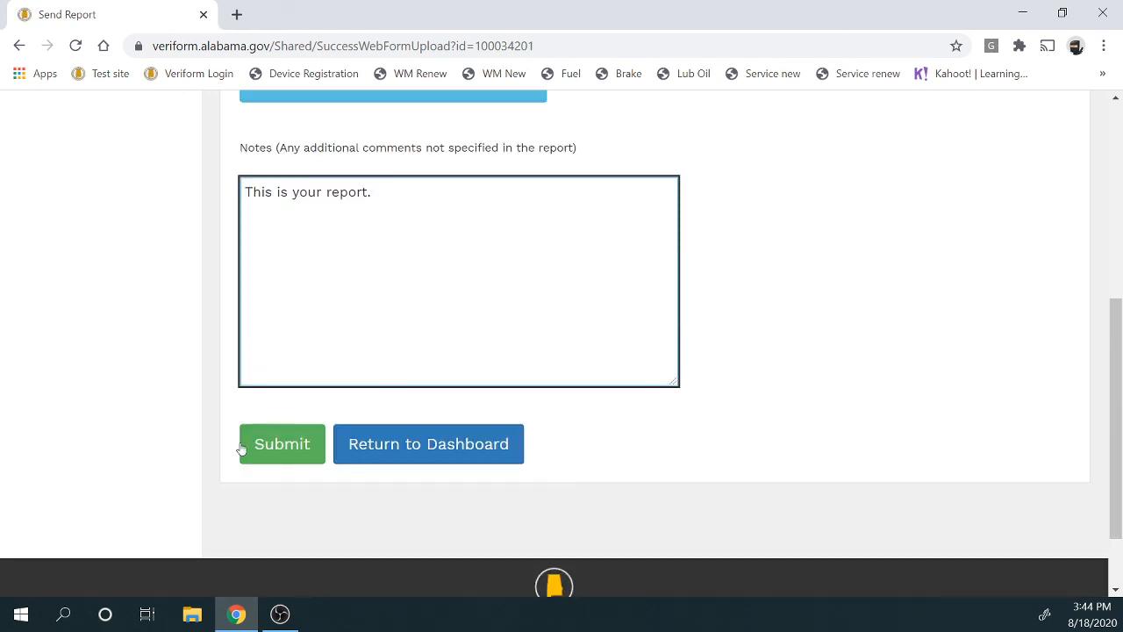
pyautogui.click(267, 443)
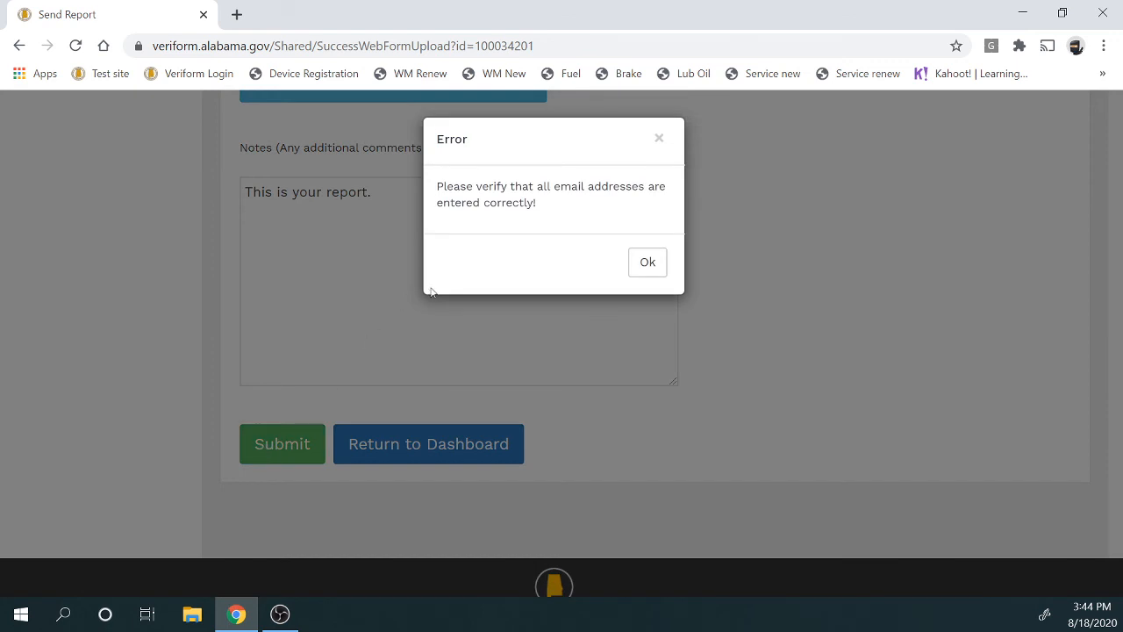
# Dismiss the email error and fill the extra owner email fields with the saved recipient address
pyautogui.click(648, 261)
pyautogui.scroll(5, 561, 293)
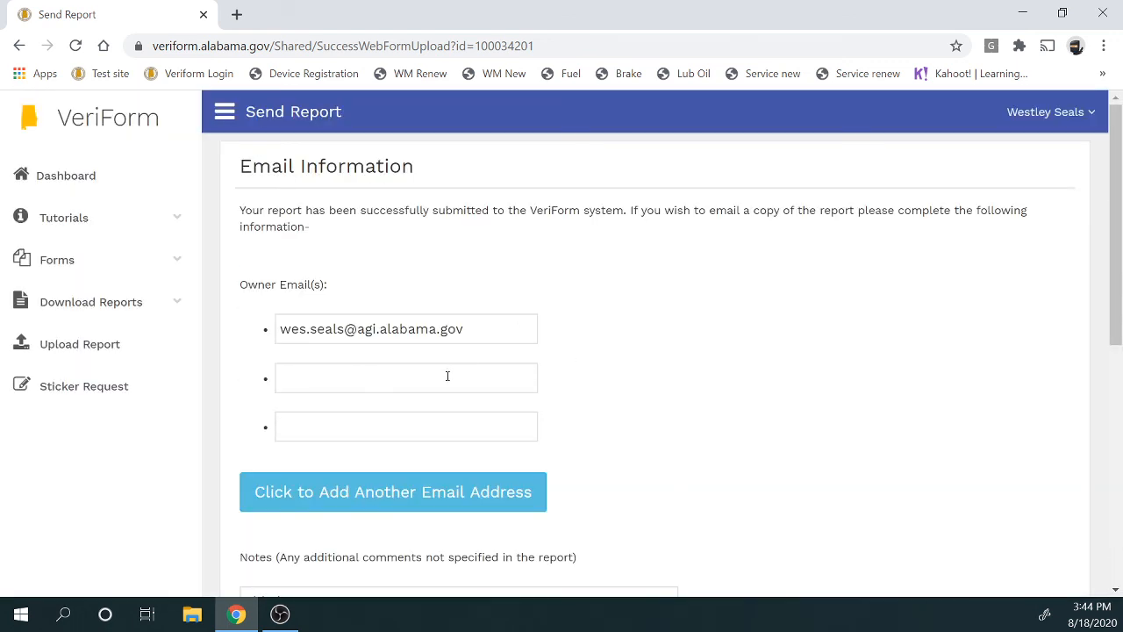
pyautogui.click(463, 370)
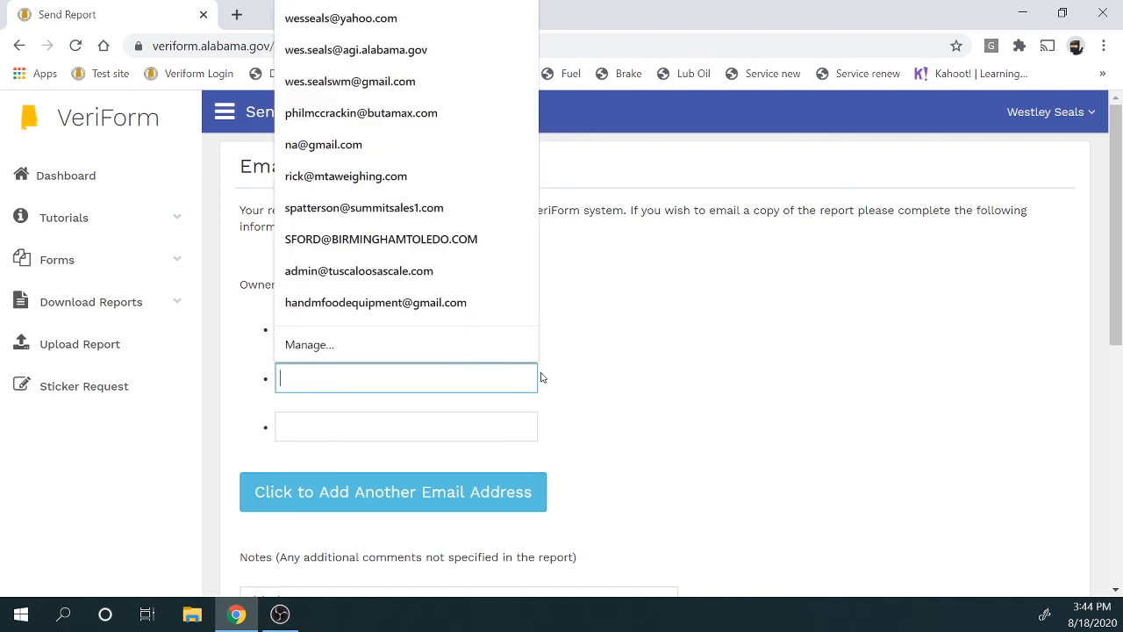
pyautogui.click(596, 350)
pyautogui.click(507, 365)
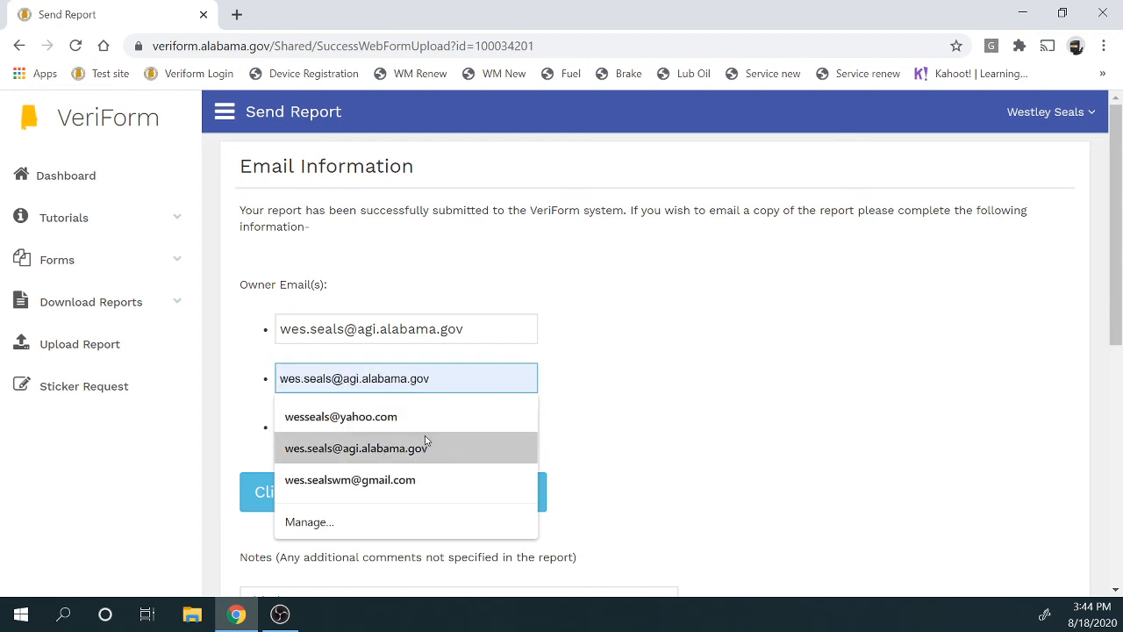
pyautogui.click(427, 447)
pyautogui.click(606, 421)
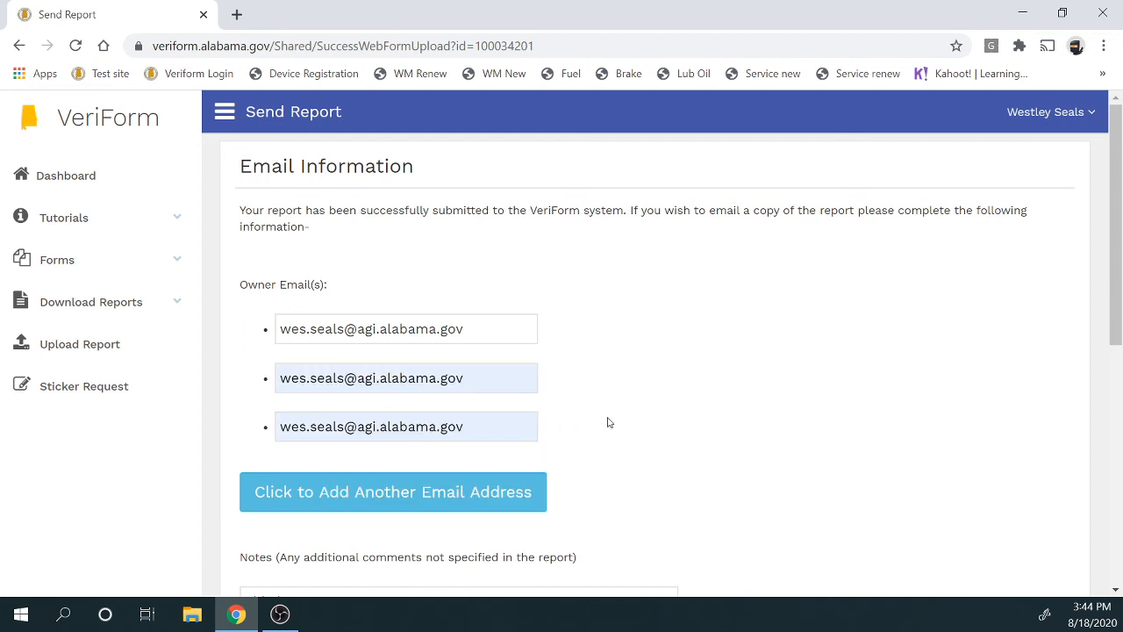
pyautogui.scroll(-5, 575, 471)
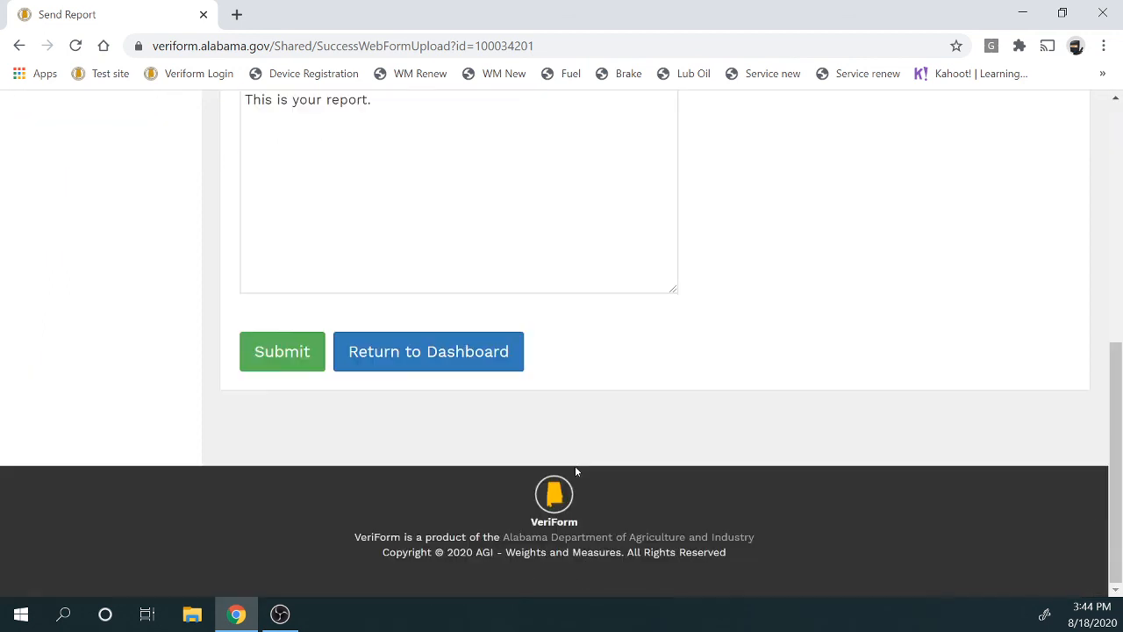
# Send the report email, return to the dashboard, and open Profile to list recent submissions
pyautogui.click(292, 353)
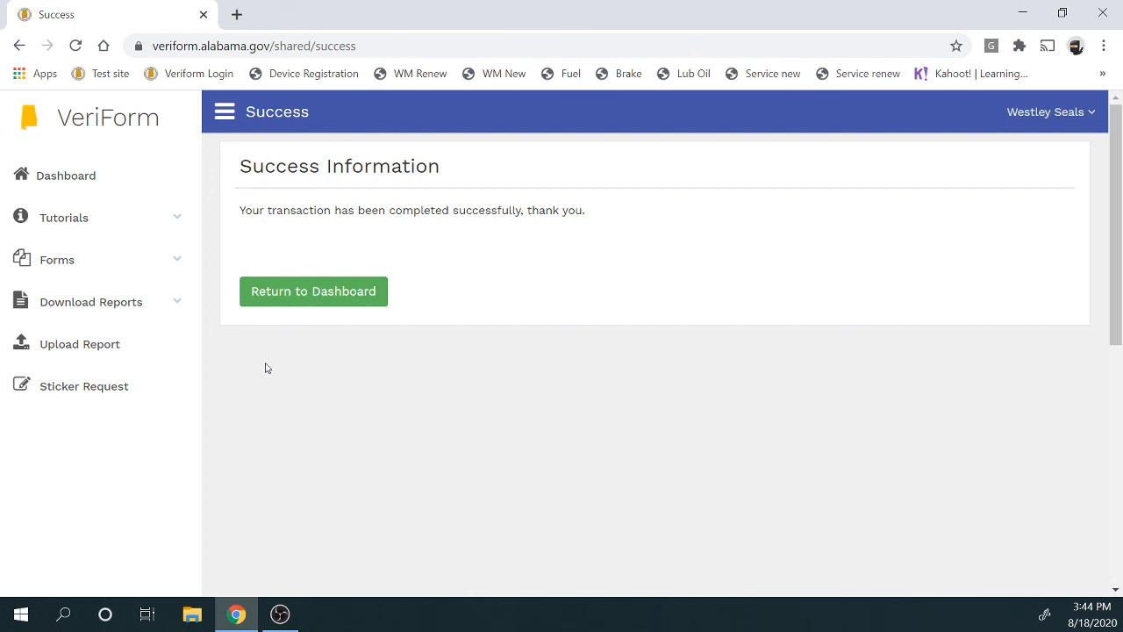
pyautogui.click(281, 290)
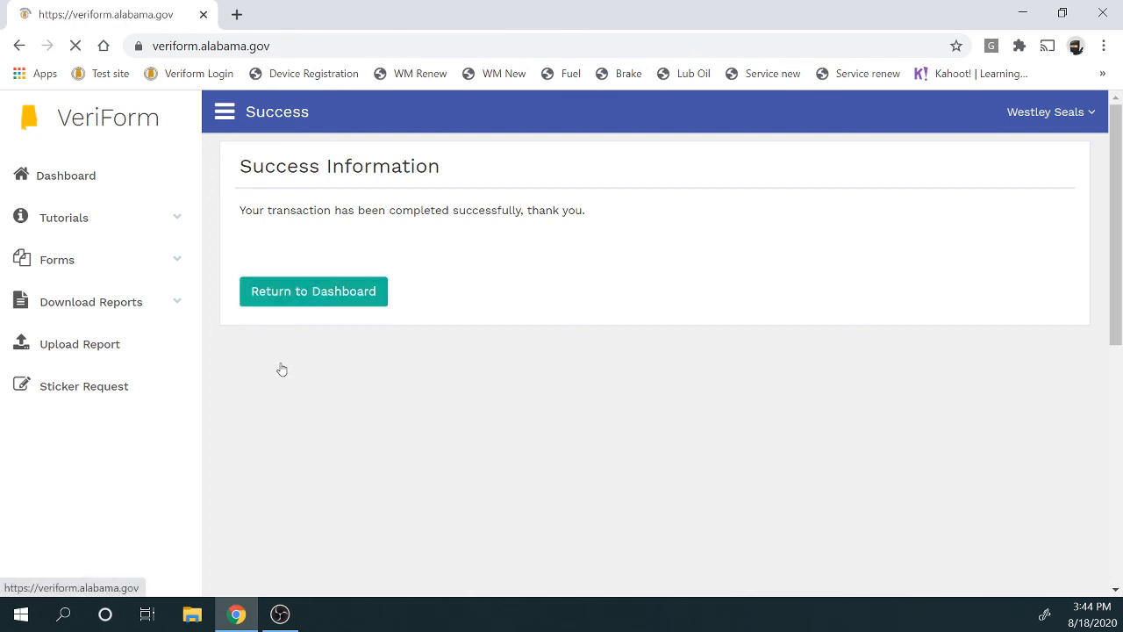
pyautogui.click(1035, 118)
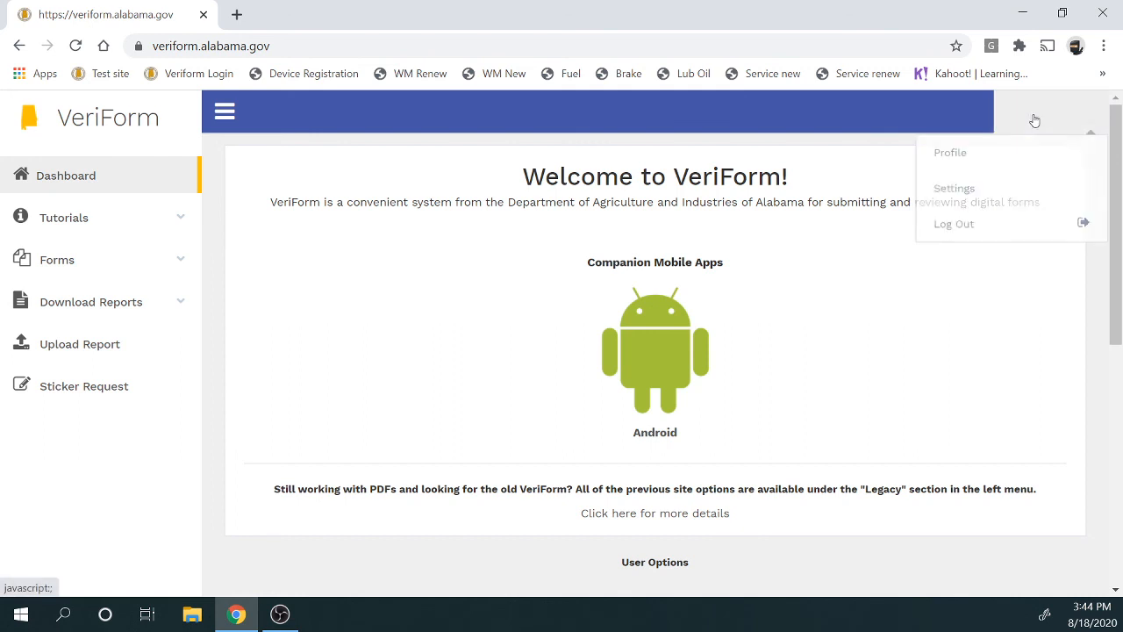
pyautogui.click(1022, 150)
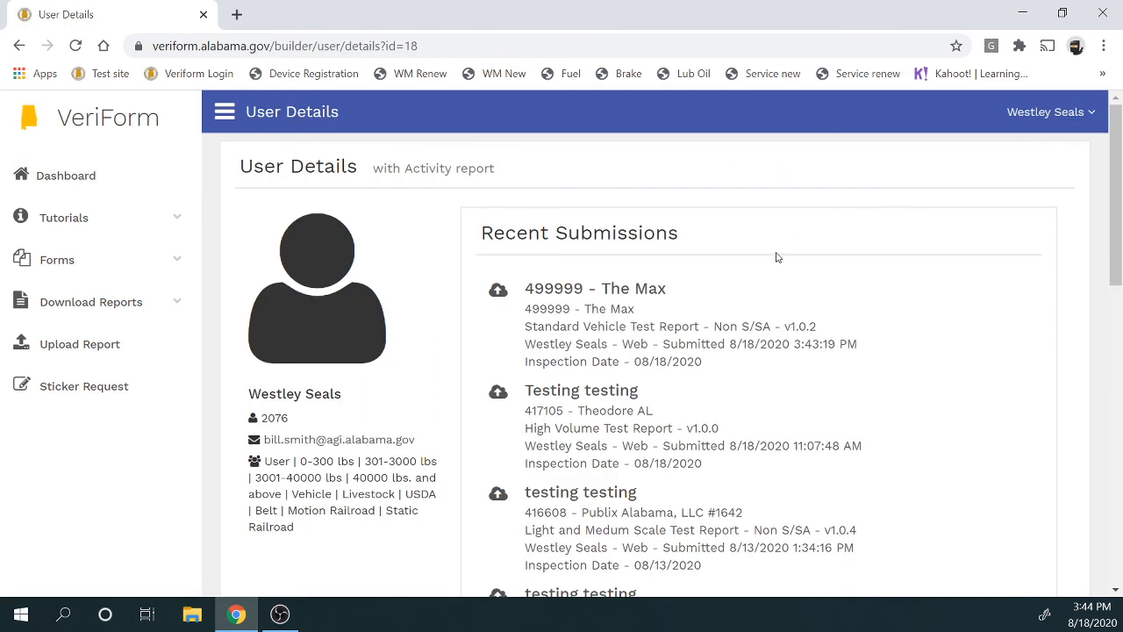
# Open the 499999 - The Max submission and generate a PDF of its completed form
pyautogui.click(586, 300)
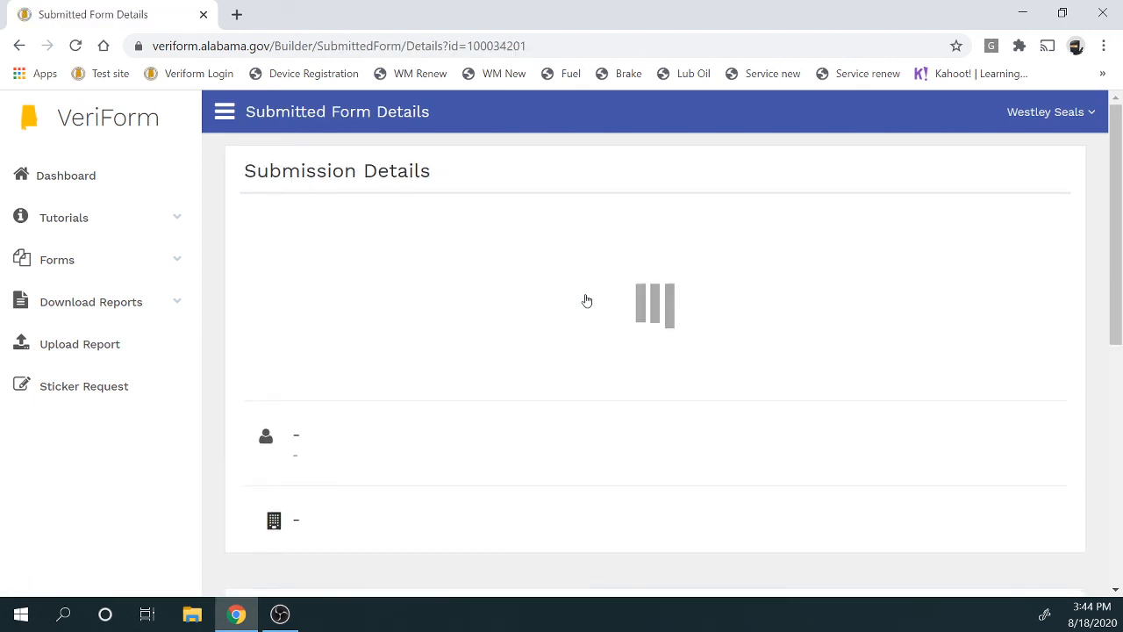
pyautogui.scroll(-2, 586, 300)
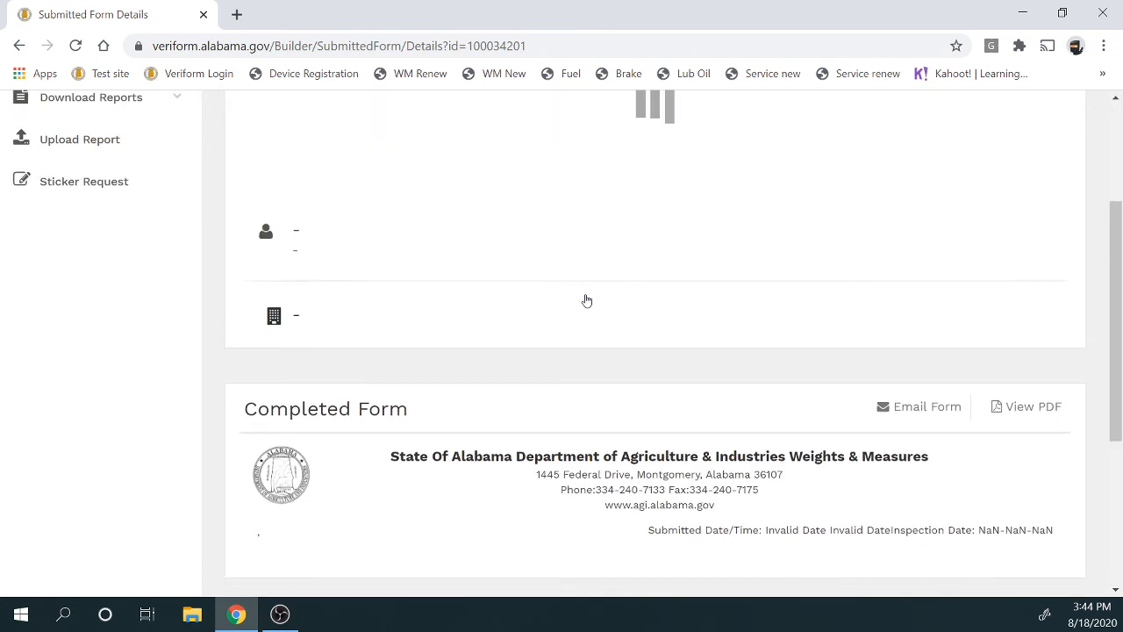
pyautogui.scroll(-2, 583, 300)
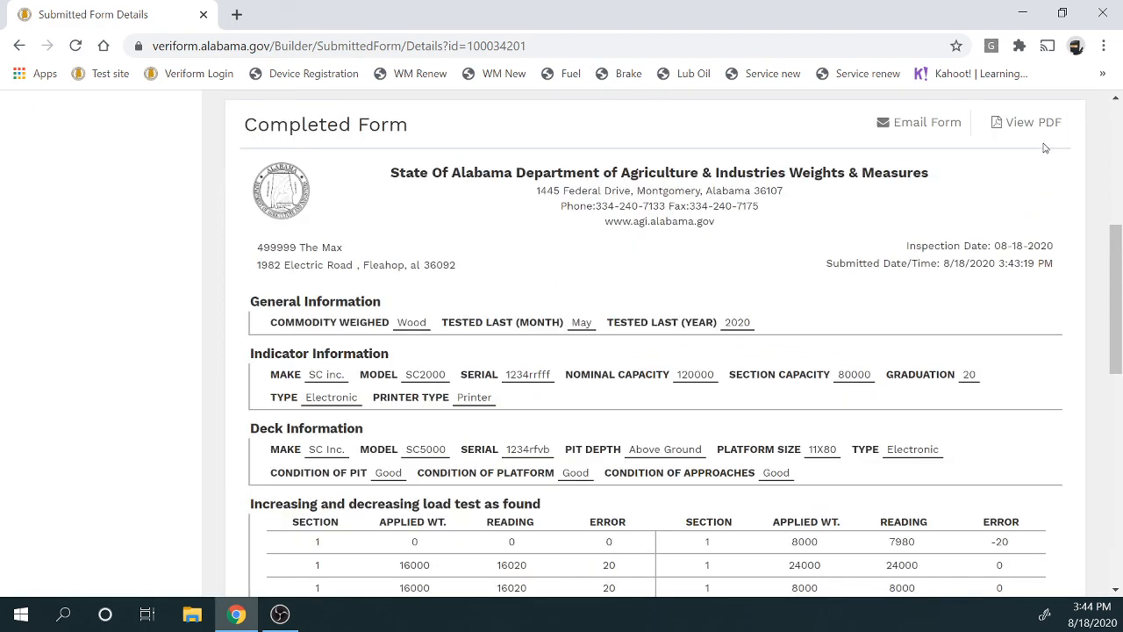
pyautogui.click(1035, 122)
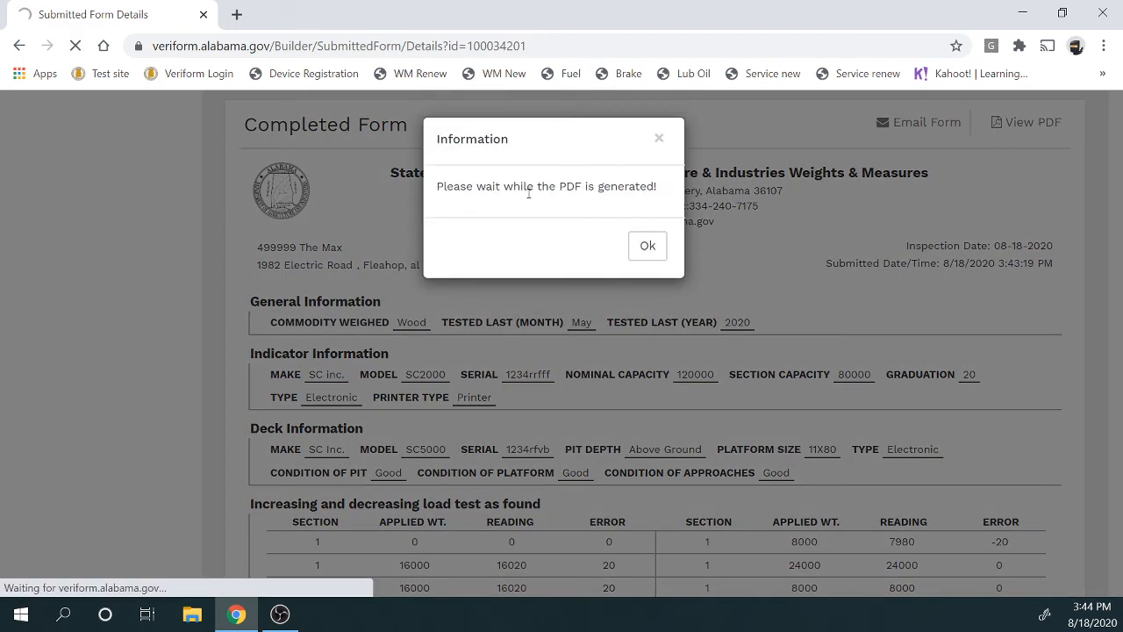
pyautogui.click(646, 245)
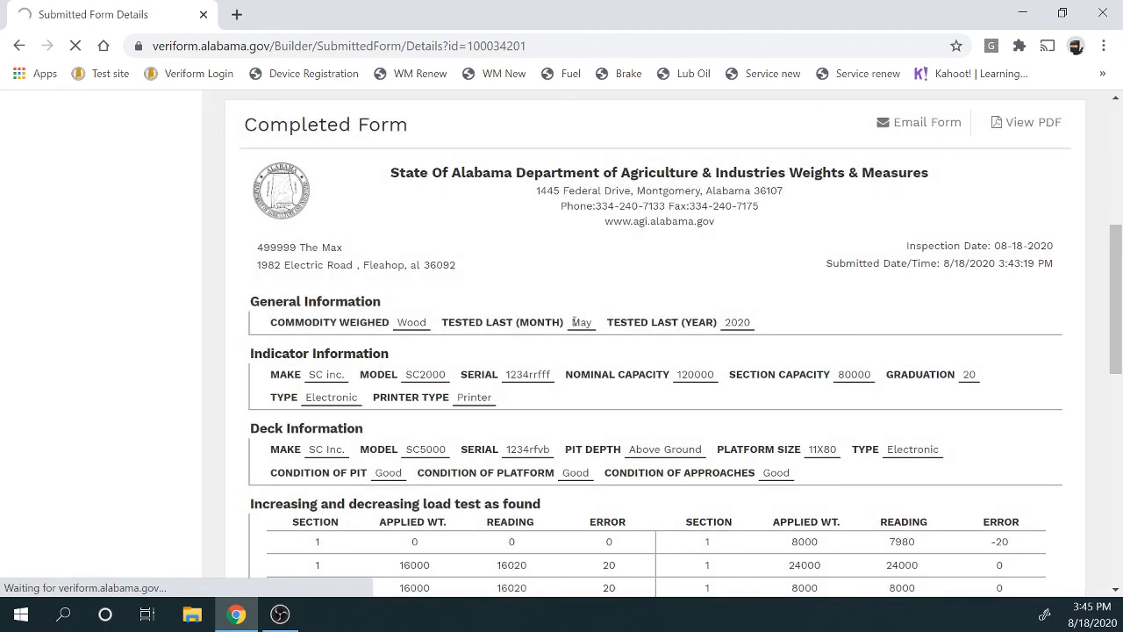
# Scroll through the submission's details, reviewing sections such as As Left
pyautogui.scroll(-3, 575, 322)
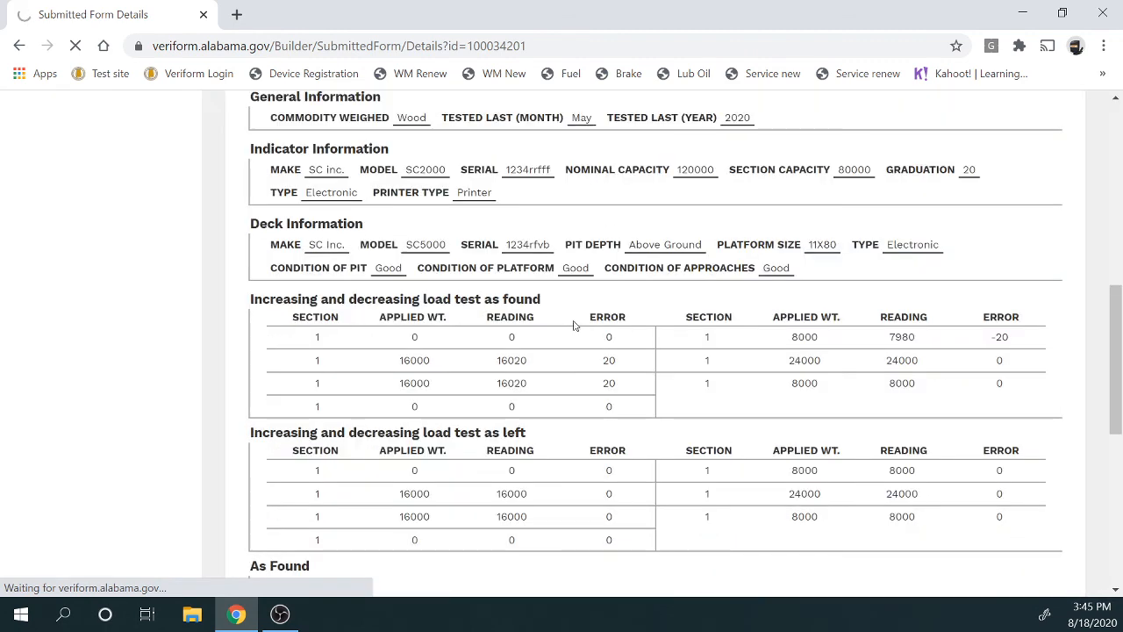
pyautogui.scroll(-3, 575, 325)
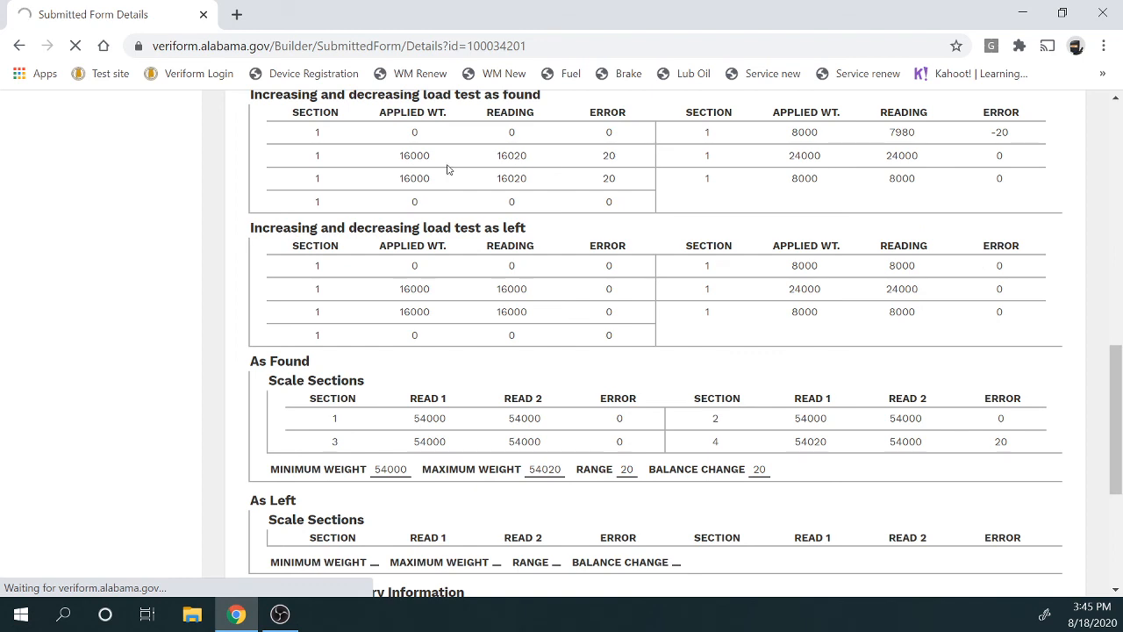
pyautogui.scroll(3, 473, 212)
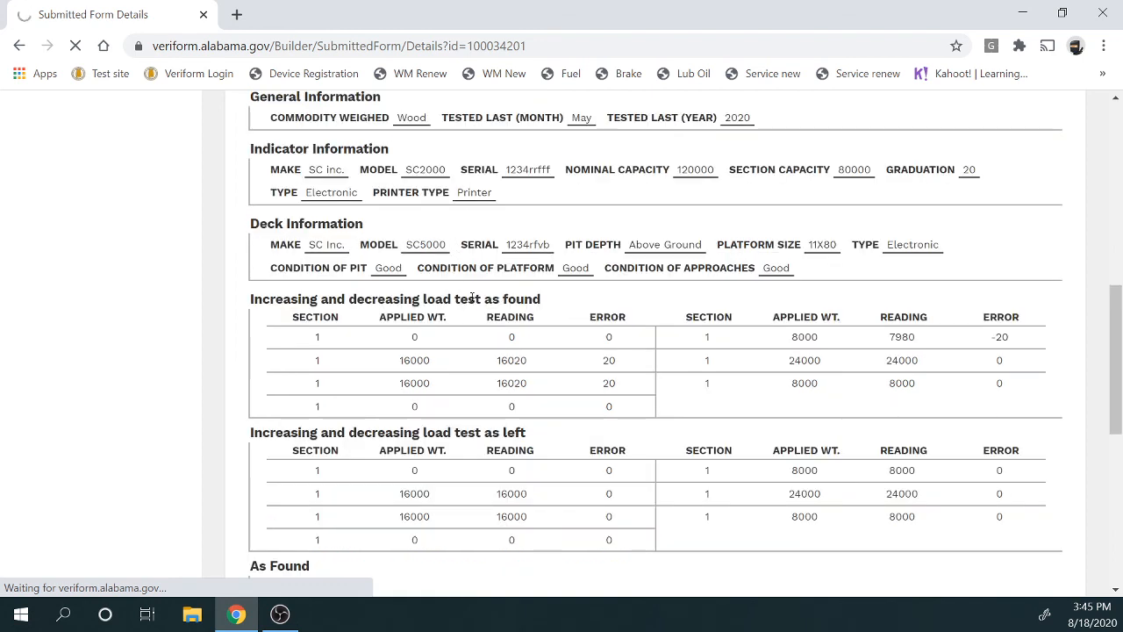
pyautogui.moveTo(472, 299); pyautogui.dragTo(544, 299)
pyautogui.moveTo(456, 433); pyautogui.dragTo(534, 443)
pyautogui.scroll(-6, 542, 429)
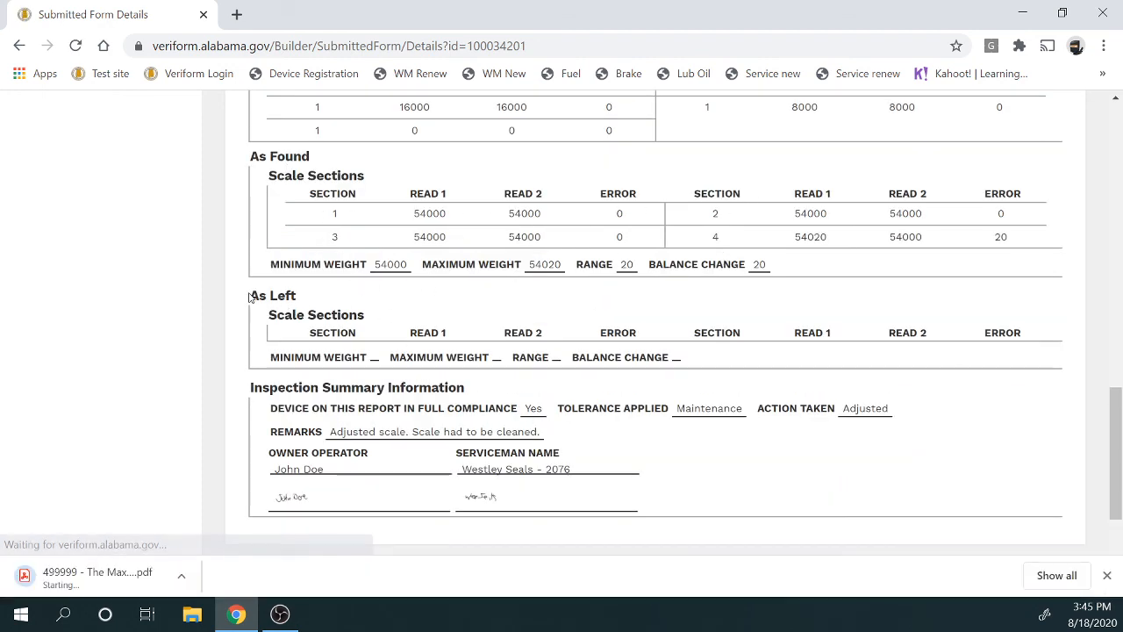
pyautogui.moveTo(331, 299); pyautogui.dragTo(252, 296)
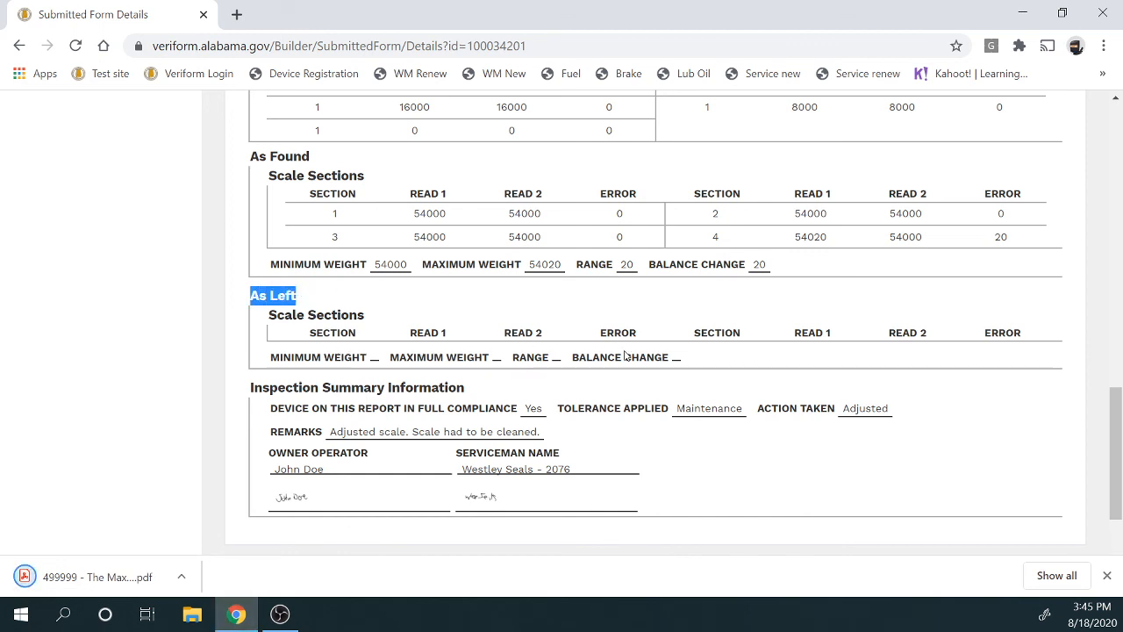
pyautogui.scroll(-3, 470, 312)
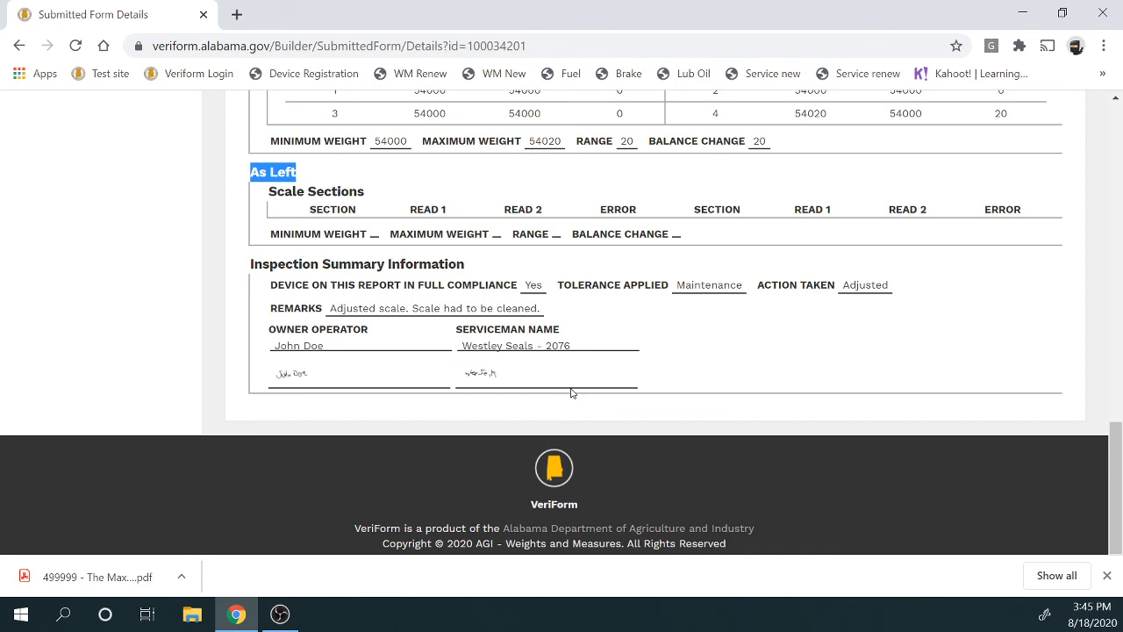
# Open '499999 - The Max (4).pdf' from the download bar and scroll through the report
pyautogui.click(88, 570)
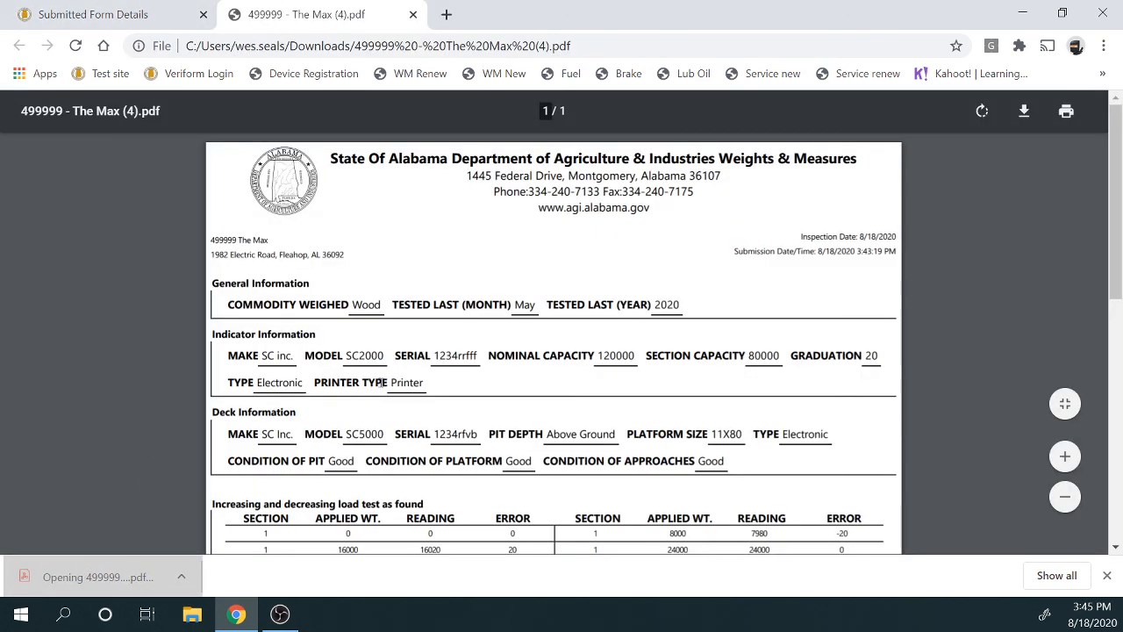
pyautogui.scroll(-8, 397, 389)
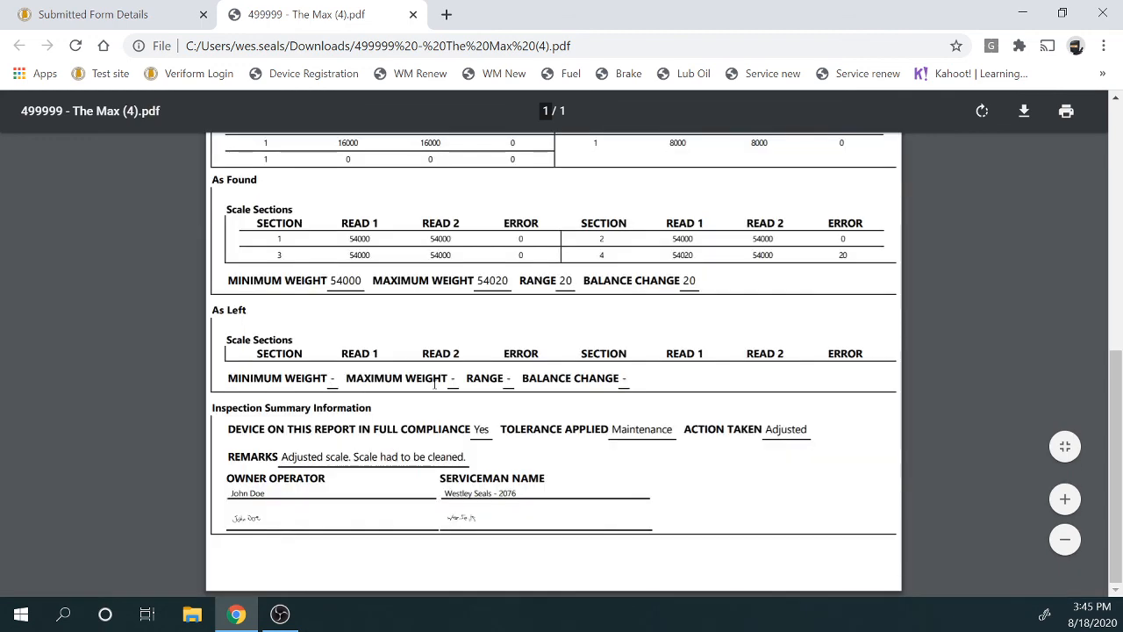
pyautogui.scroll(10, 435, 383)
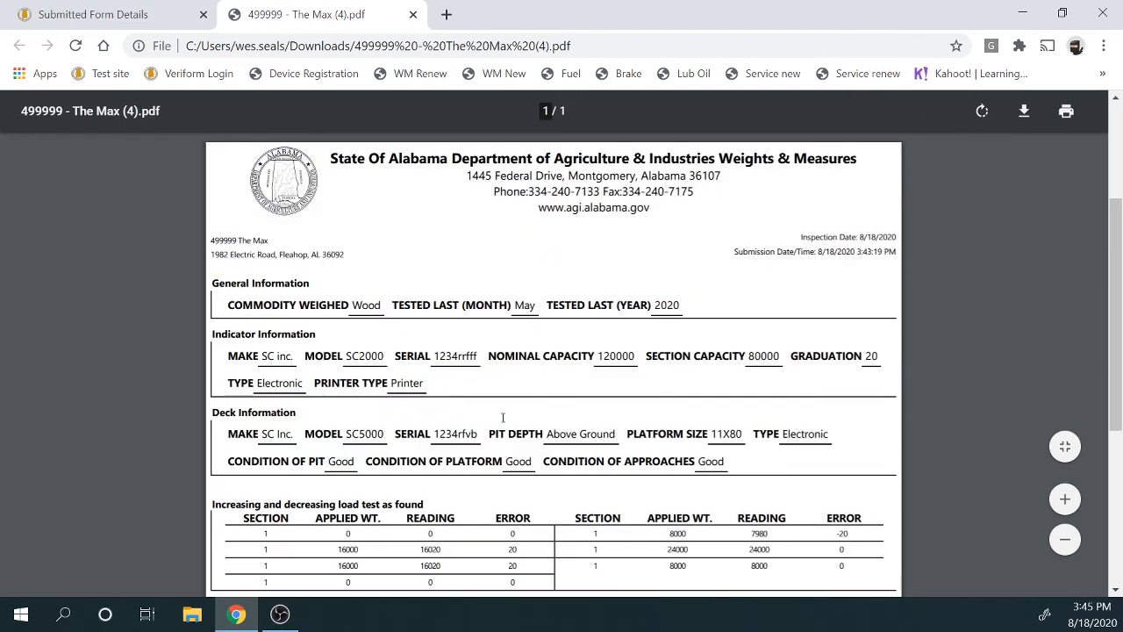
pyautogui.scroll(-5, 503, 417)
pyautogui.scroll(-2, 504, 408)
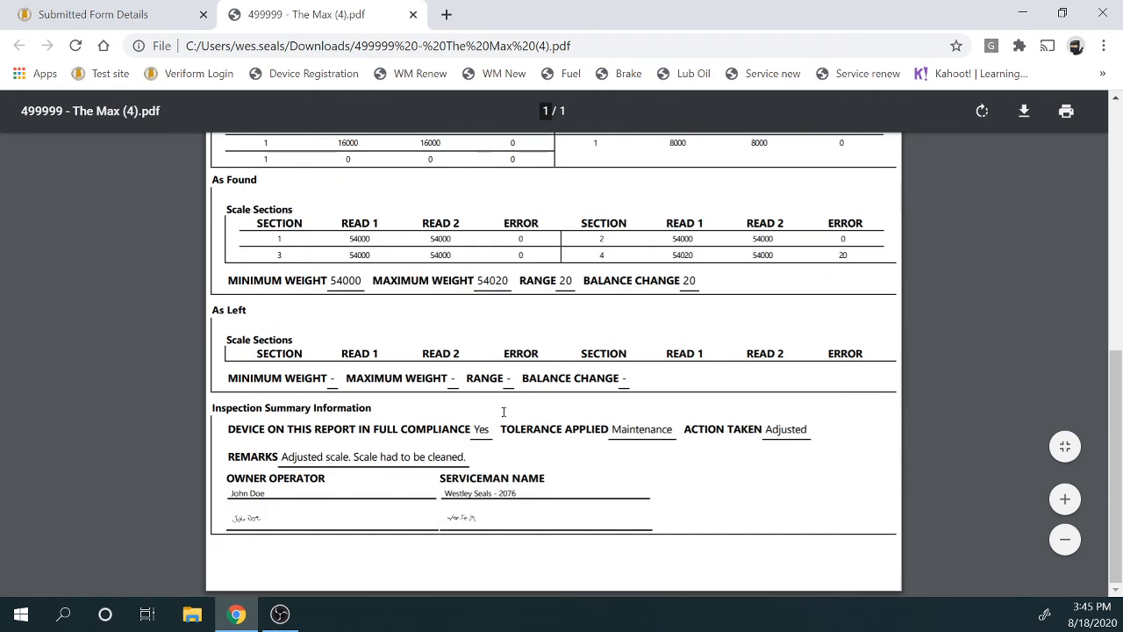
pyautogui.scroll(10, 500, 416)
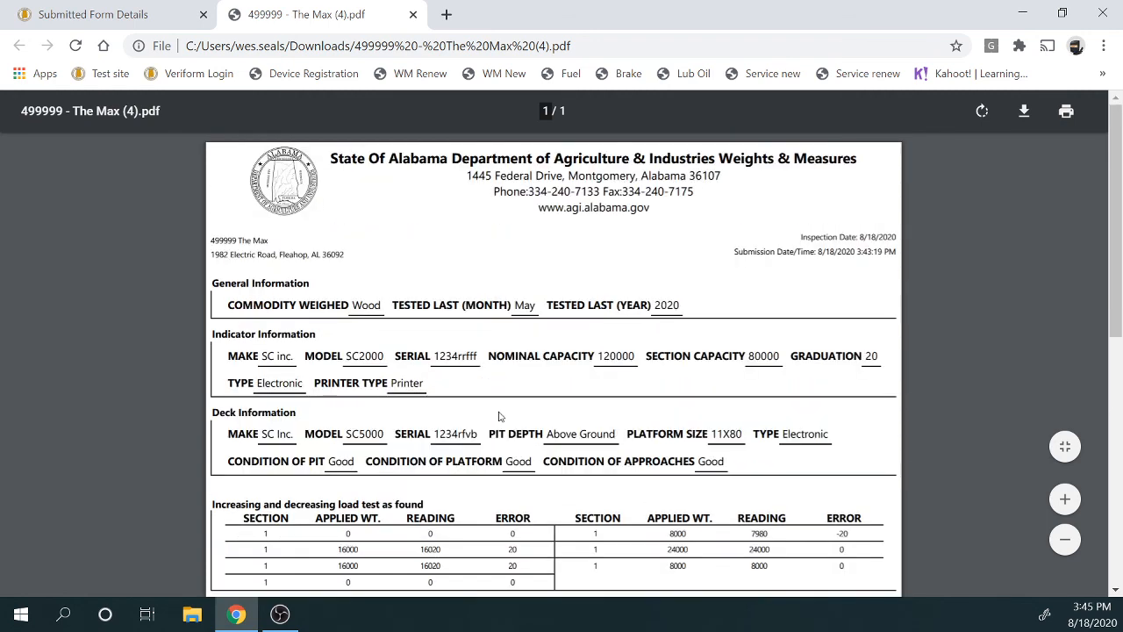